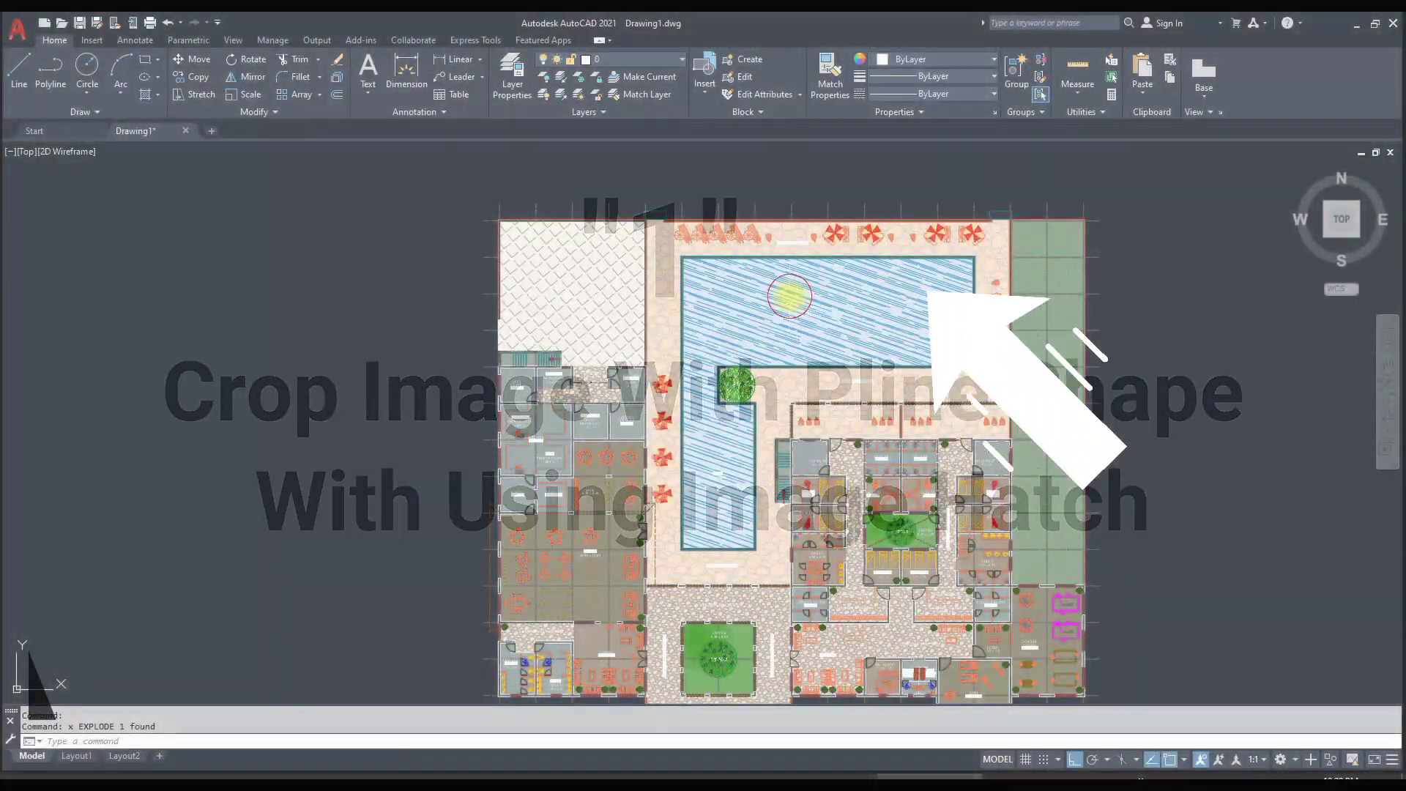
Erase the pool's blue hatch.
left_click(763, 309)
type("e")
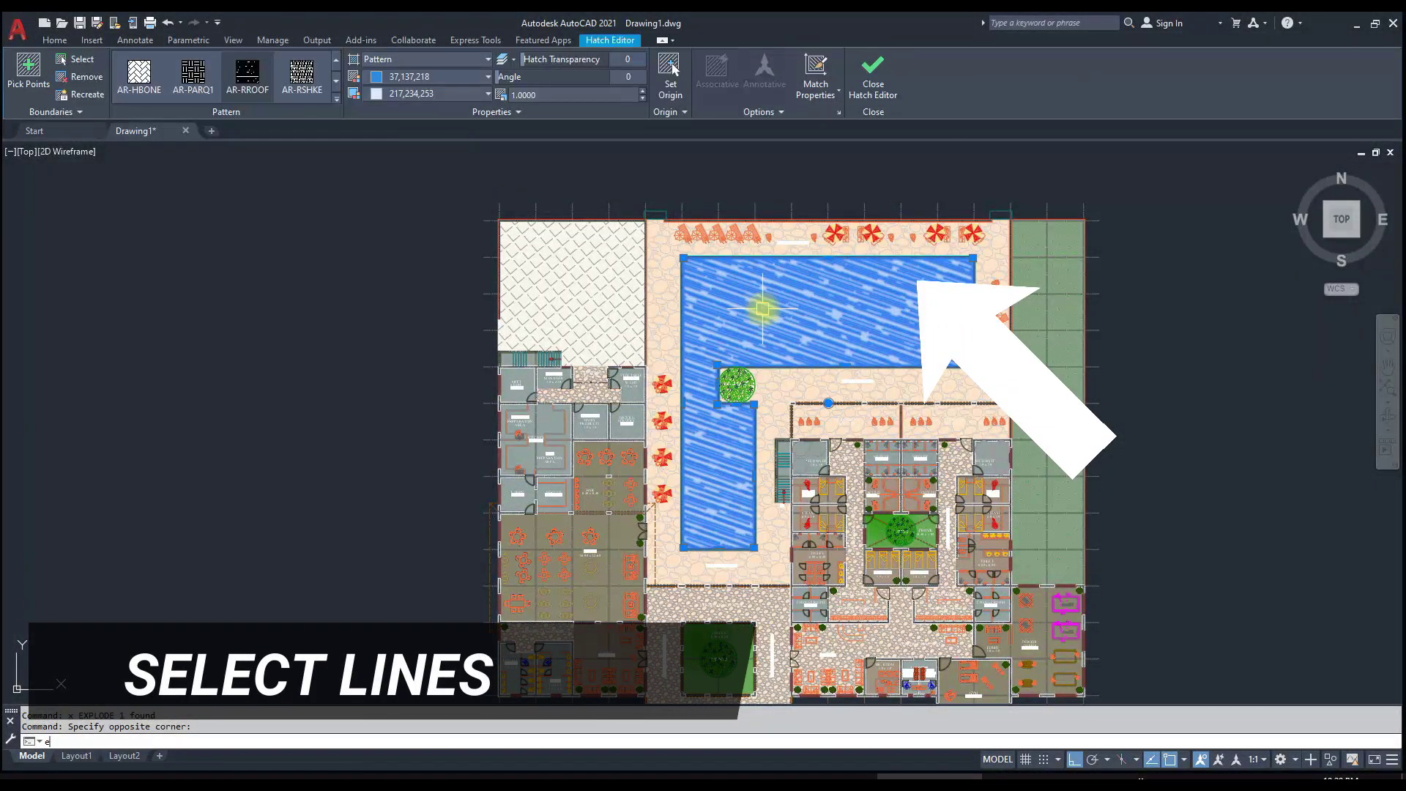
key("Return")
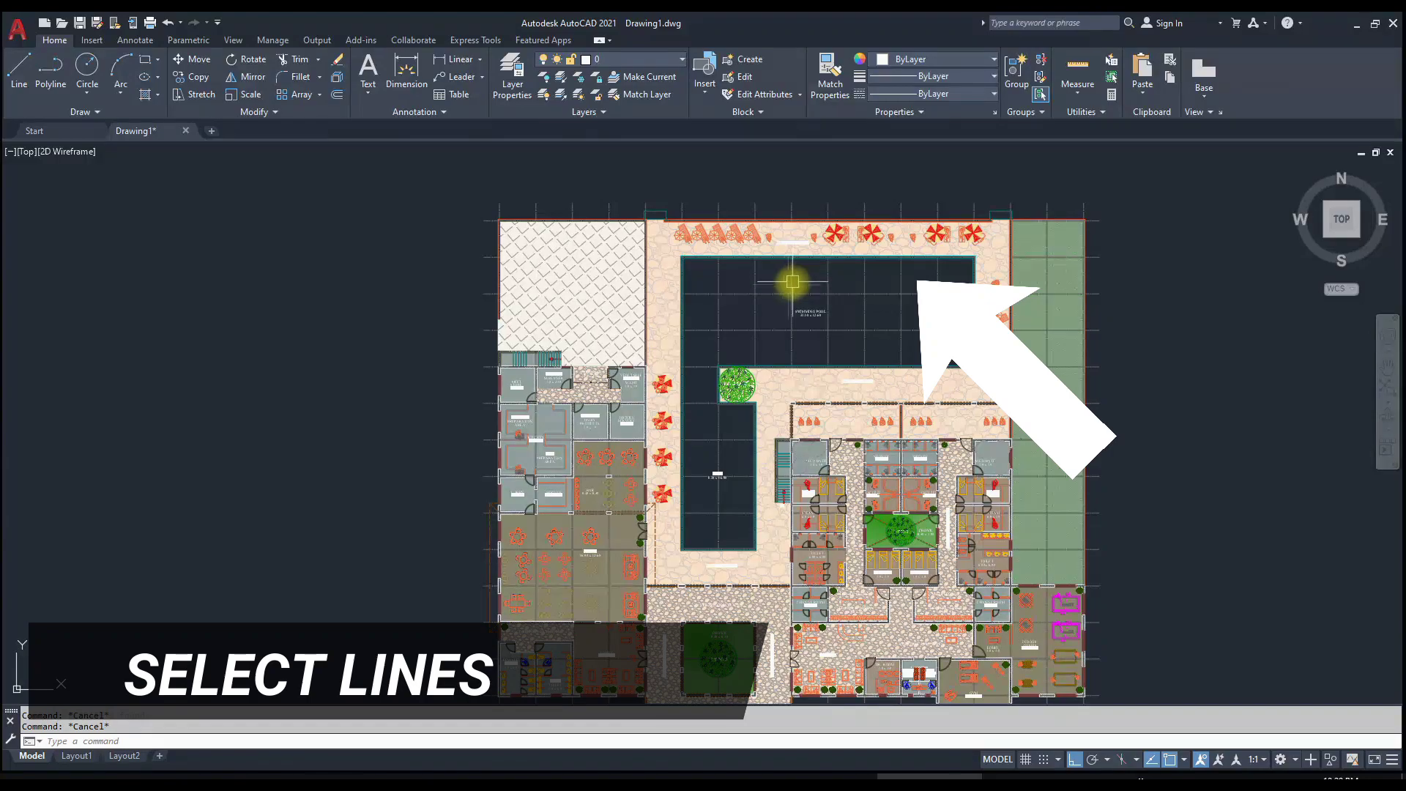
Start a copy and select all the pool's edge lines.
type("co")
key("Return")
scroll(761, 264, "up", 6)
left_click(770, 237)
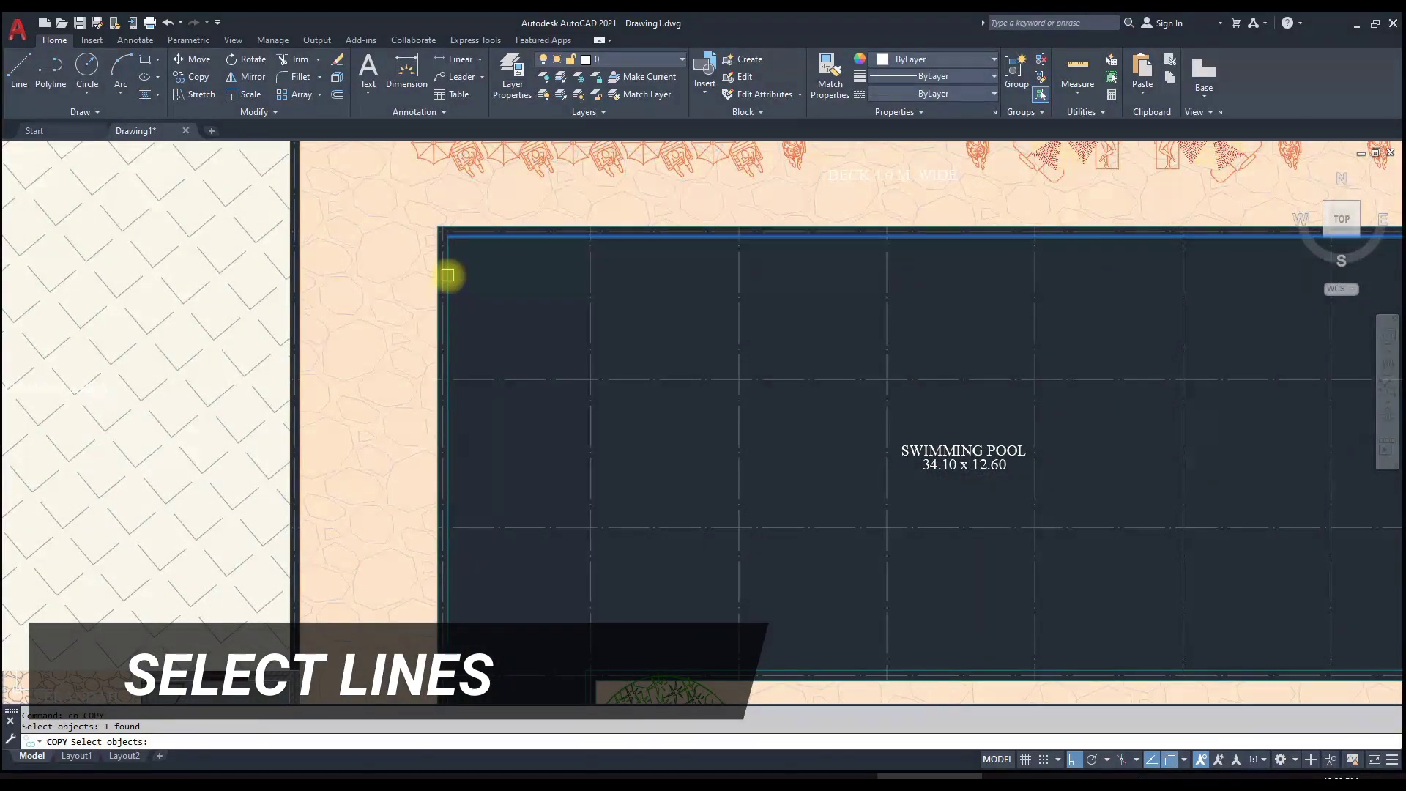
scroll(448, 274, "down", 5)
scroll(502, 477, "up", 4)
left_click(526, 546)
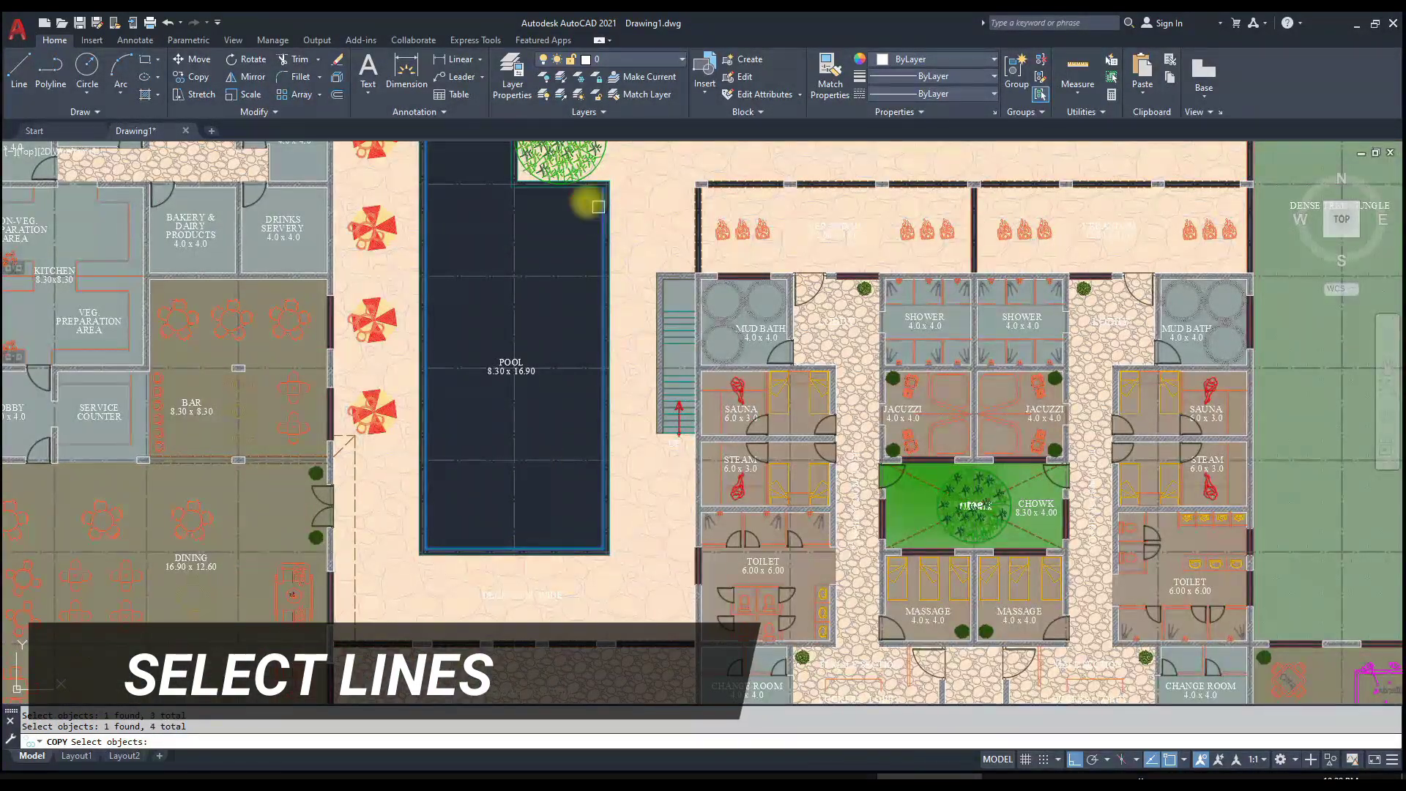
middle_click_drag(508, 169, 519, 383)
left_click(627, 446)
left_click(747, 320)
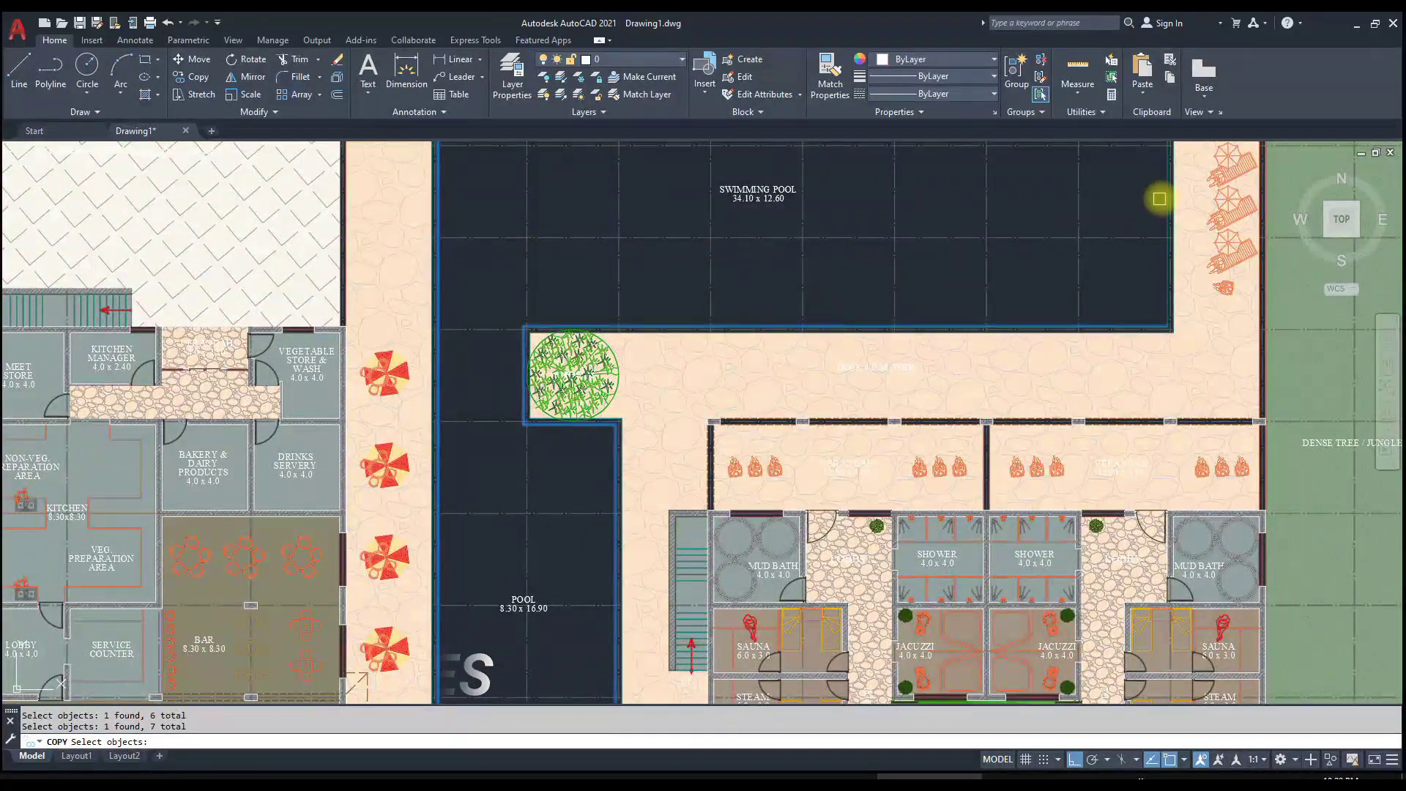
left_click(1167, 198)
middle_click_drag(1113, 185, 1103, 292)
key("Return")
Place the copied pool edge lines in empty space beside the plan.
left_click(1177, 408)
scroll(1083, 207, "down", 5)
left_click(559, 270)
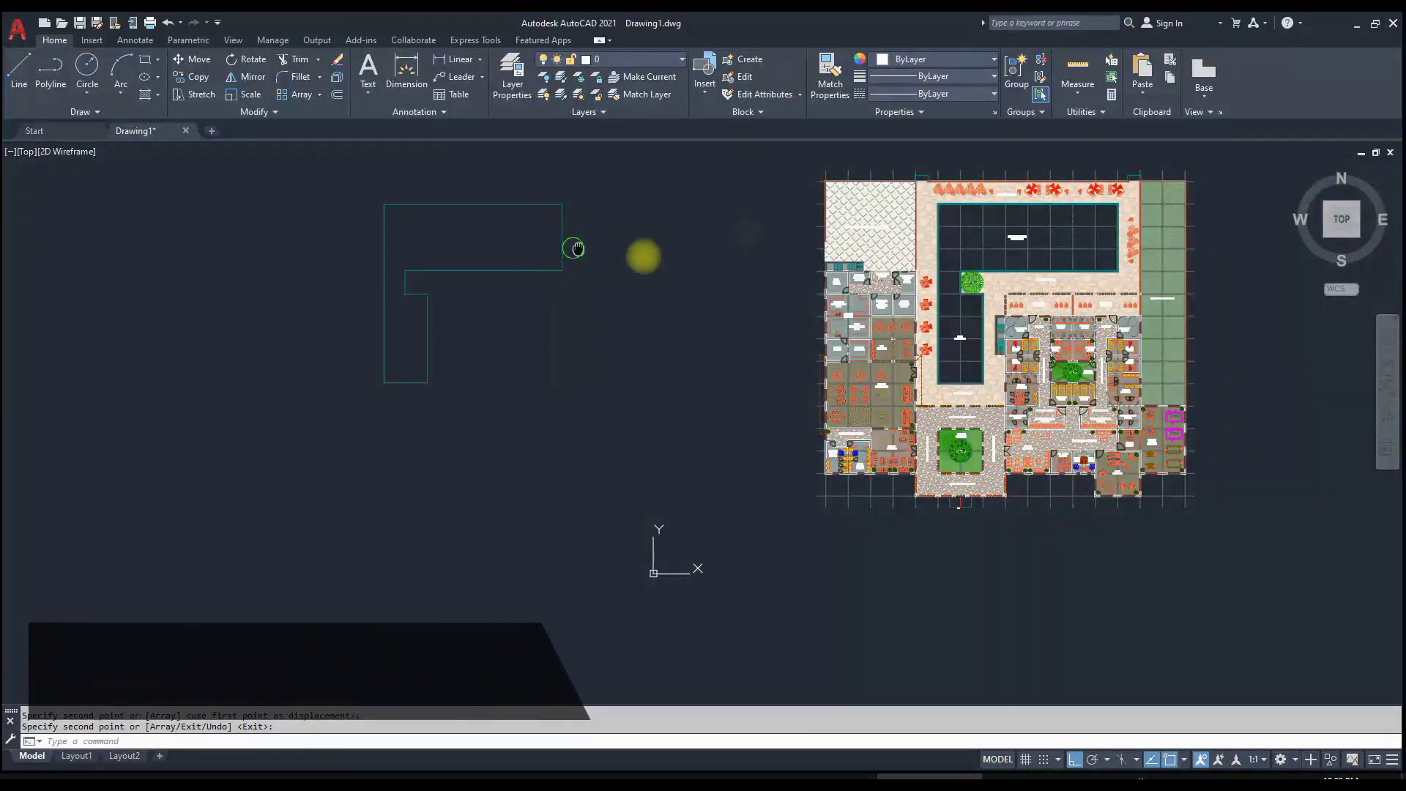
scroll(745, 231, "up", 5)
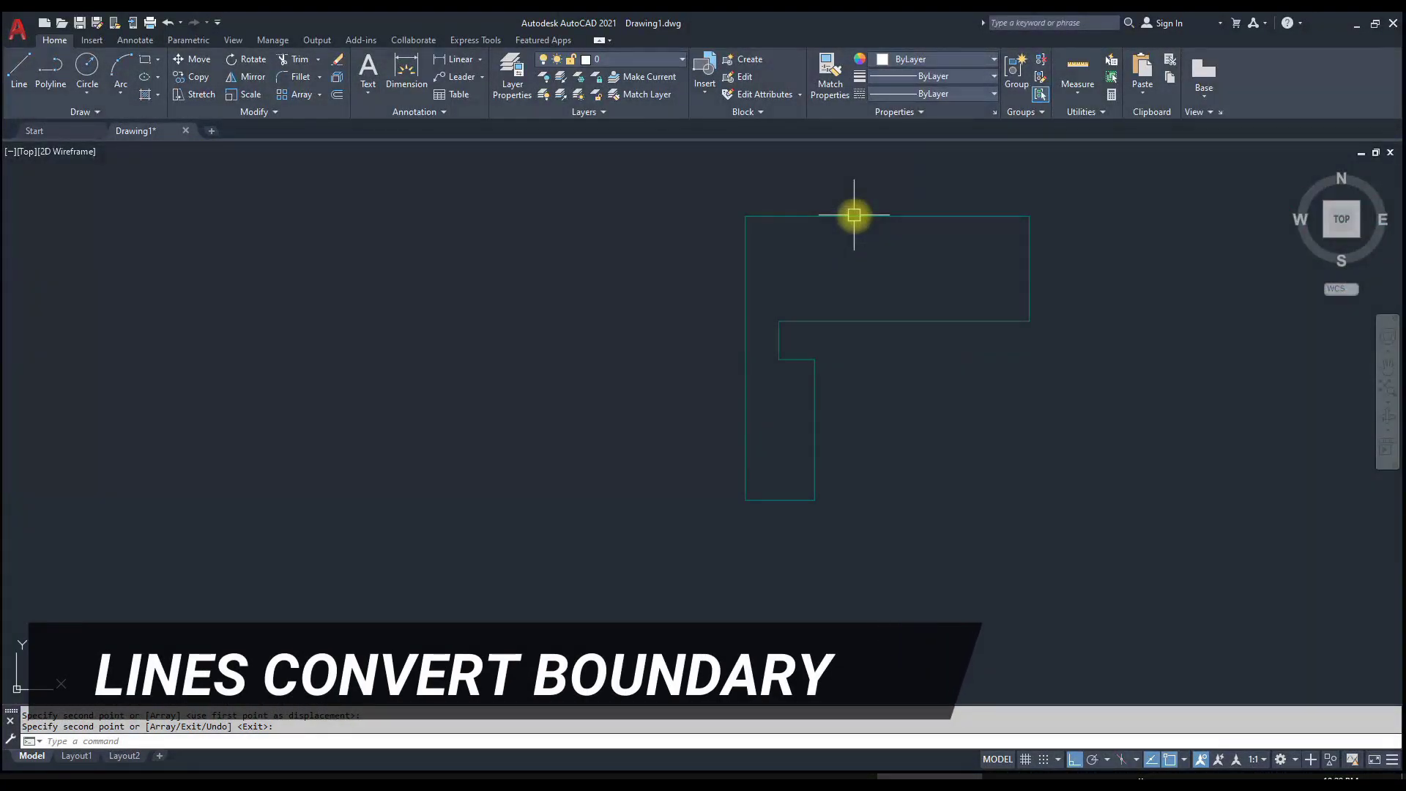
Create a closed boundary polyline inside the copied L-shaped outline.
type("bo")
key("Return")
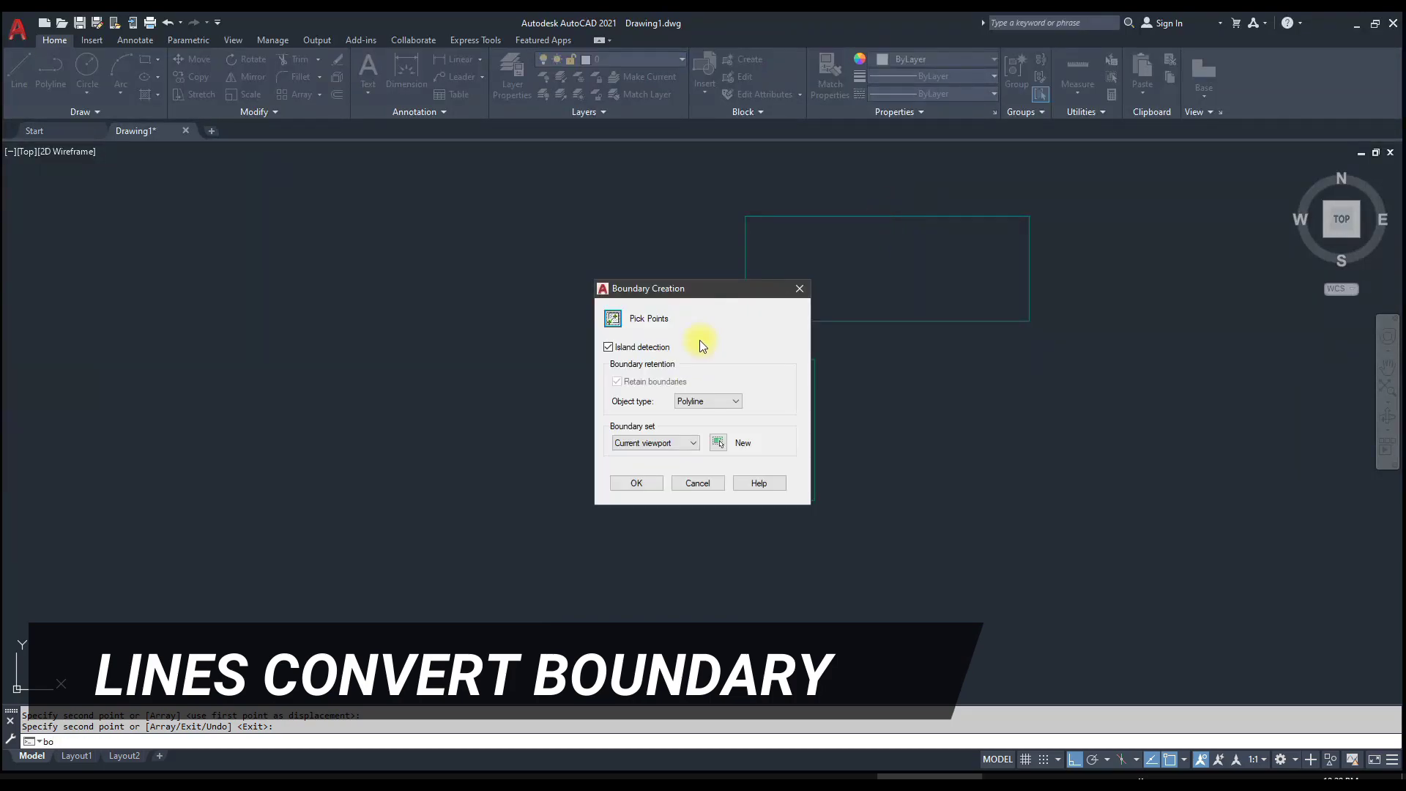
left_click(613, 318)
left_click(856, 295)
key("Return")
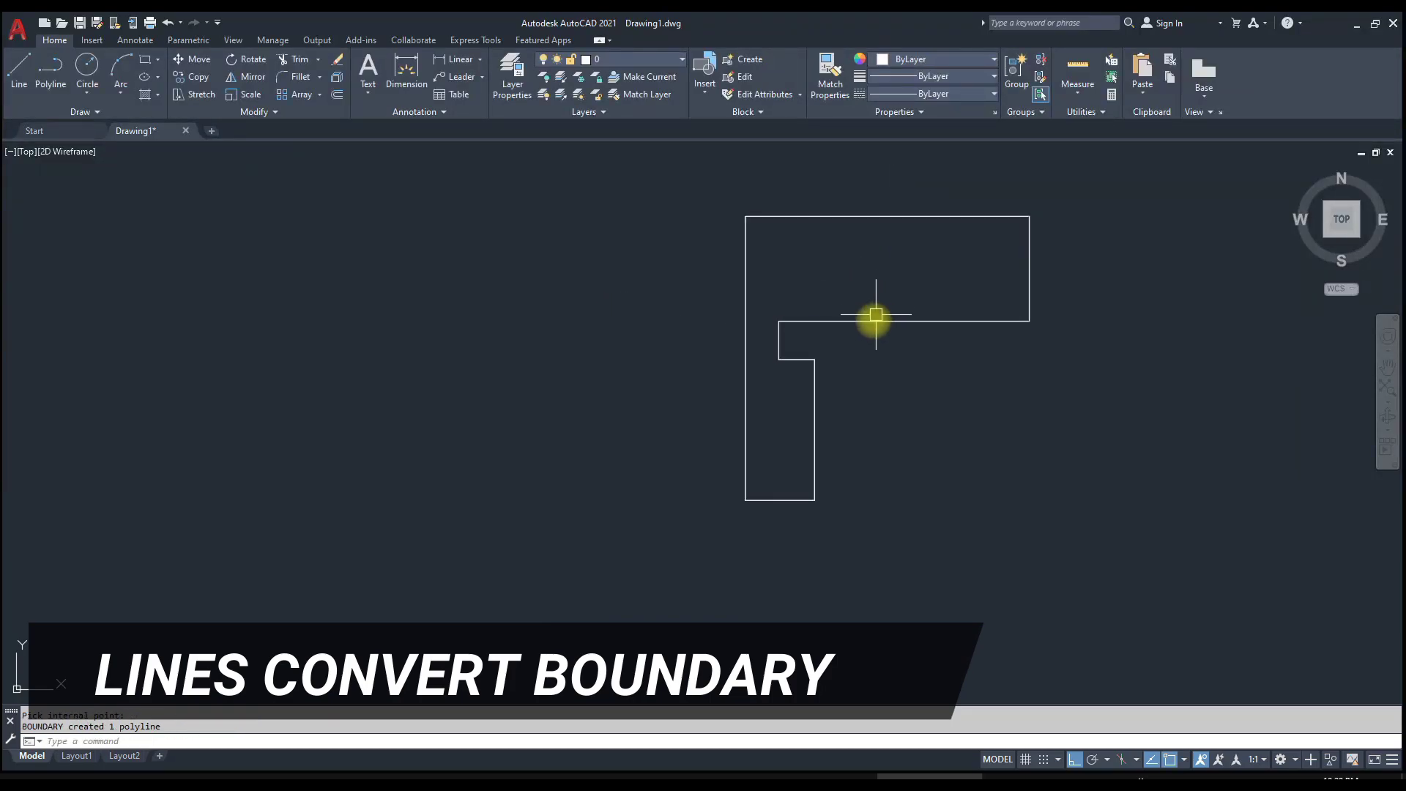
Move the new boundary polyline off to the left.
left_click(866, 322)
type("m")
key("Return")
left_click(853, 320)
left_click(471, 323)
Erase the leftover copied pool lines and recentre the view.
left_click(884, 425)
left_click(798, 308)
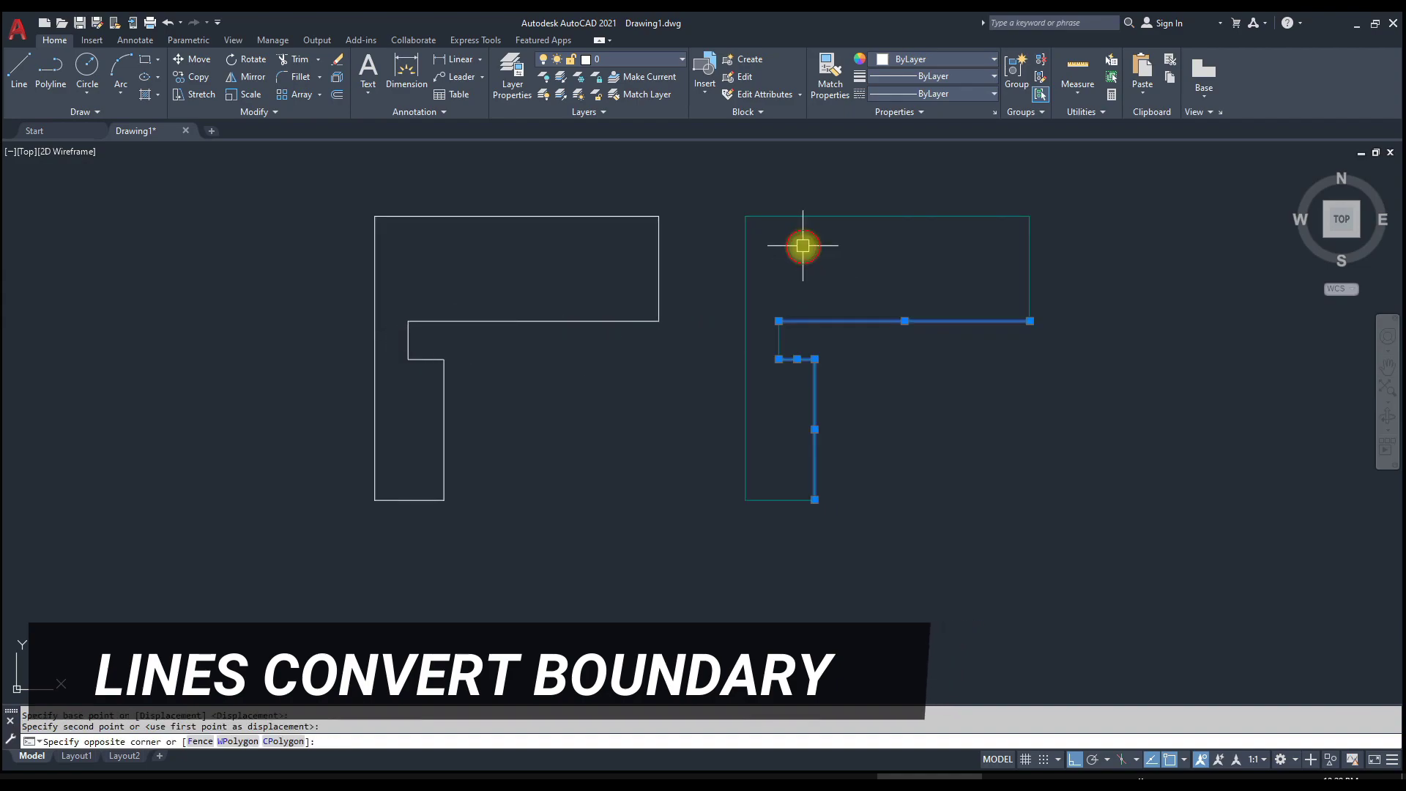
key("Escape")
left_click(712, 173)
left_click(1146, 626)
type("e")
key("Return")
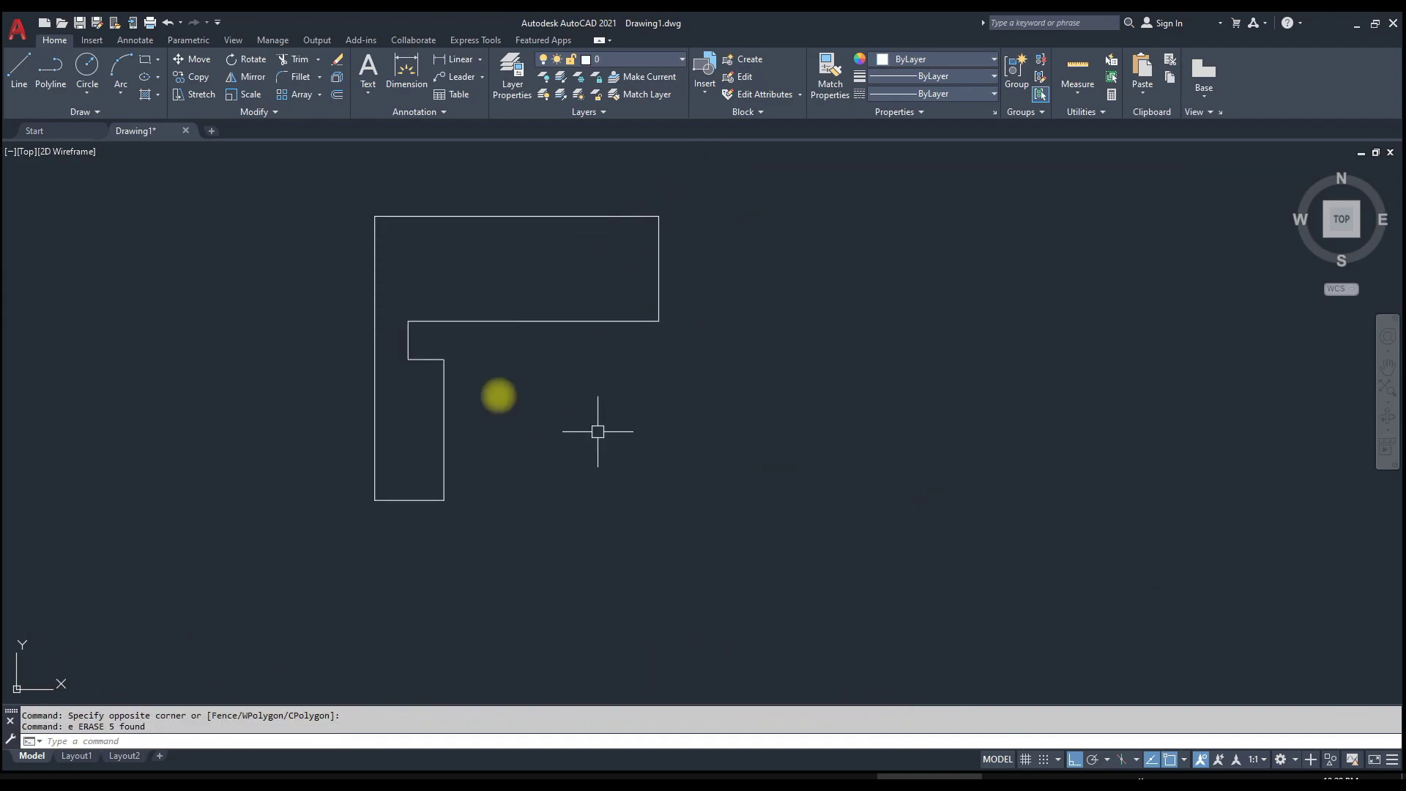
middle_click_drag(514, 388, 924, 394)
Attach the water2 image from Desktop > Clipit, accepting the default attach settings.
type("im")
key("Return")
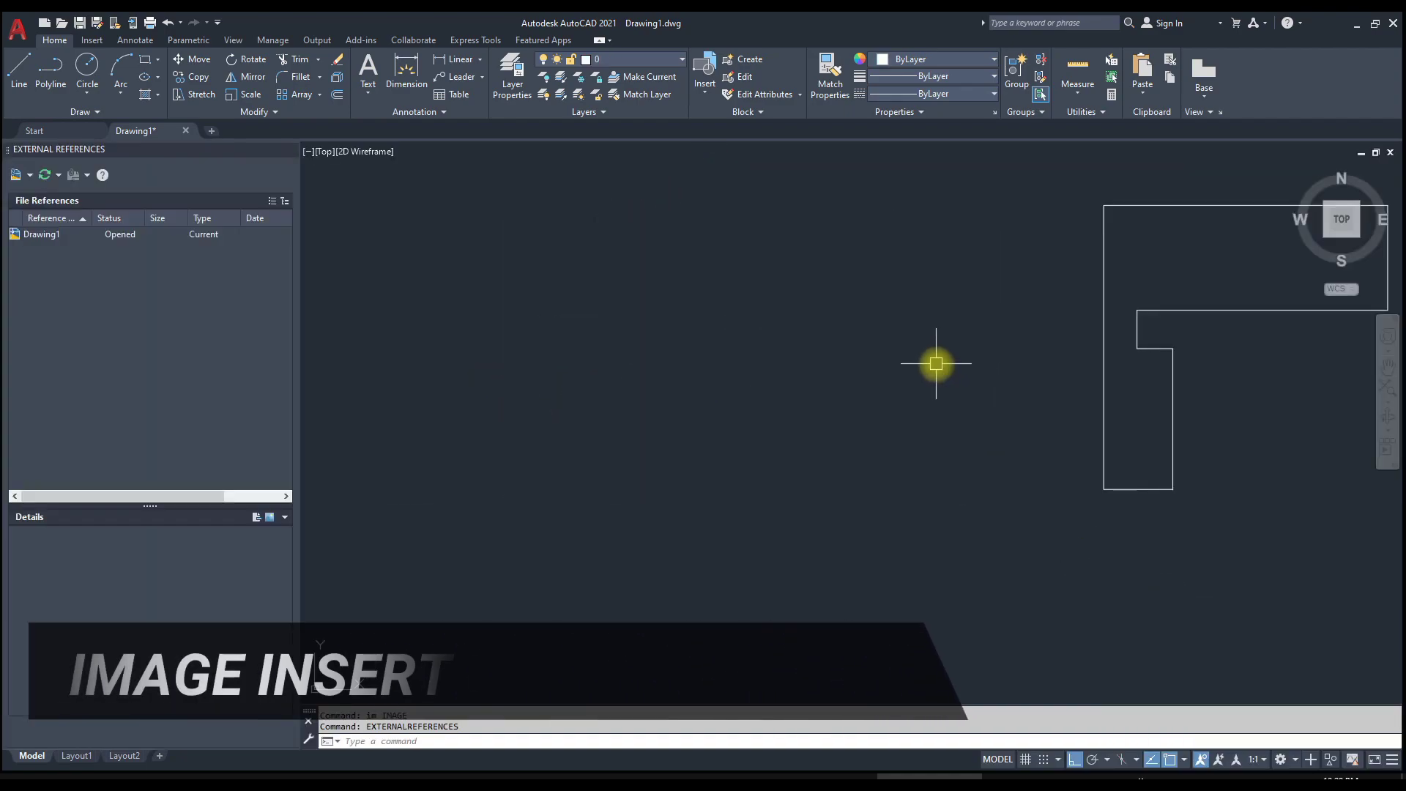
left_click(30, 180)
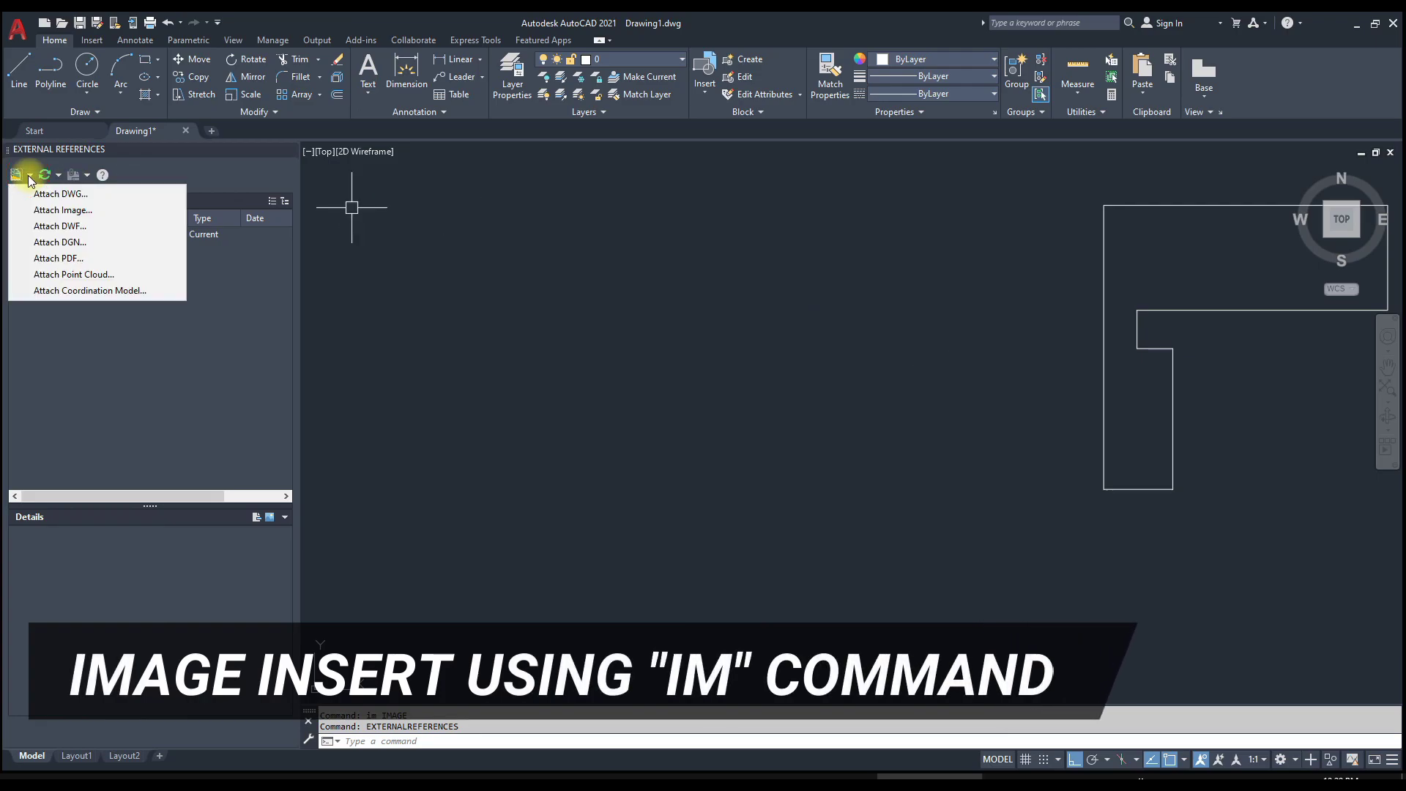
left_click(71, 214)
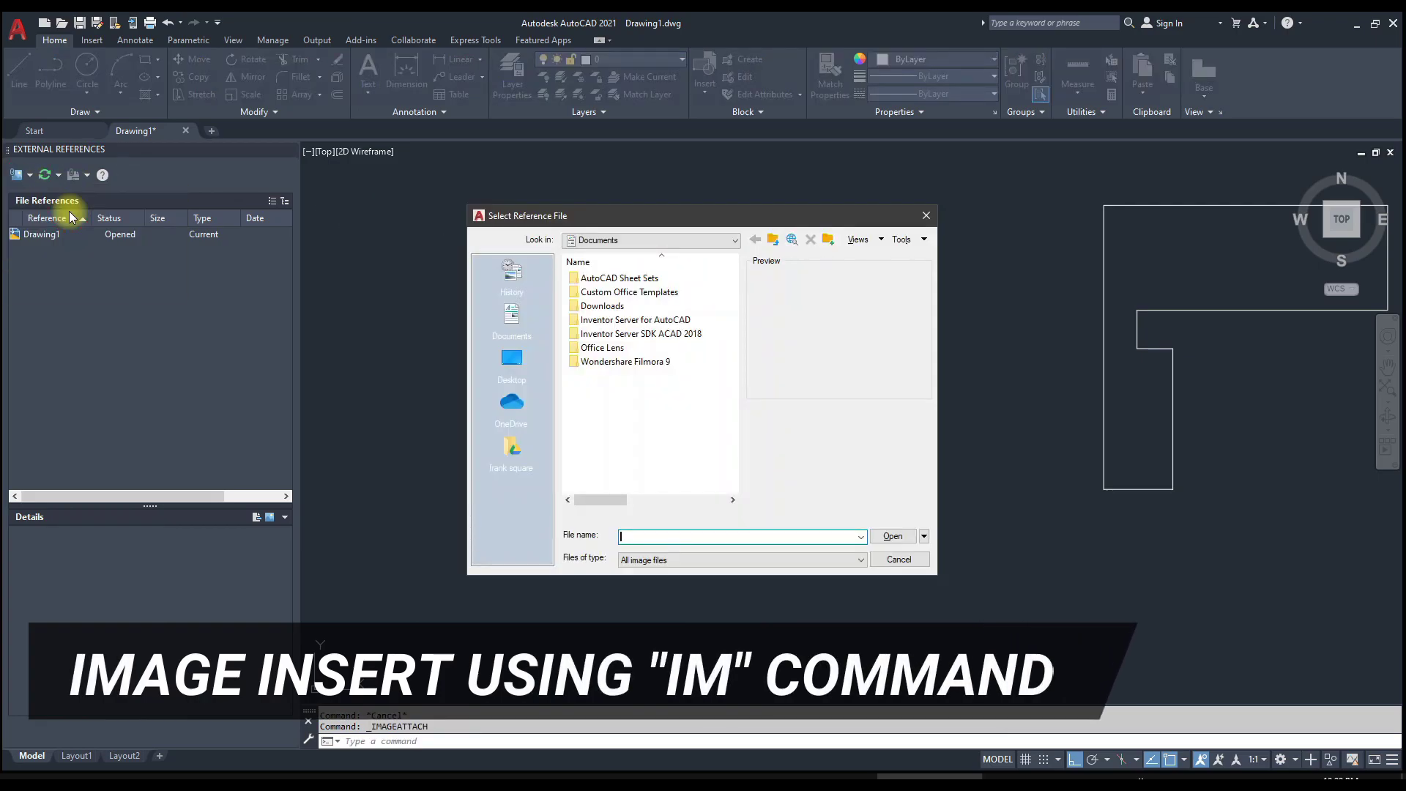
left_click(508, 361)
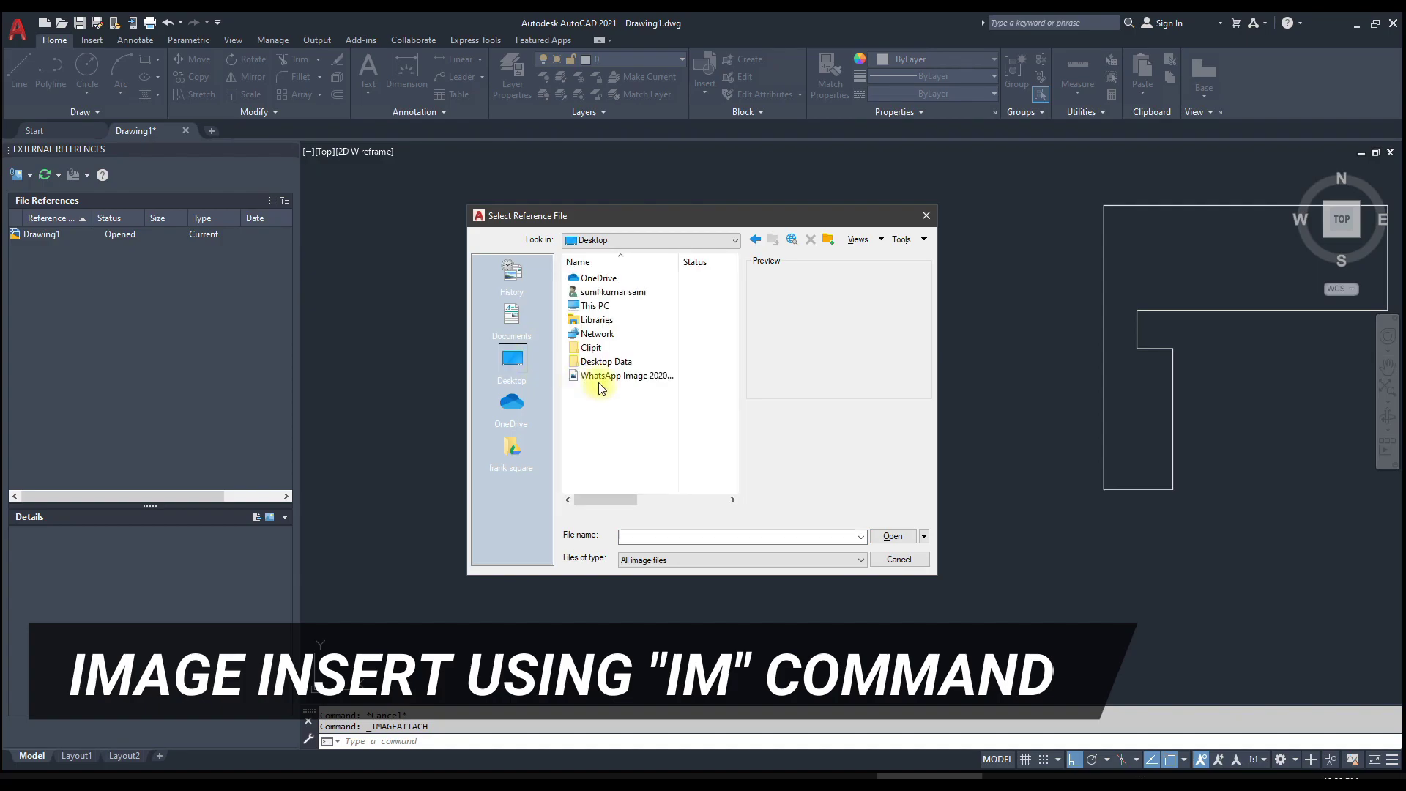
double_click(599, 348)
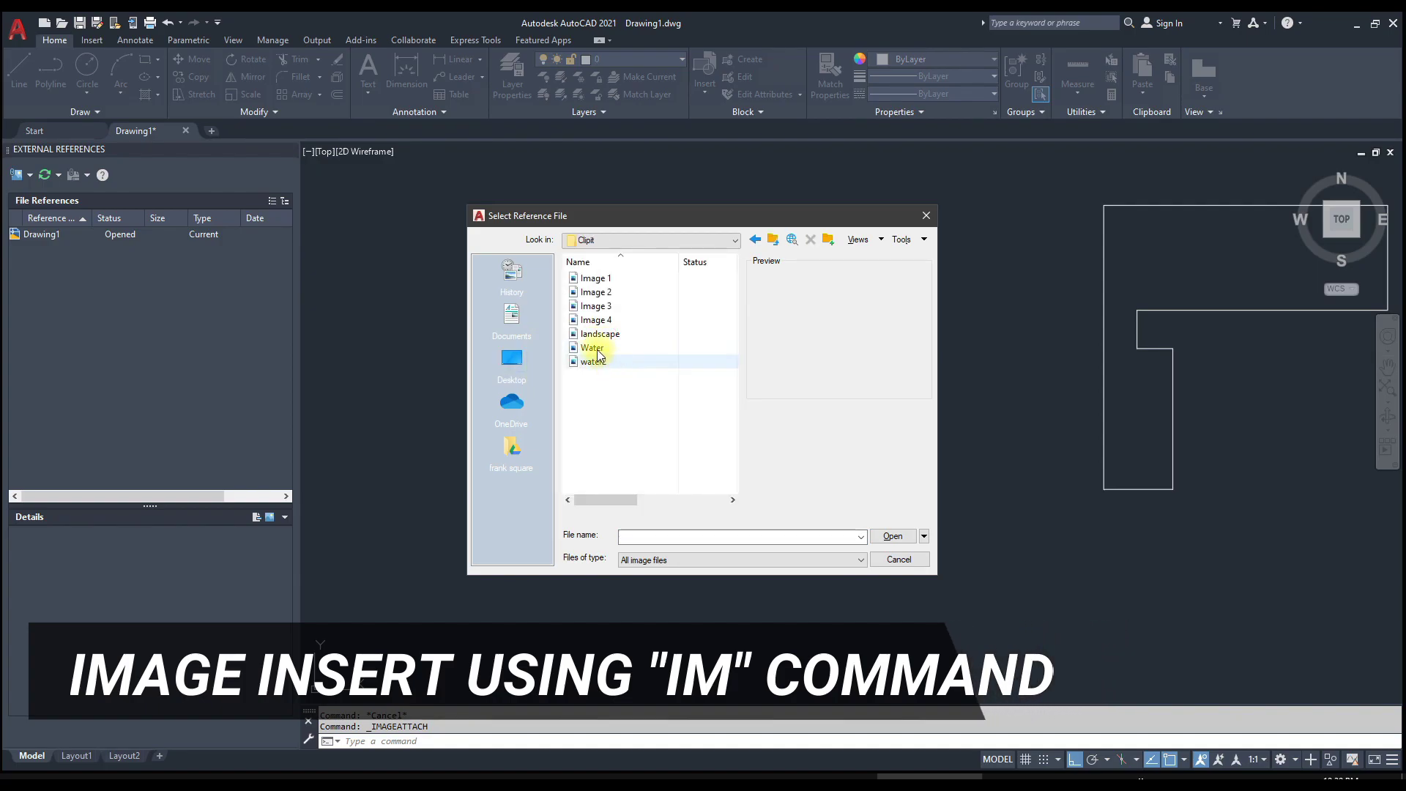
left_click(593, 348)
left_click(595, 361)
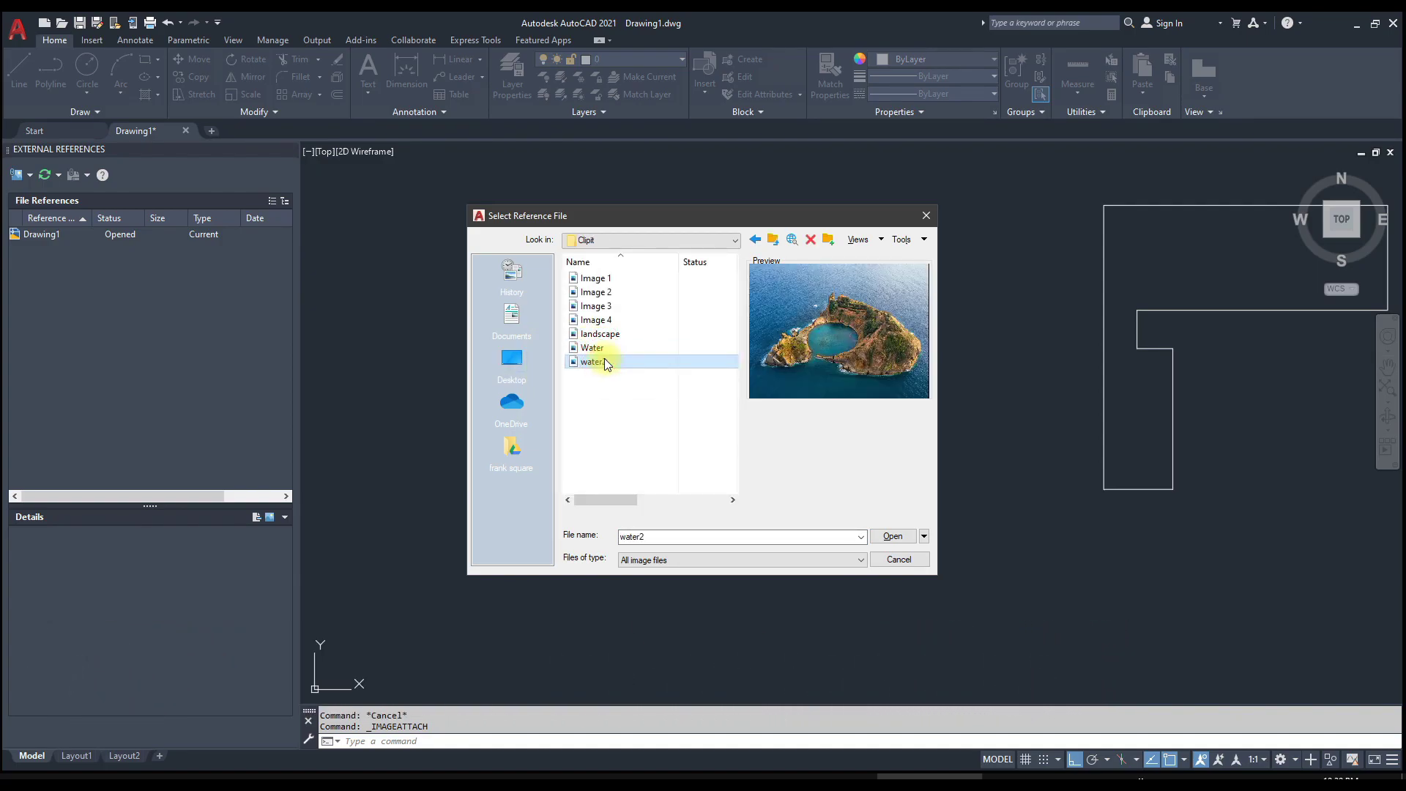
left_click(892, 536)
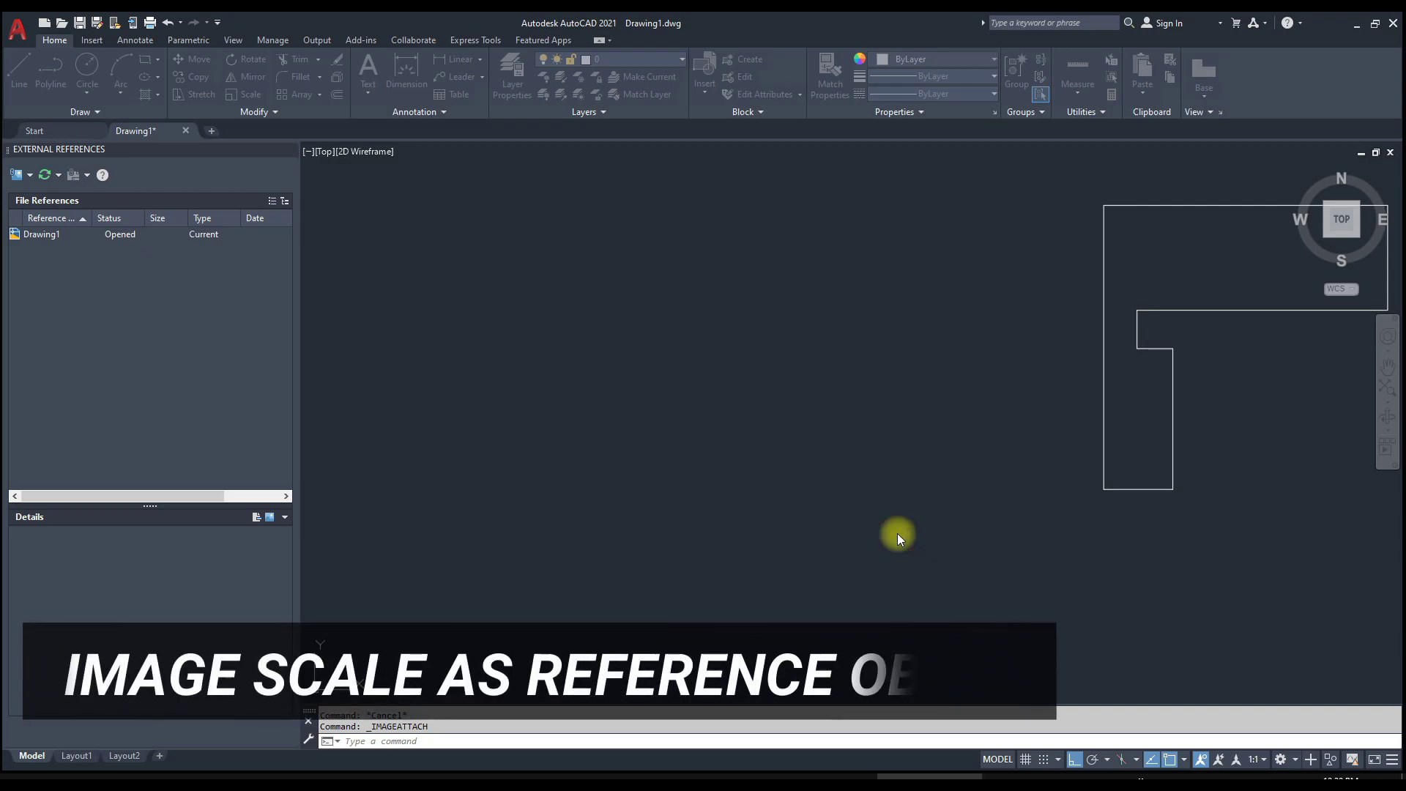
left_click(715, 506)
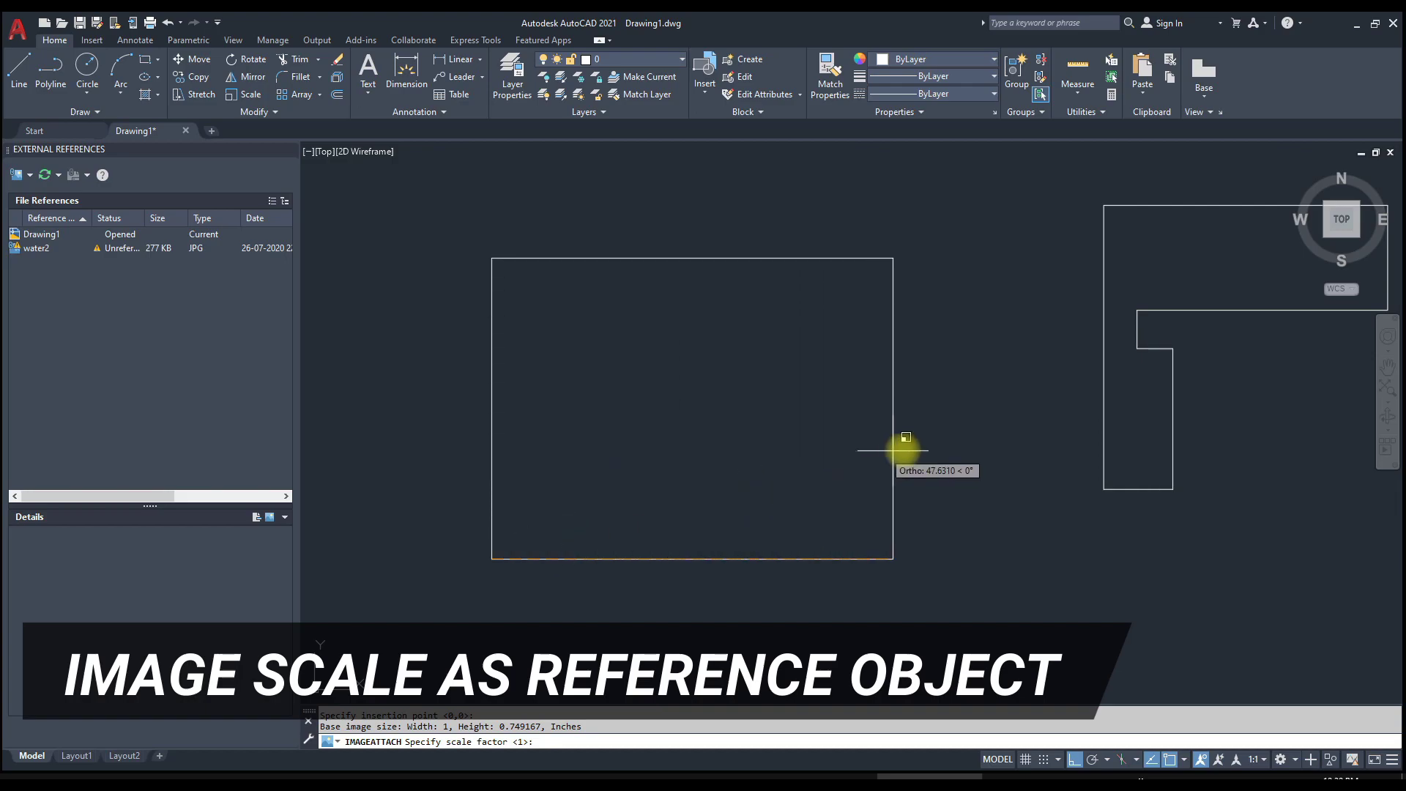
Finish placing the water2 photo and recolour the L-shaped outline dark red 153,27,30.
left_click(1025, 431)
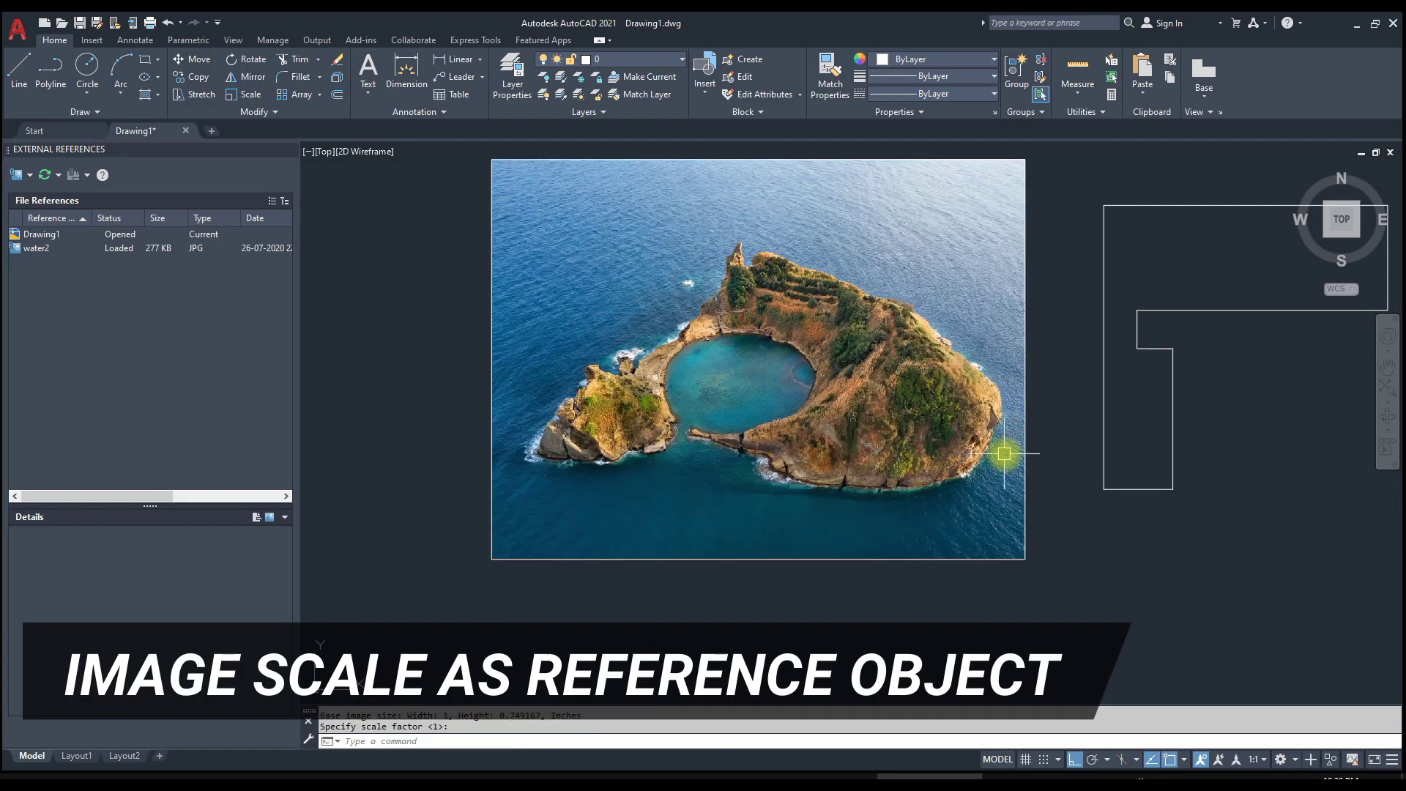
middle_click_drag(1180, 445, 891, 509)
left_click(1013, 455)
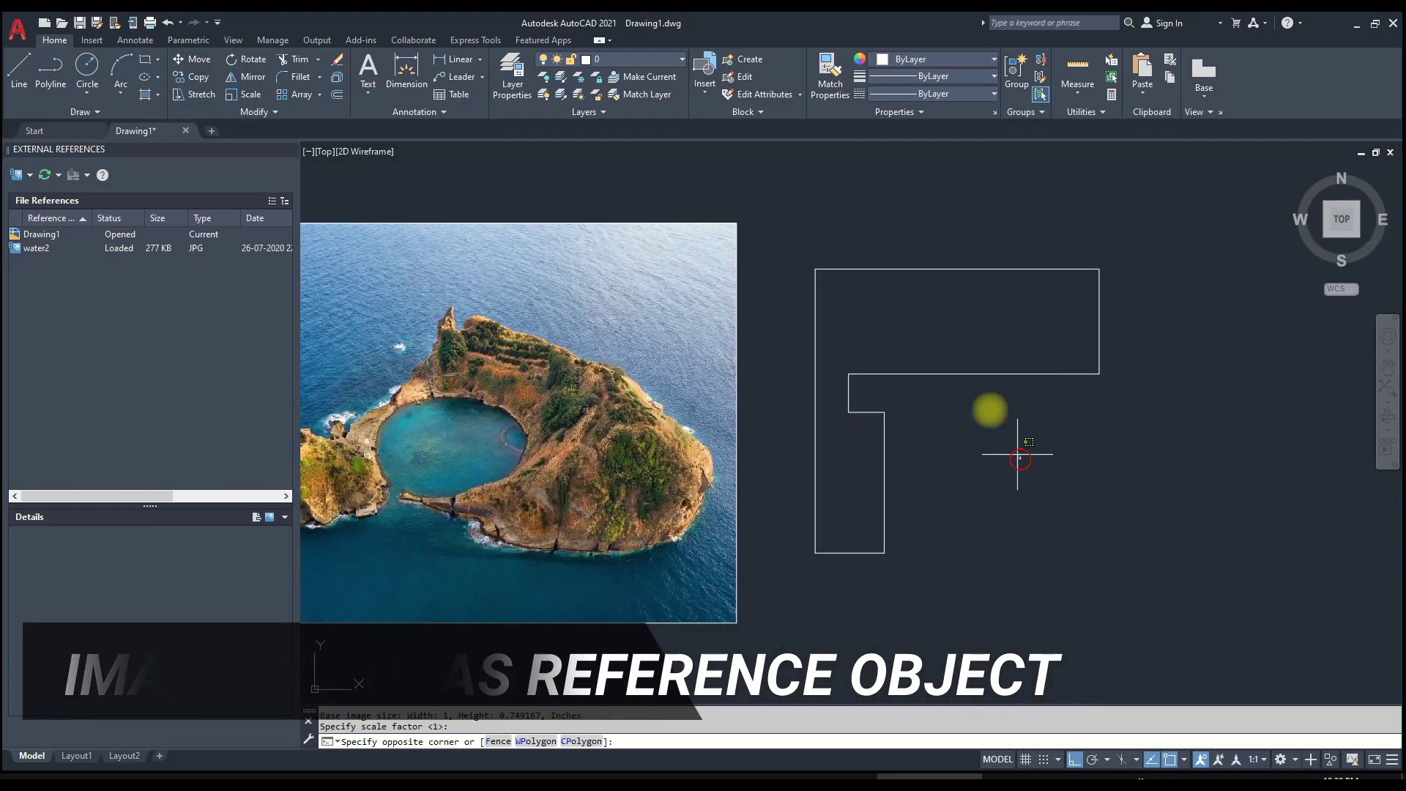
left_click(878, 272)
left_click(422, 80)
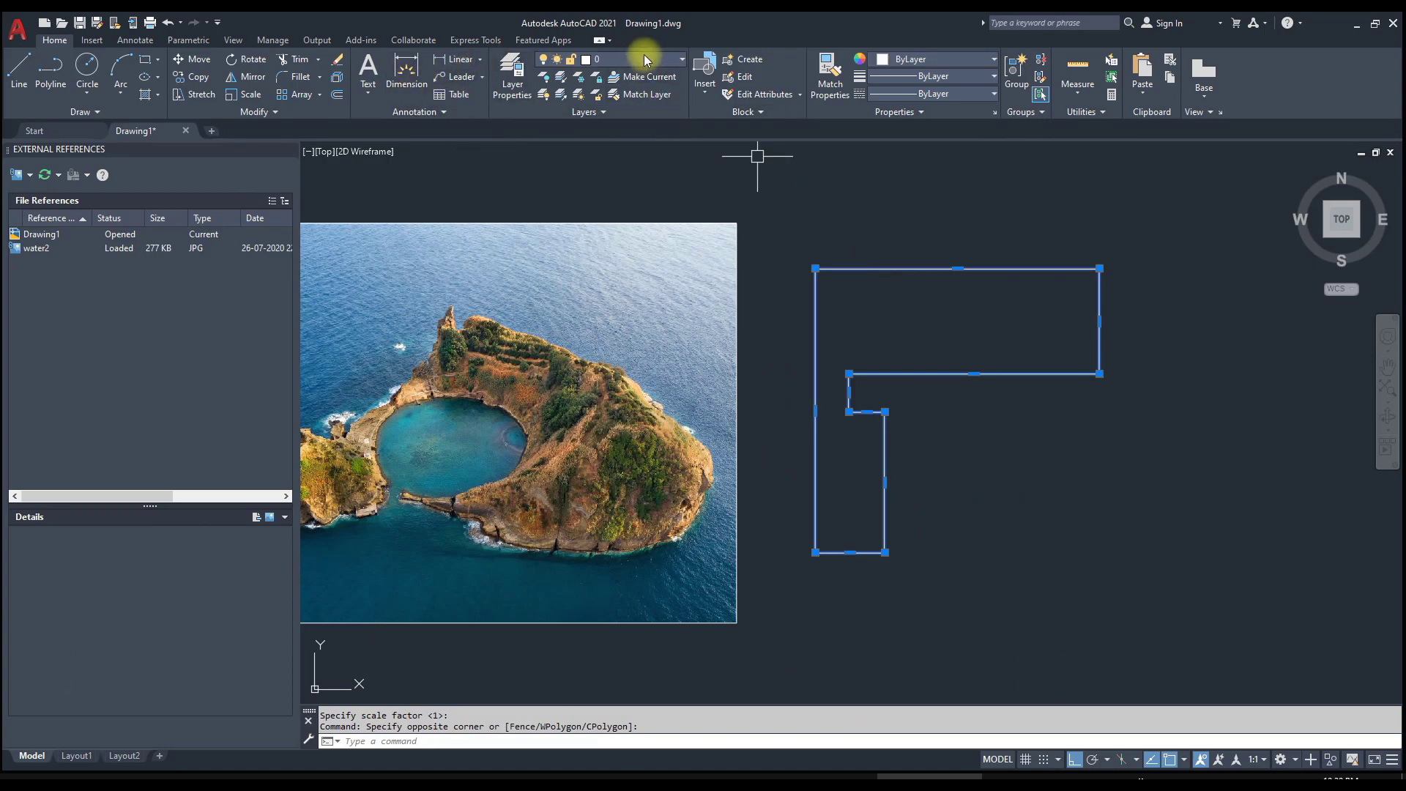
left_click(920, 60)
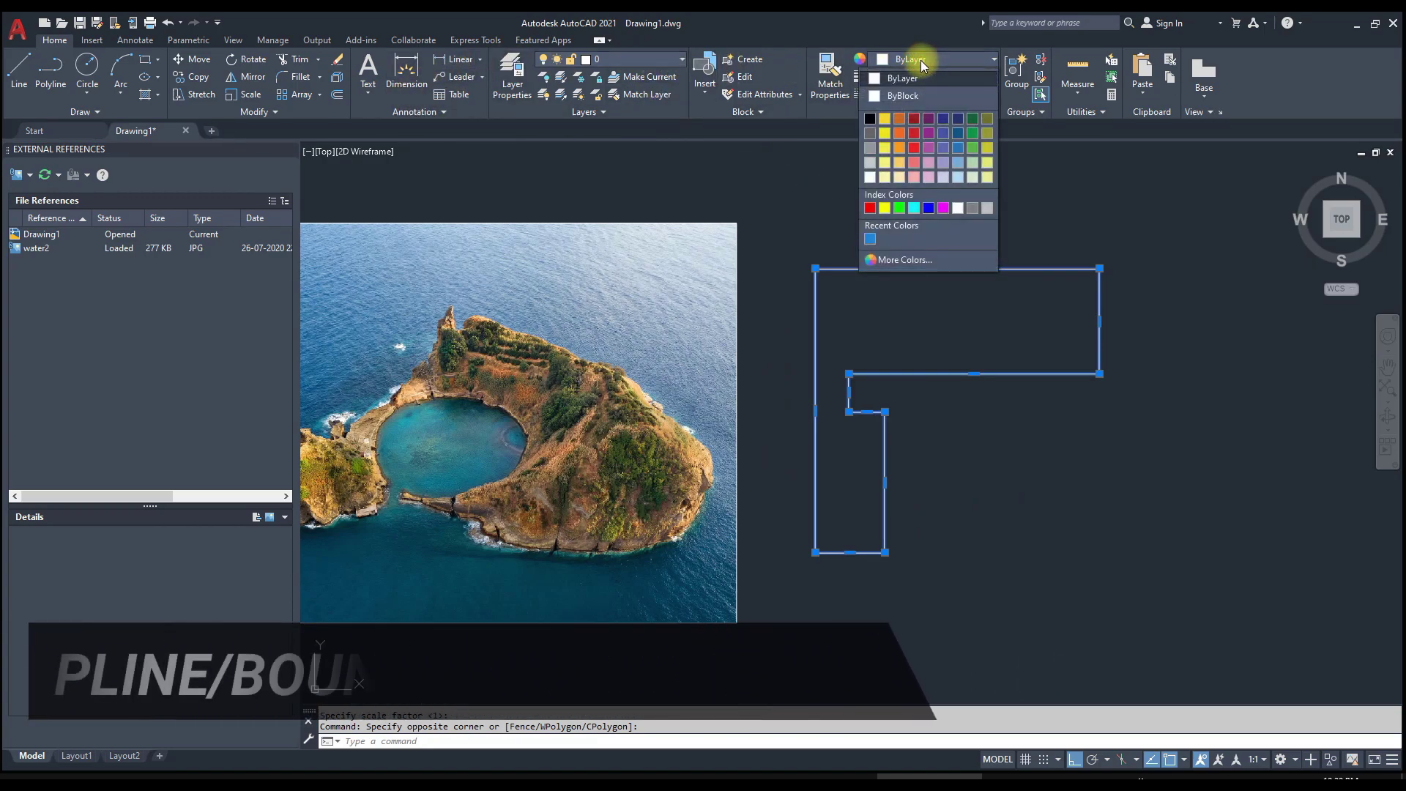
left_click(915, 119)
Move the red outline onto the island photo, then select the photo.
left_click(964, 370)
type("m")
key("Return")
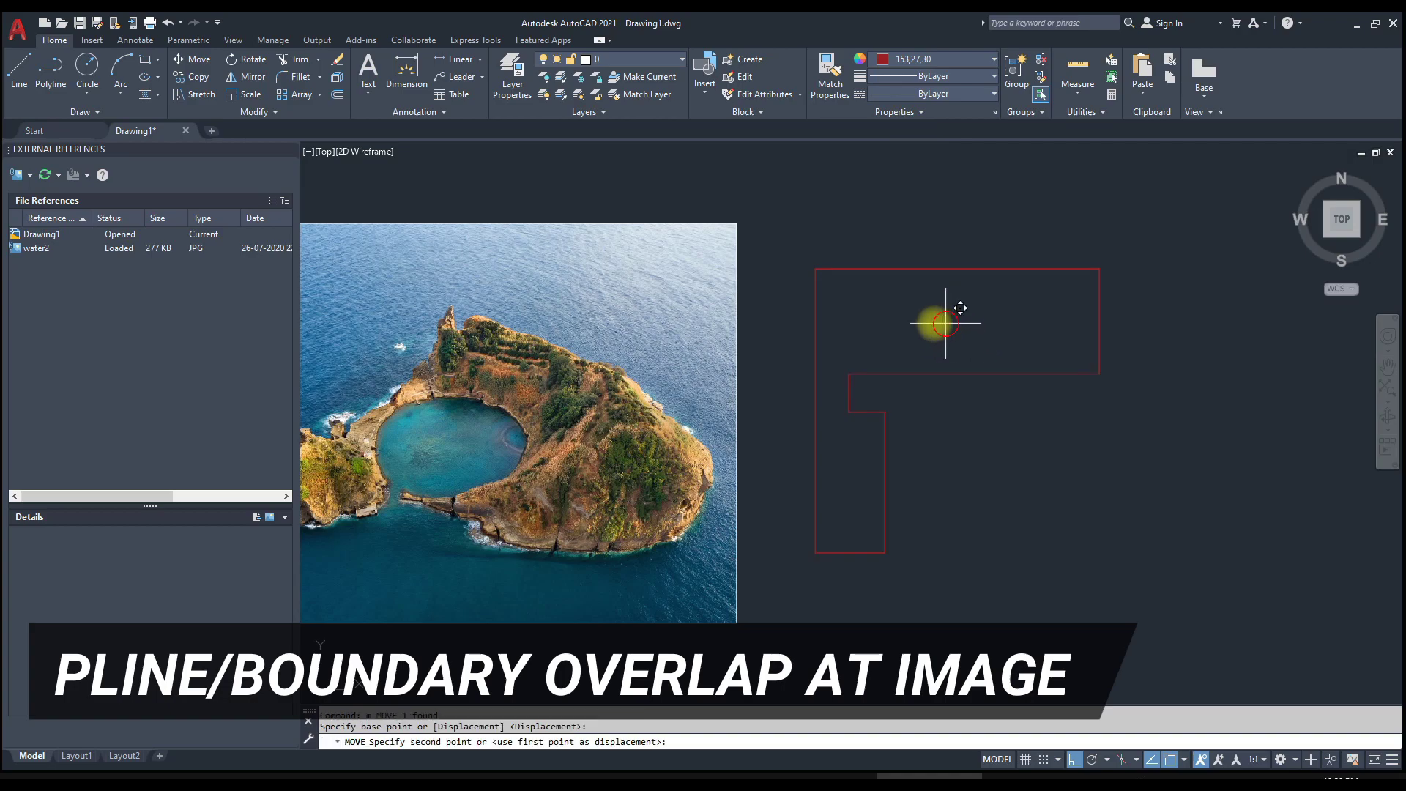
left_click(960, 323)
middle_click_drag(668, 347, 972, 317)
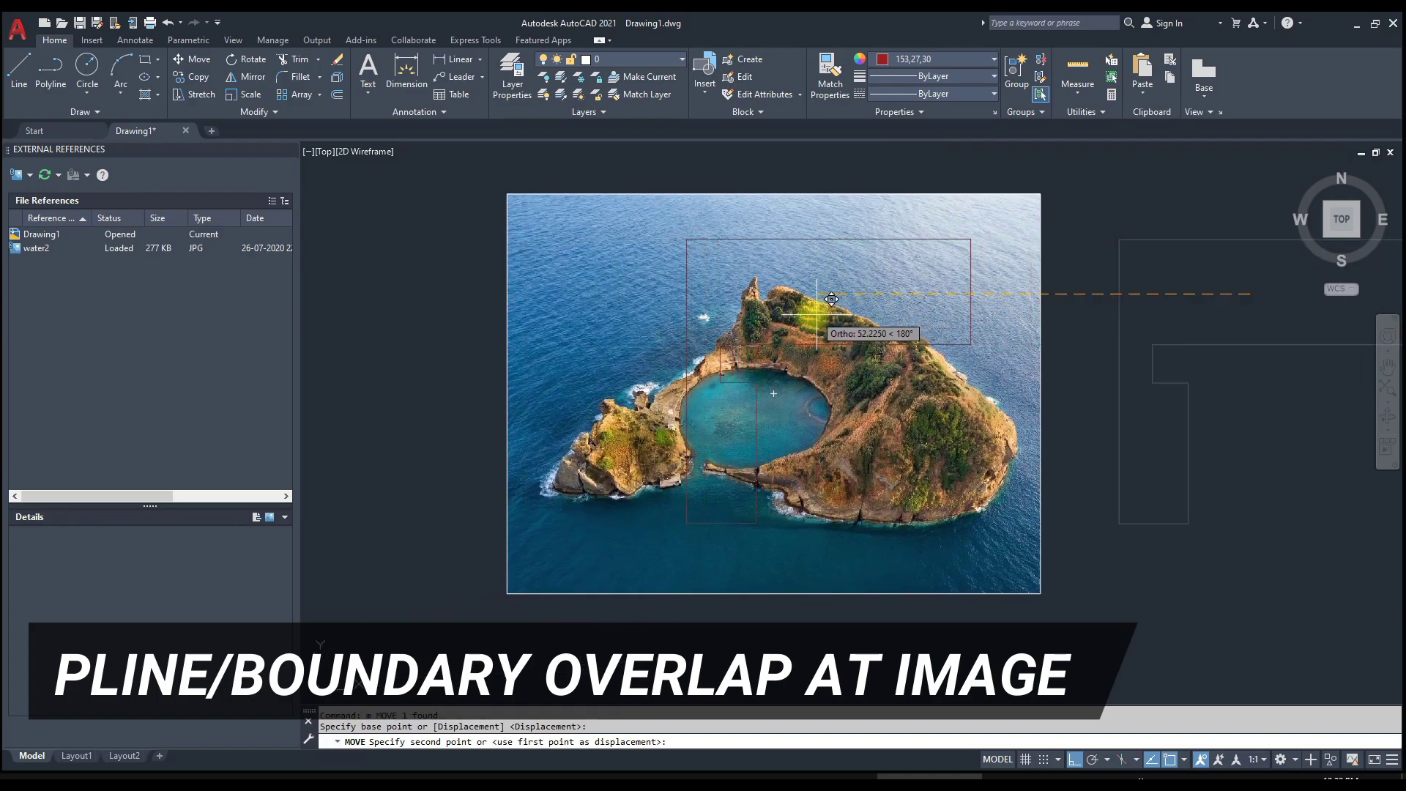
left_click(735, 293)
key("Escape")
left_click(1028, 193)
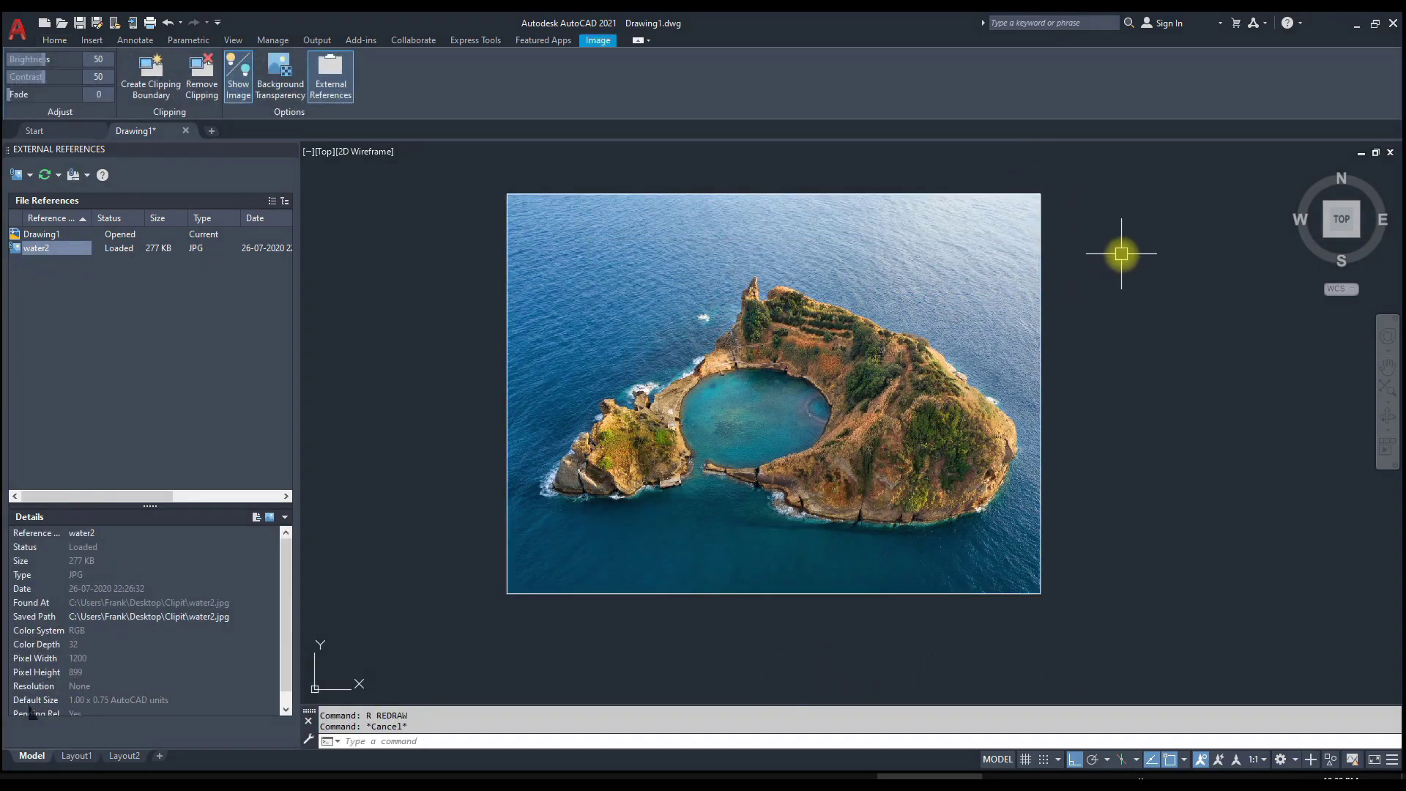
Send the island photo behind the red outline.
key("Return")
middle_click_drag(1027, 194, 1067, 208)
left_click(1034, 212)
key("Return")
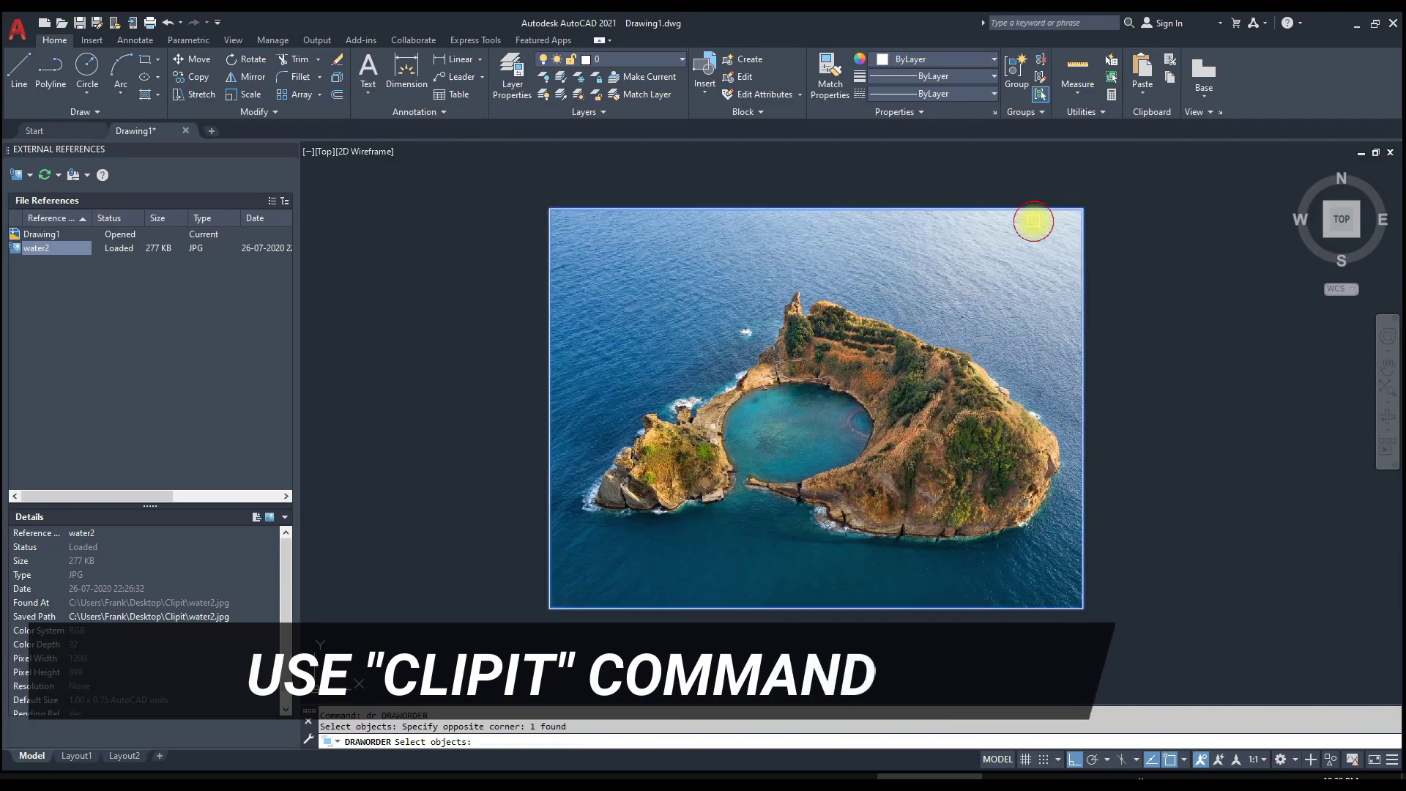
type("b")
key("Return")
Clear stray selections, regenerate the drawing, and close the External References palette.
left_click(612, 156)
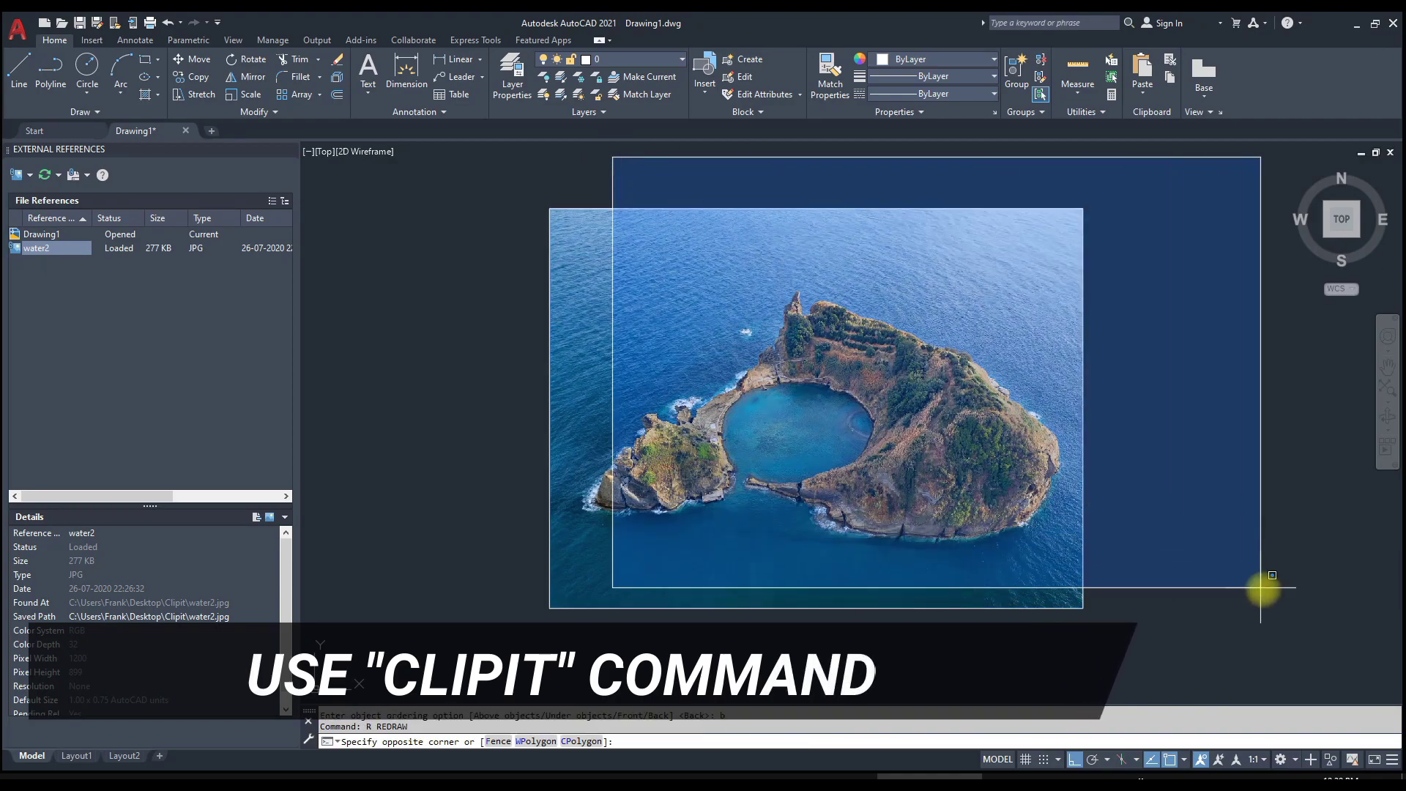
left_click(1264, 584)
left_click(627, 534)
key("Escape")
type("re")
key("Return")
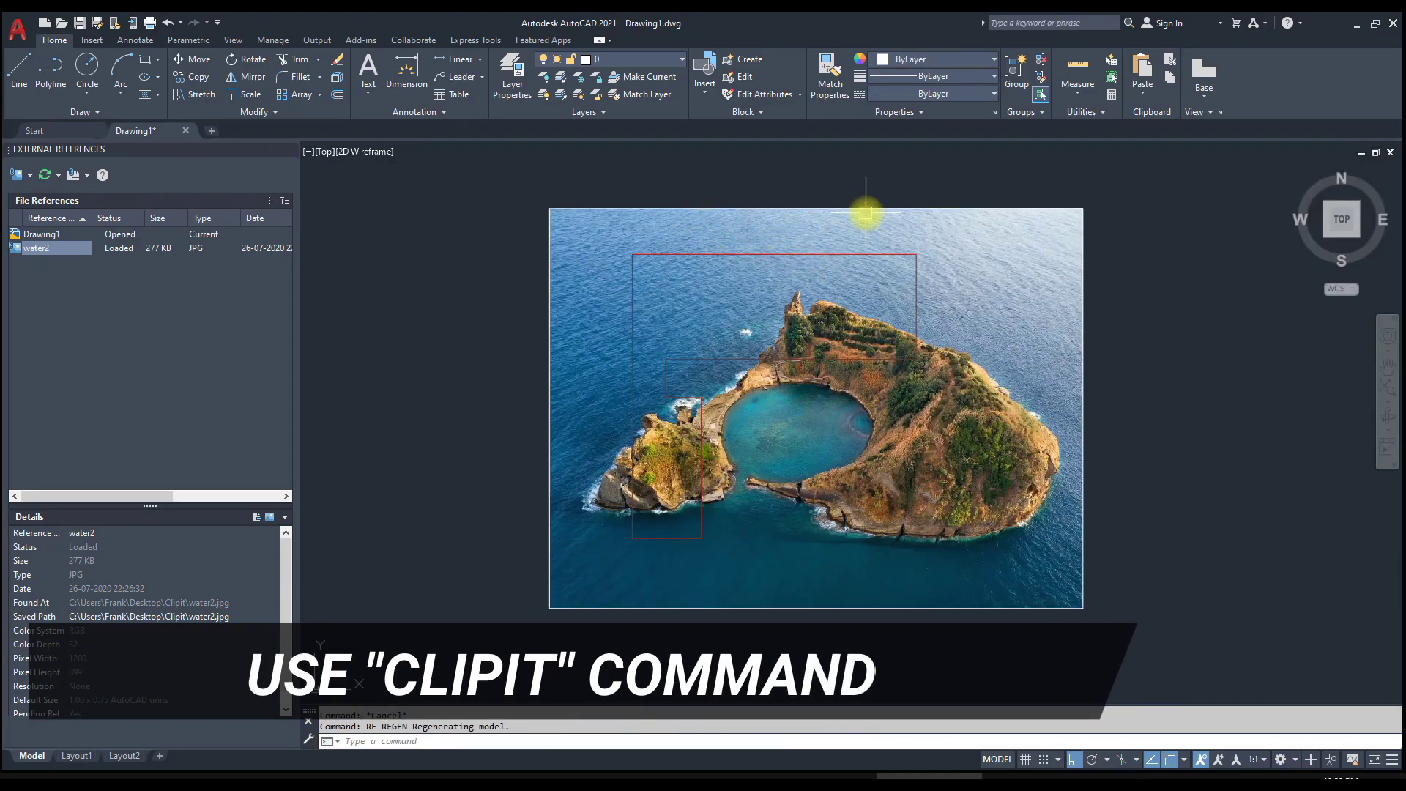
right_click(183, 149)
left_click(201, 158)
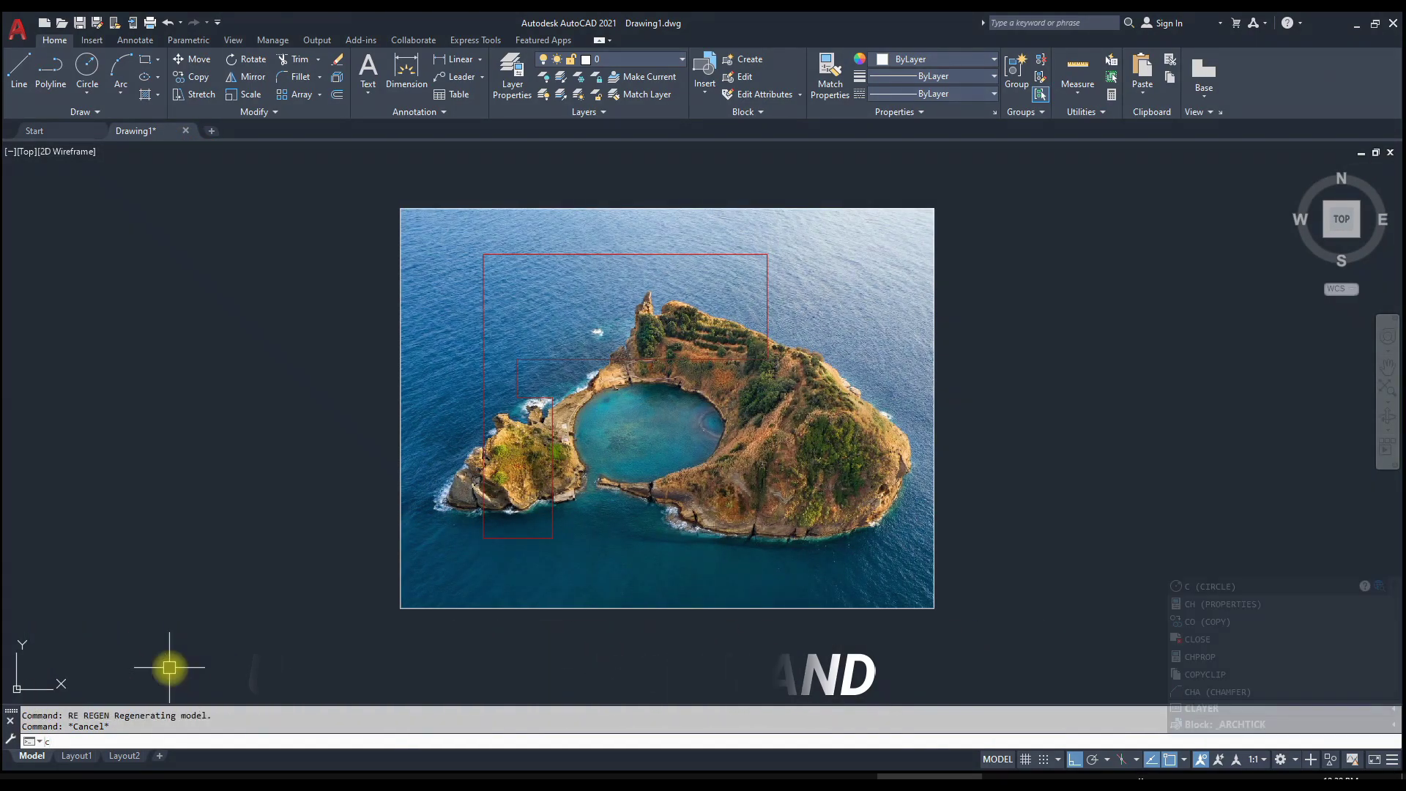
Clip the island photo to the red L-shaped polyline with CLIPIT, using the default error distance.
type("clipit")
key("Return")
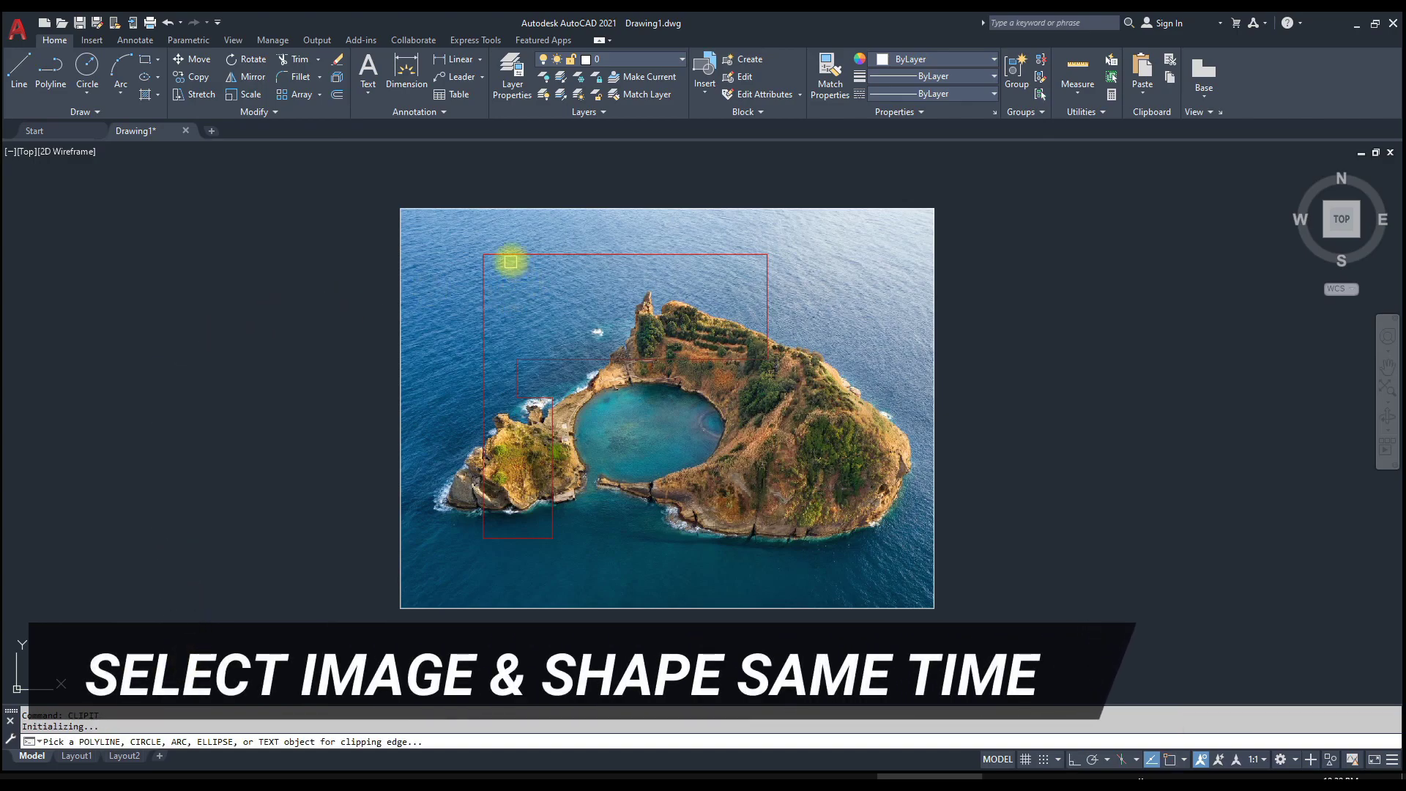
left_click(508, 253)
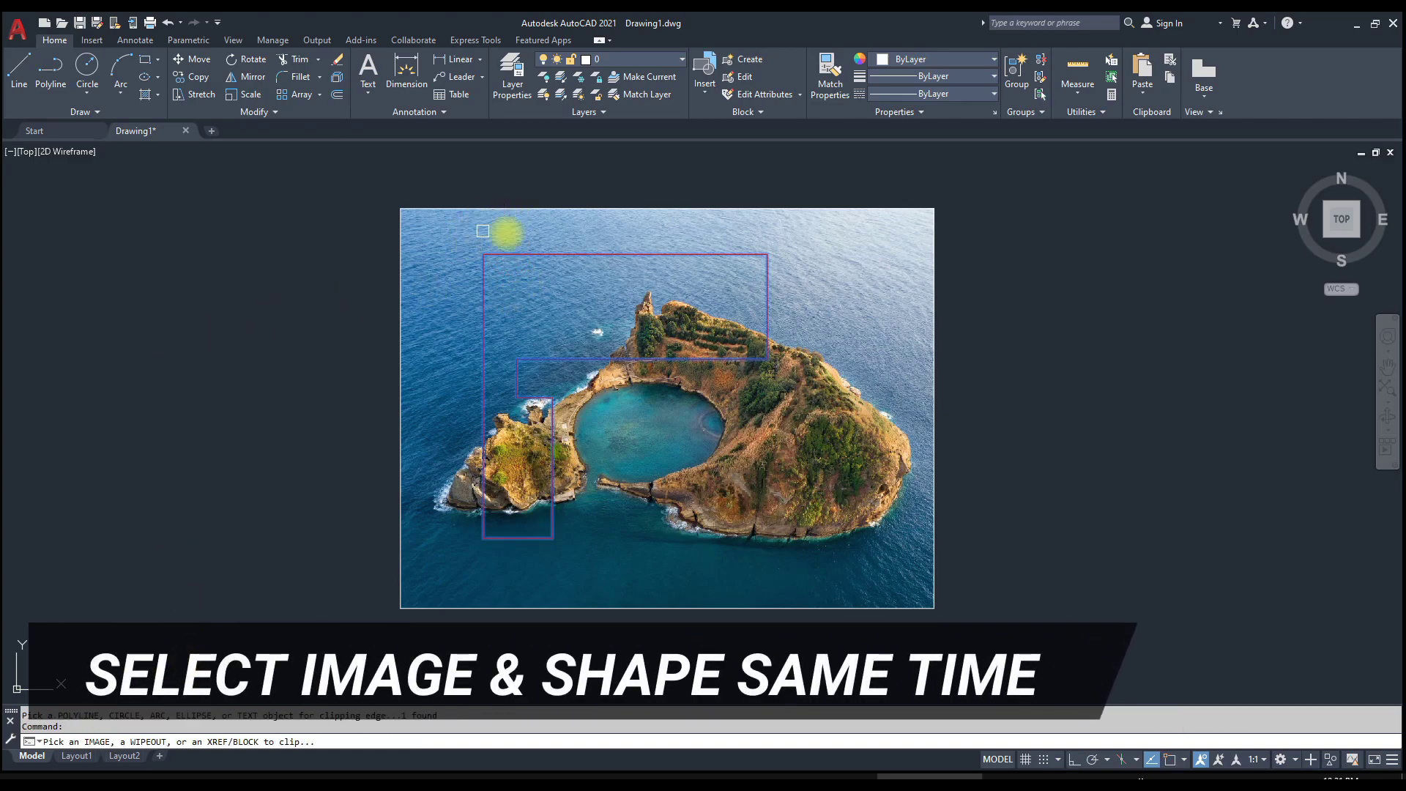
left_click(487, 211)
right_click(516, 342)
type("c")
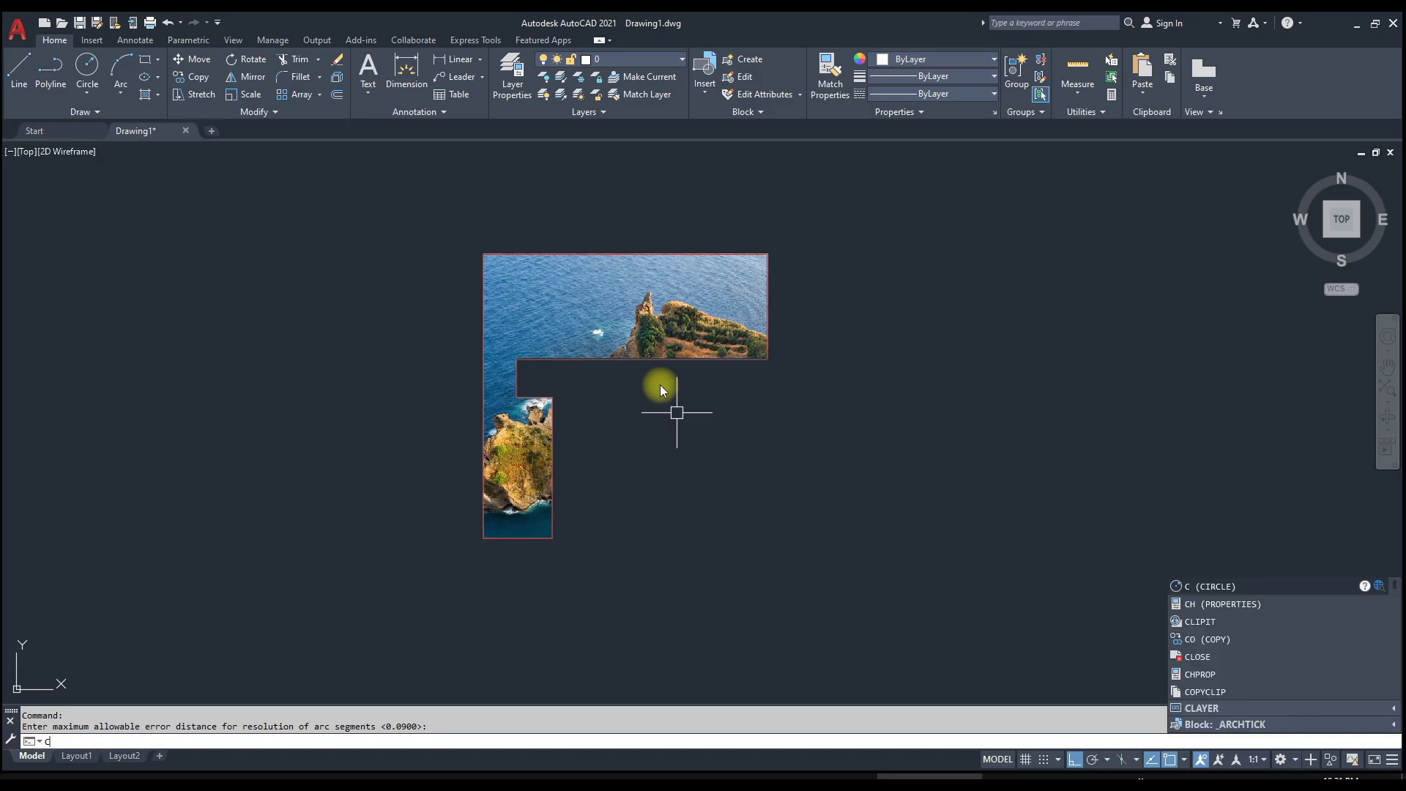
Copy the clipped island photo, using its top-right corner as base point.
key("Return")
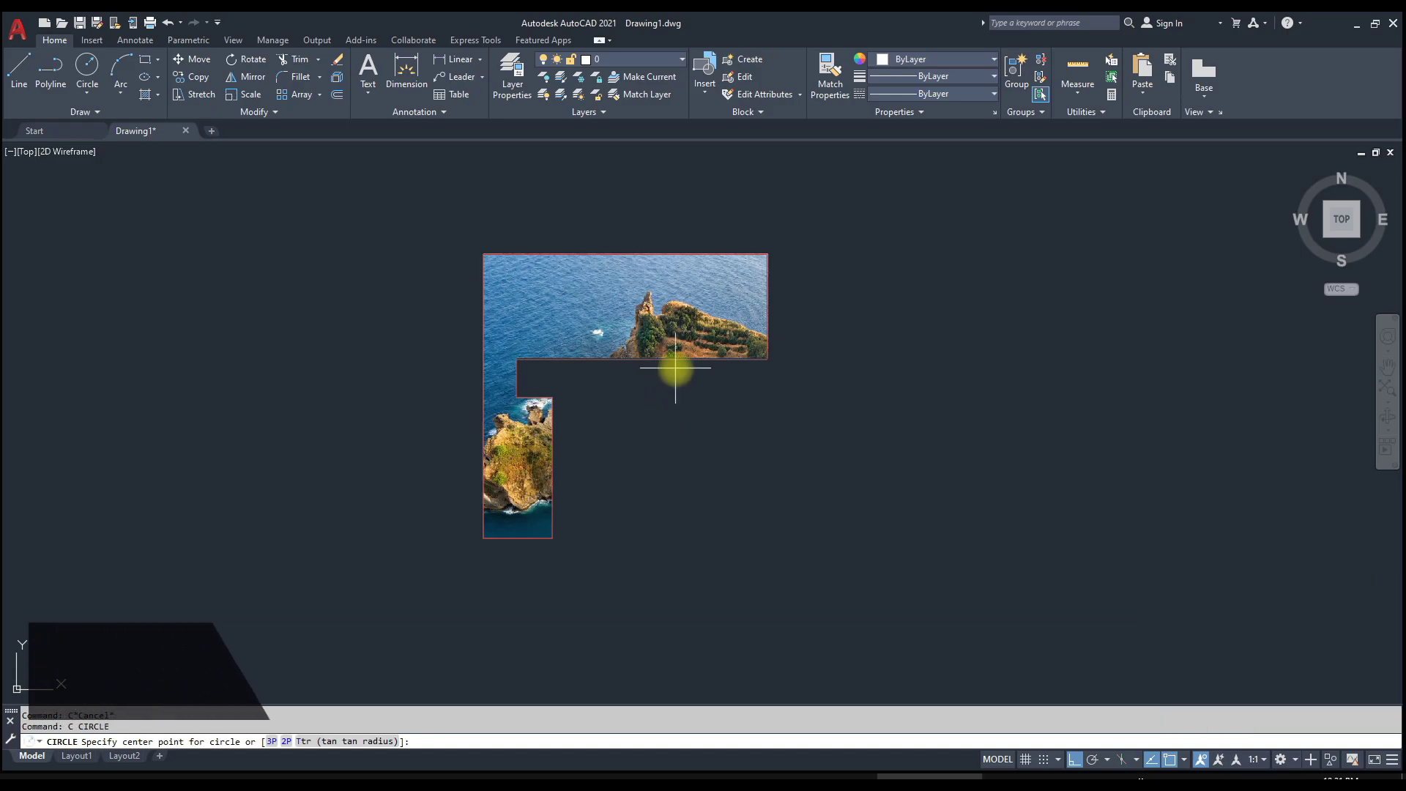
key("Escape")
type("o")
key("Return")
left_click(715, 273)
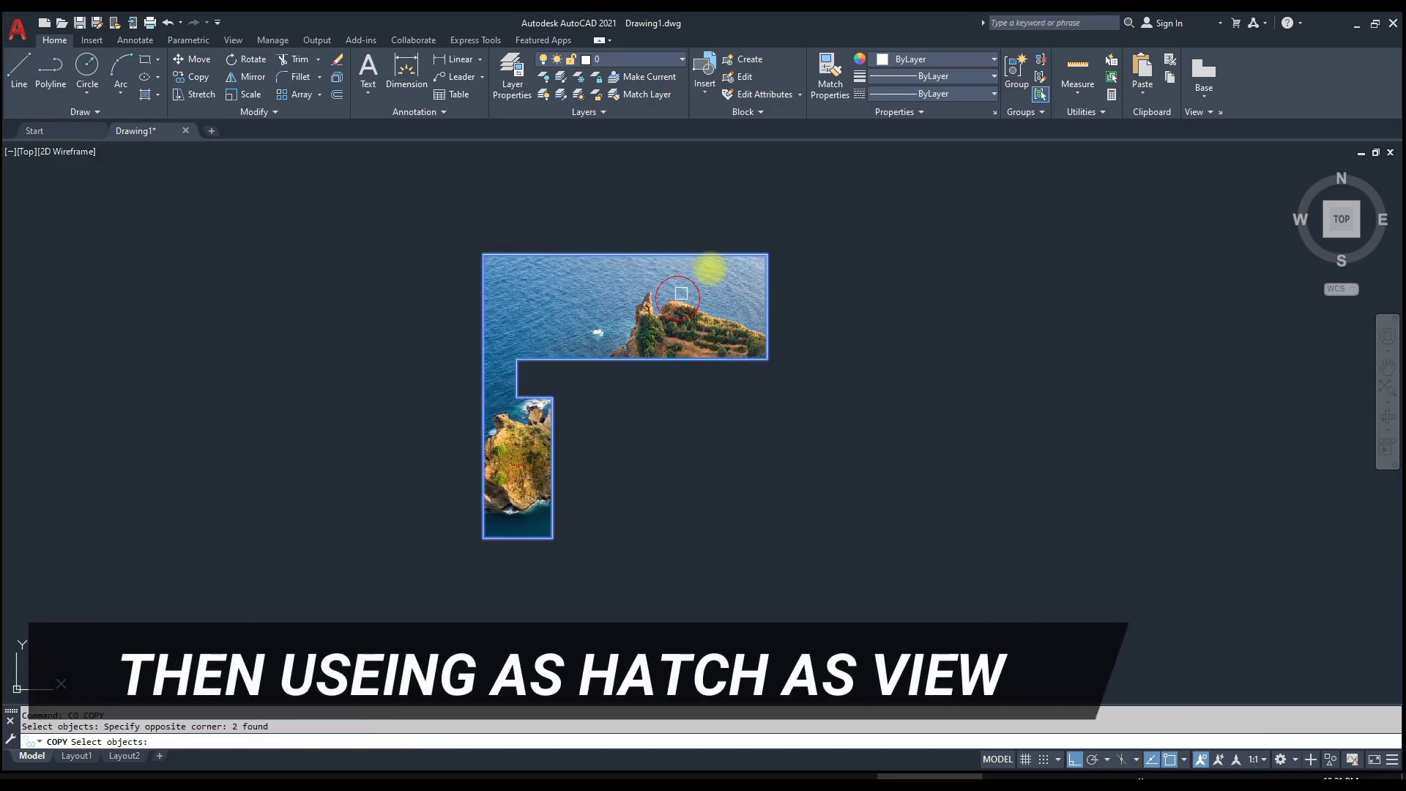
key("Return")
left_click(767, 254)
Place the photo copy at the pool's top-right corner in the hotel floor plan.
scroll(541, 288, "down", 6)
middle_click_drag(1035, 289, 690, 267)
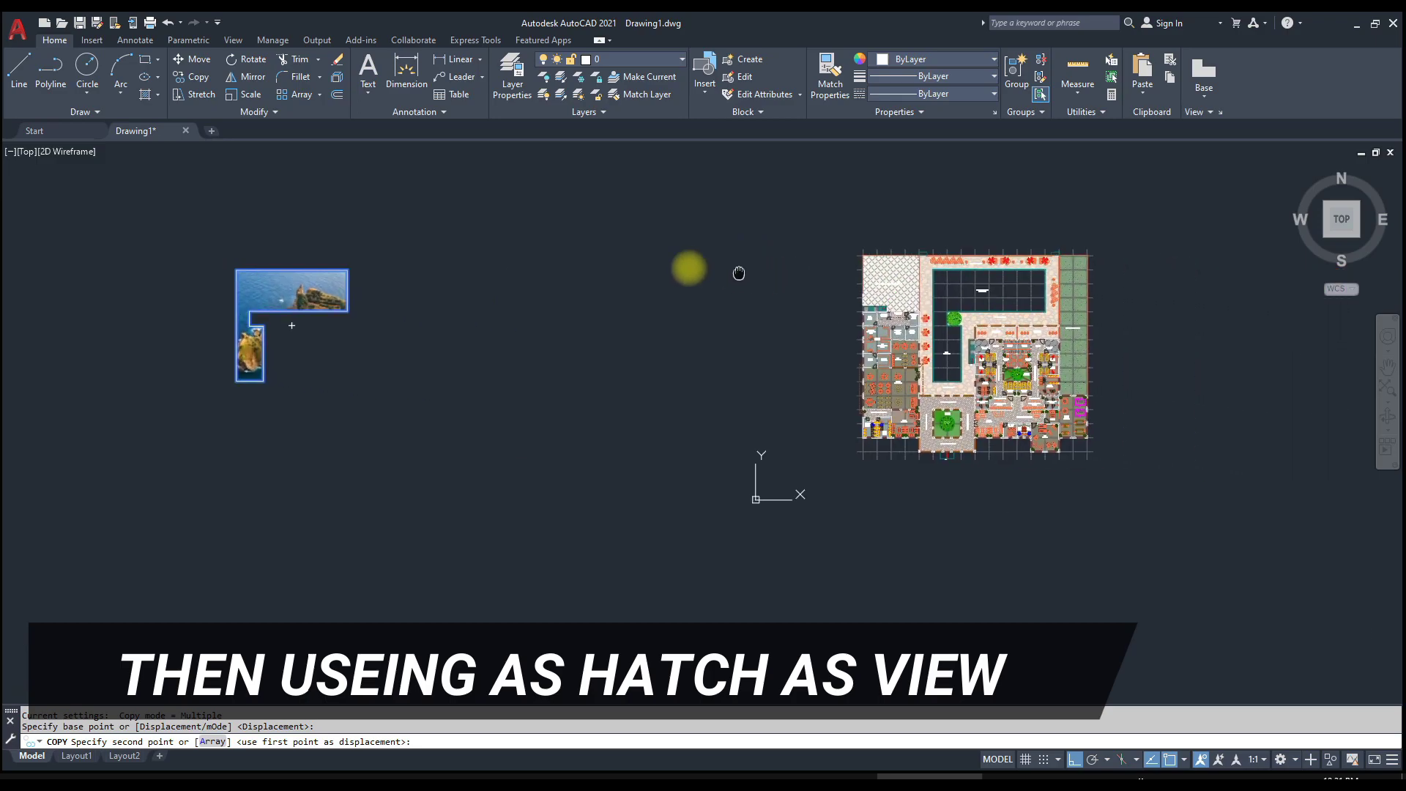
scroll(964, 249, "up", 6)
scroll(922, 192, "up", 5)
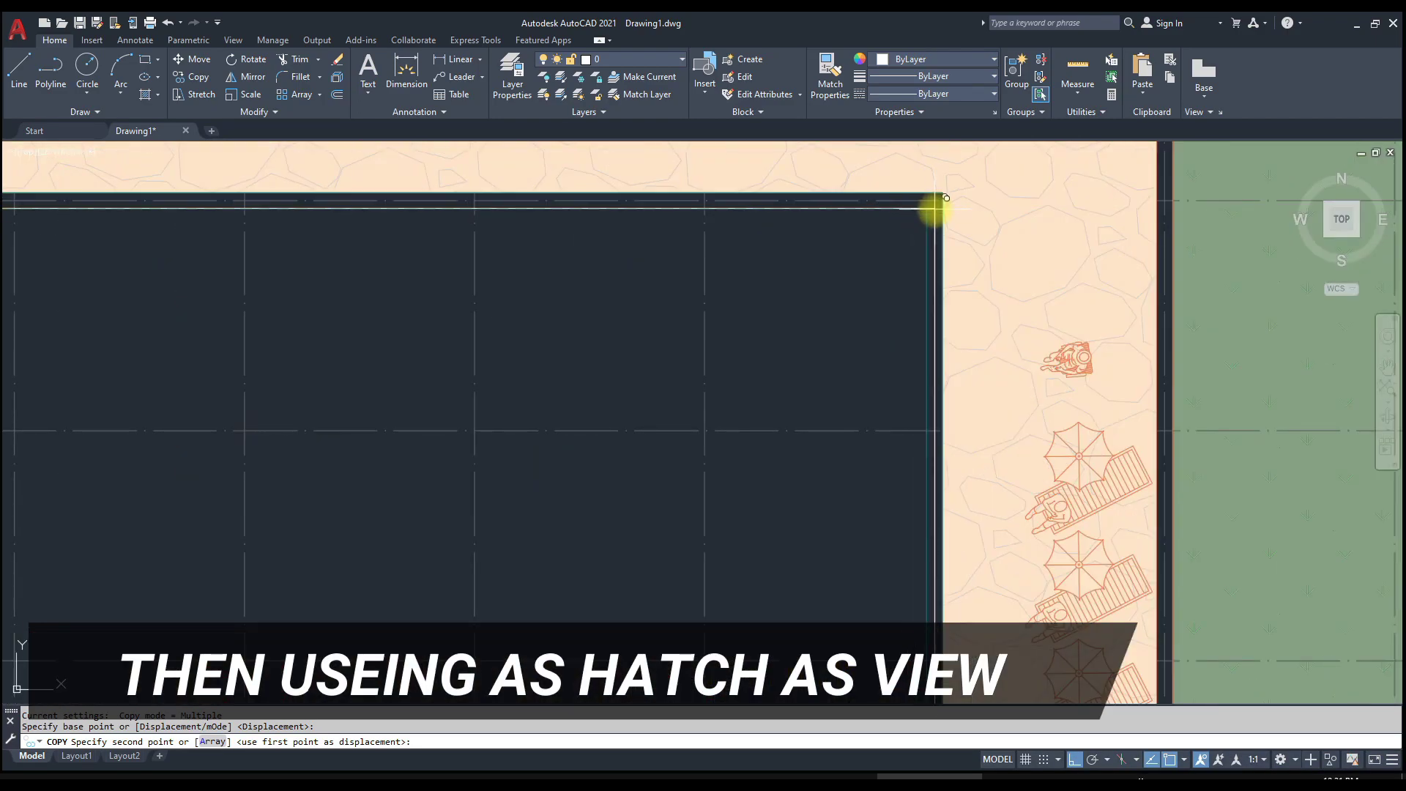
left_click(927, 208)
scroll(937, 202, "down", 3)
scroll(934, 198, "down", 2)
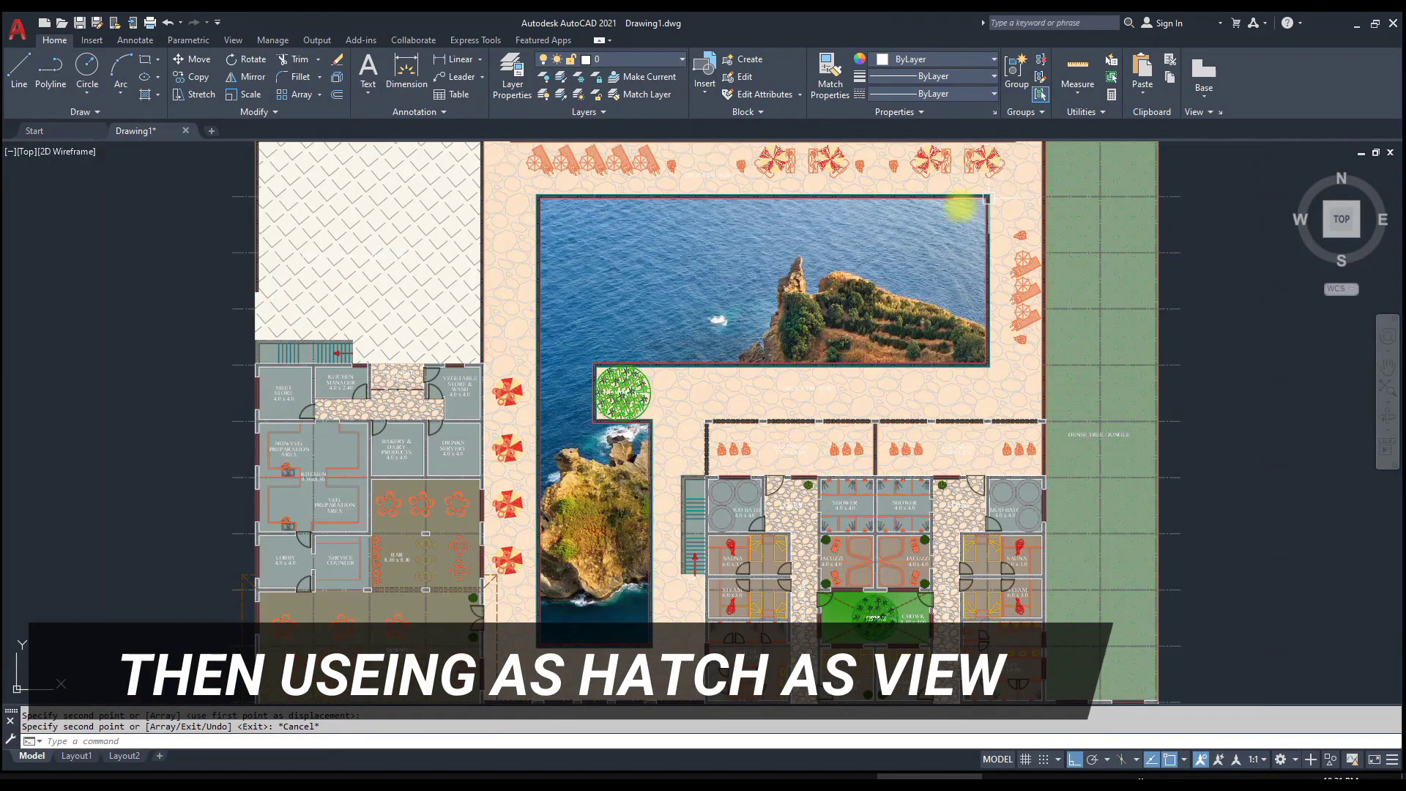
key("Escape")
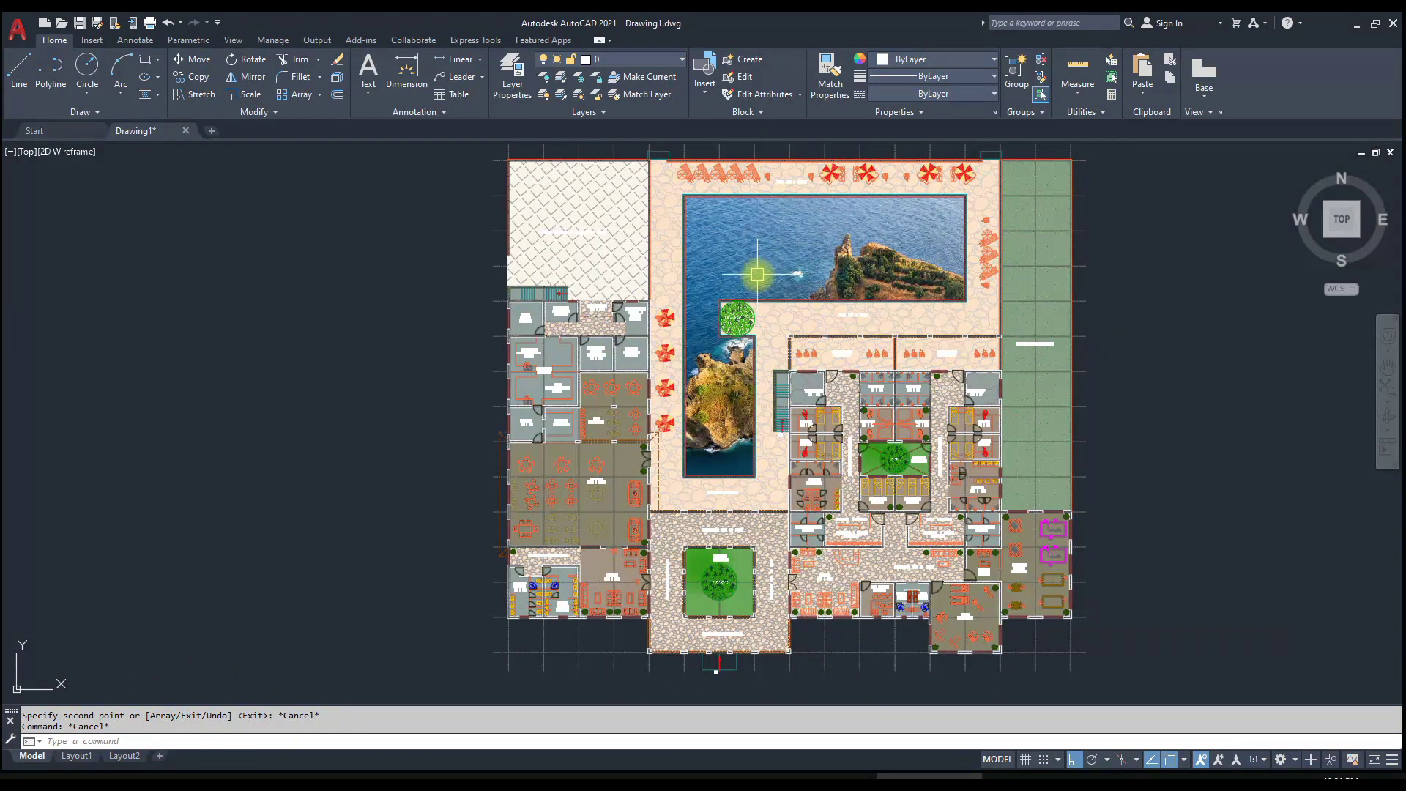
middle_click_drag(758, 274, 810, 278)
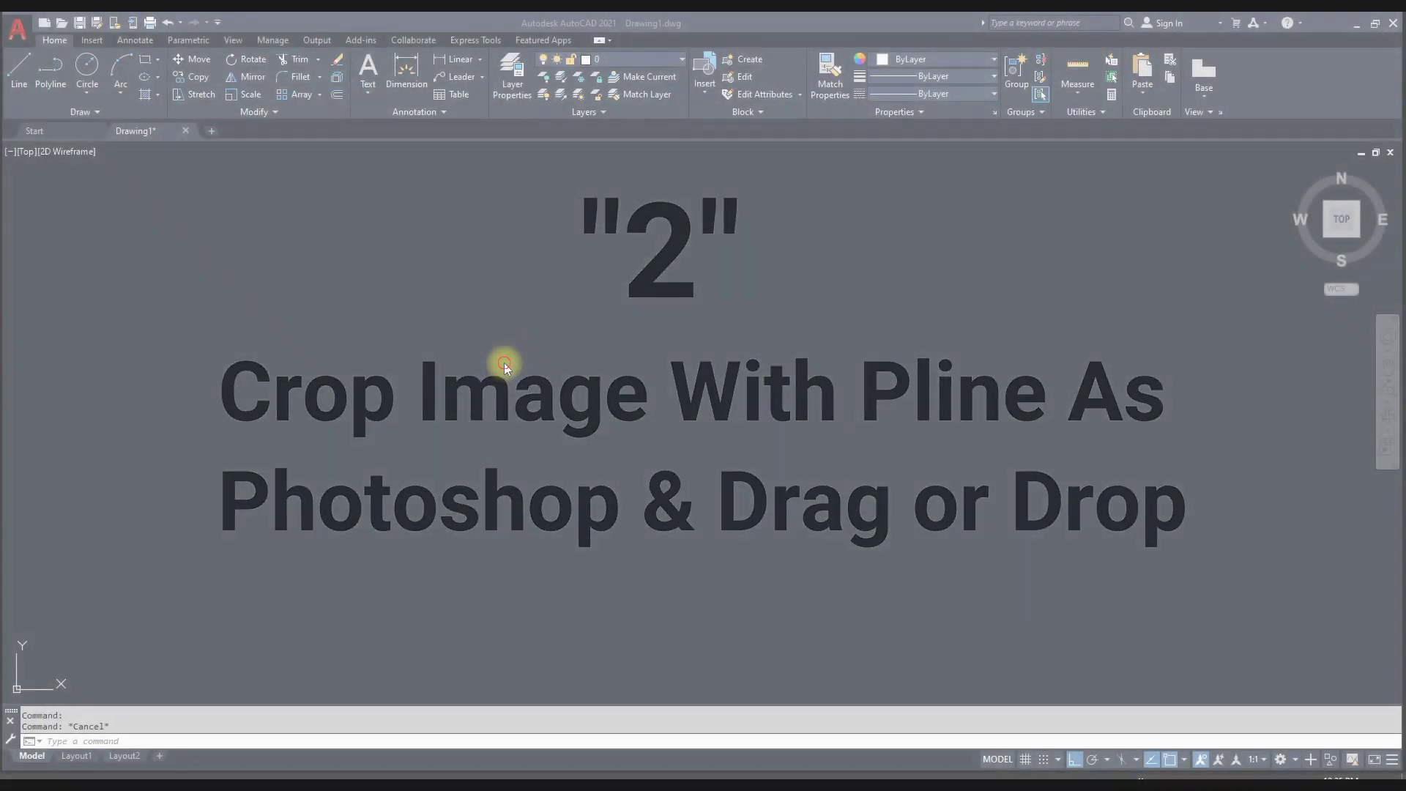
Attach Image 1 from the Clipit folder and set its insertion point.
type("im")
key("Return")
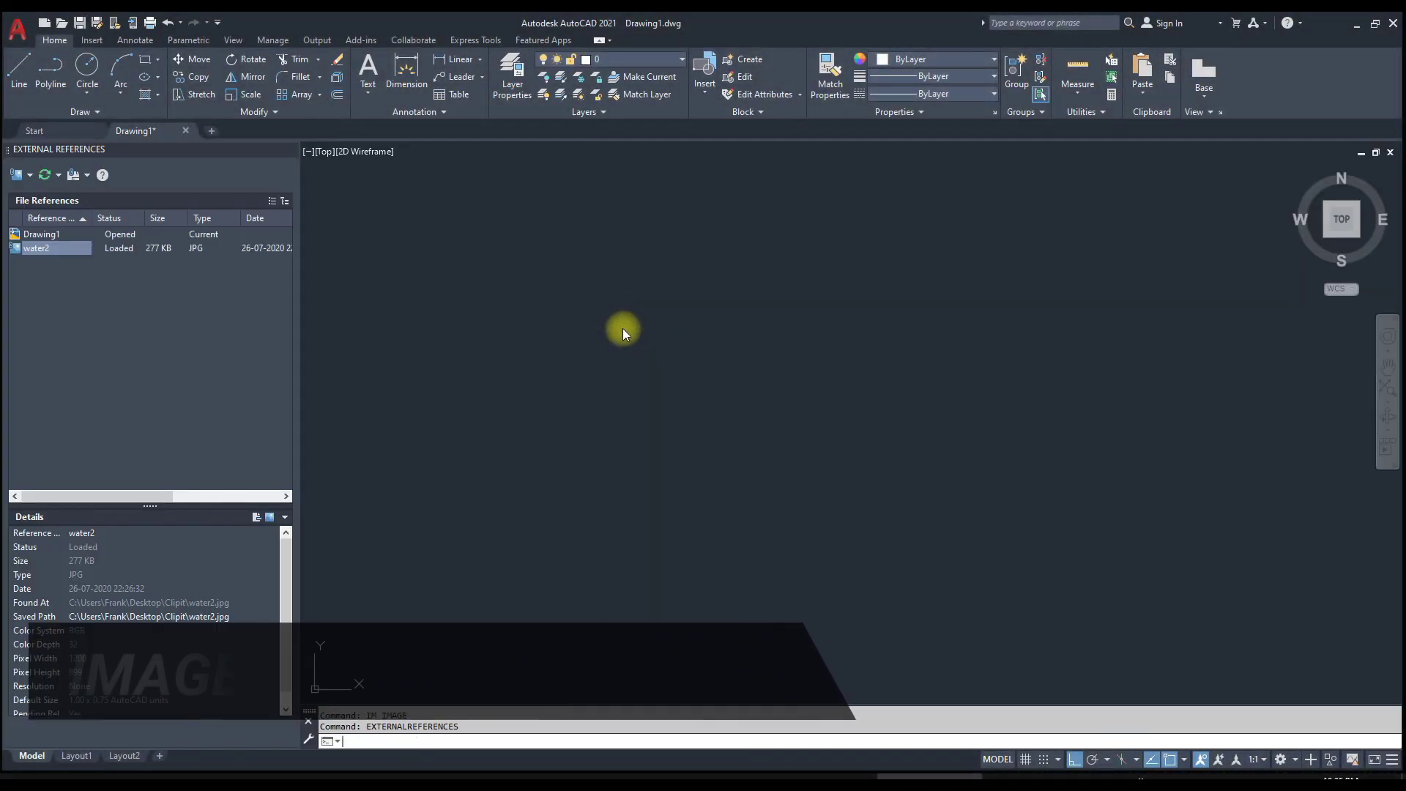
left_click(27, 178)
left_click(40, 207)
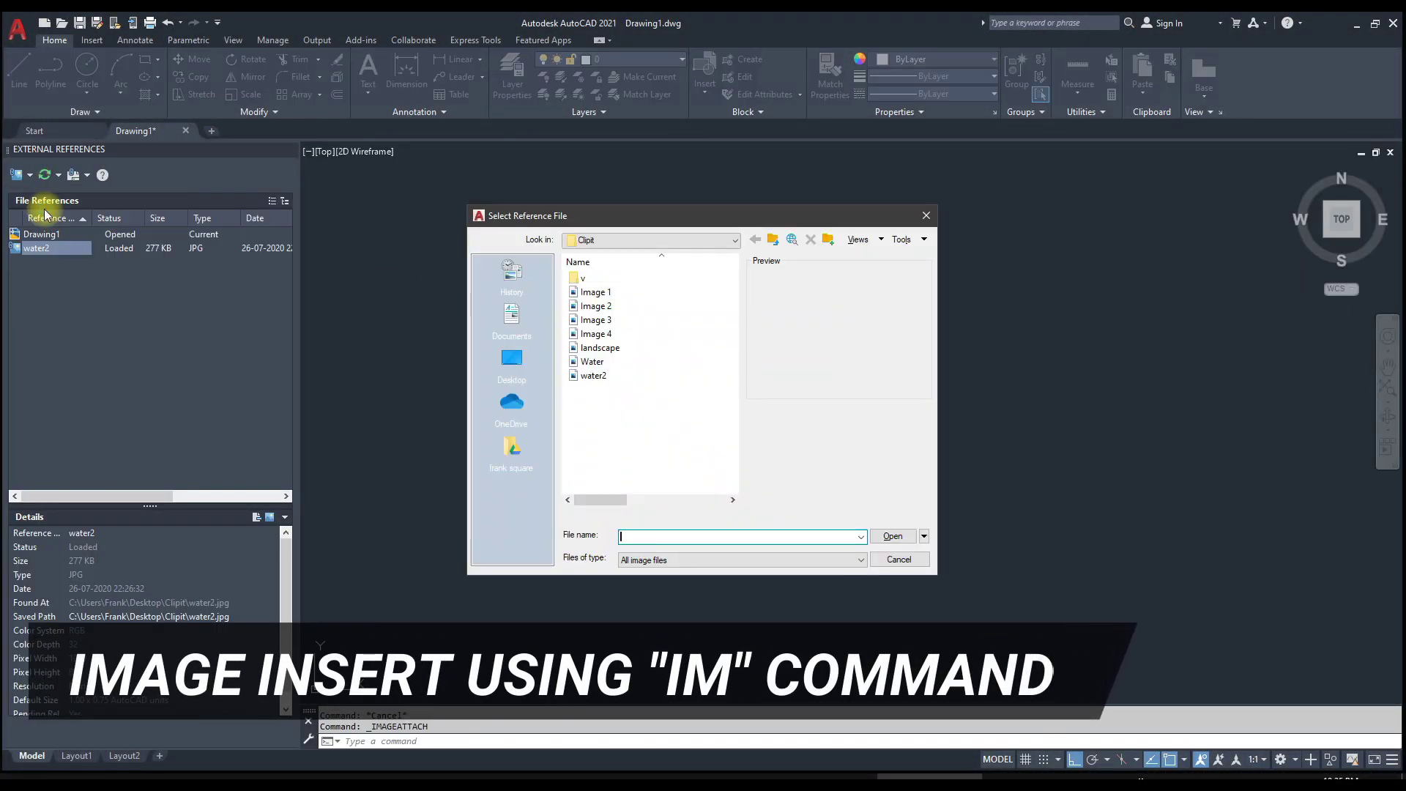
left_click(592, 293)
left_click(597, 321)
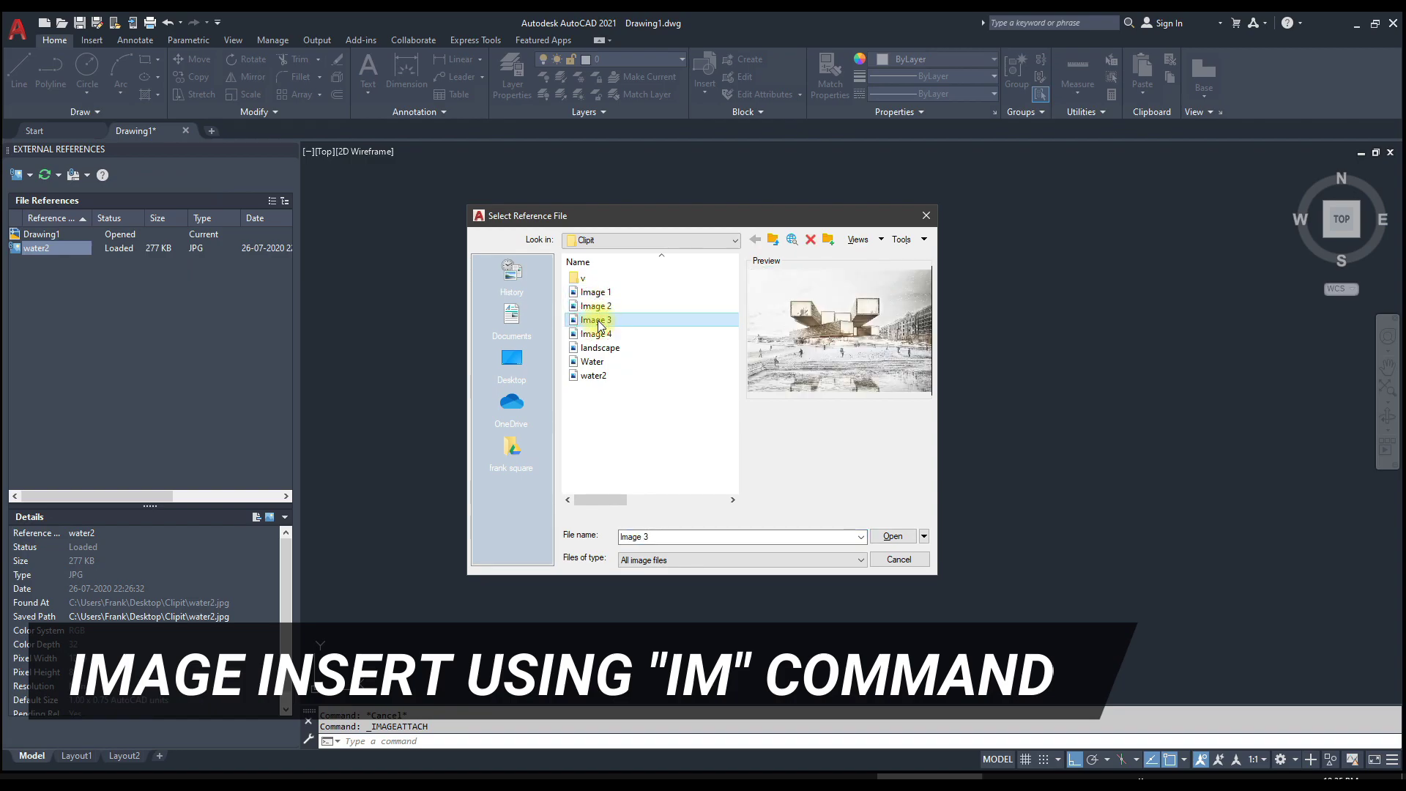
left_click(596, 333)
left_click(590, 292)
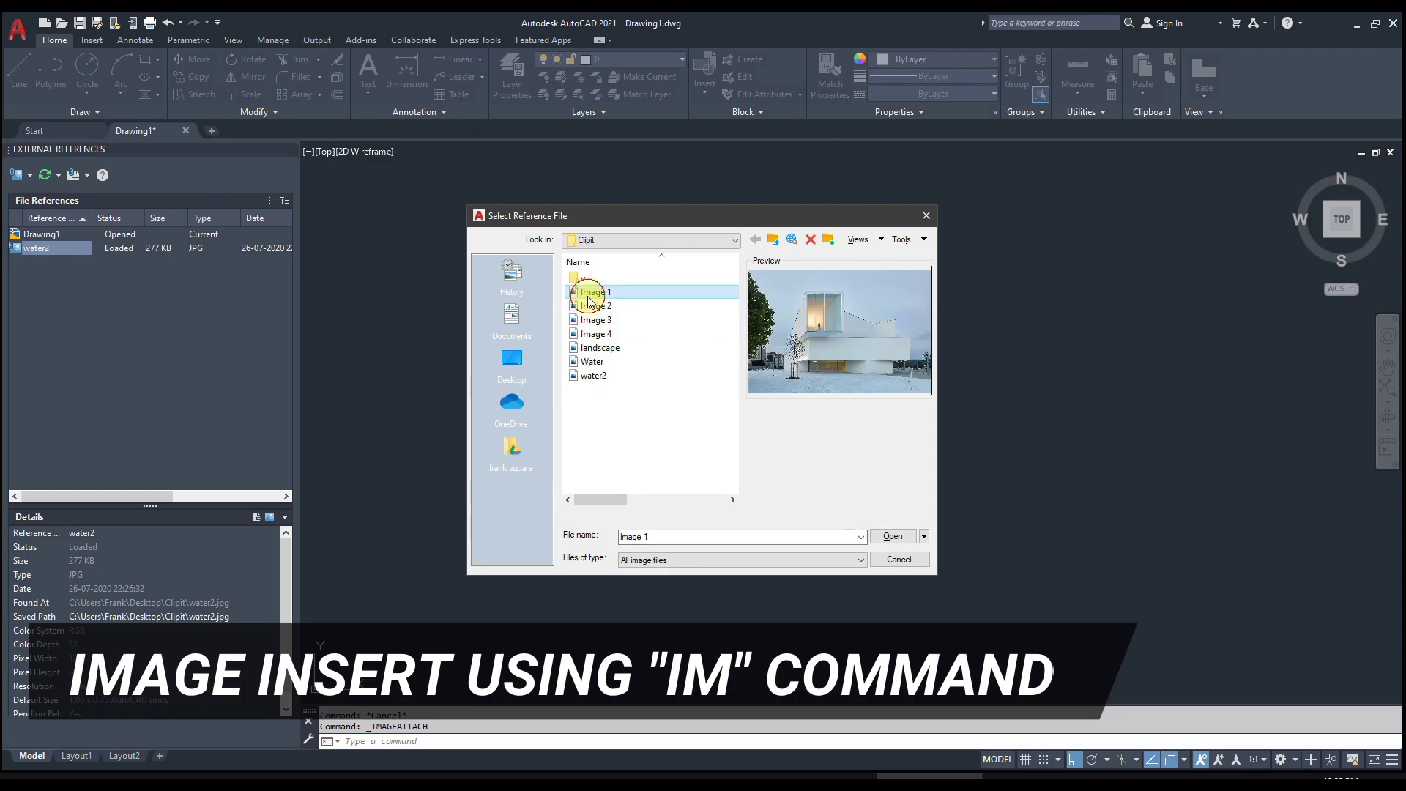
left_click(892, 538)
left_click(754, 501)
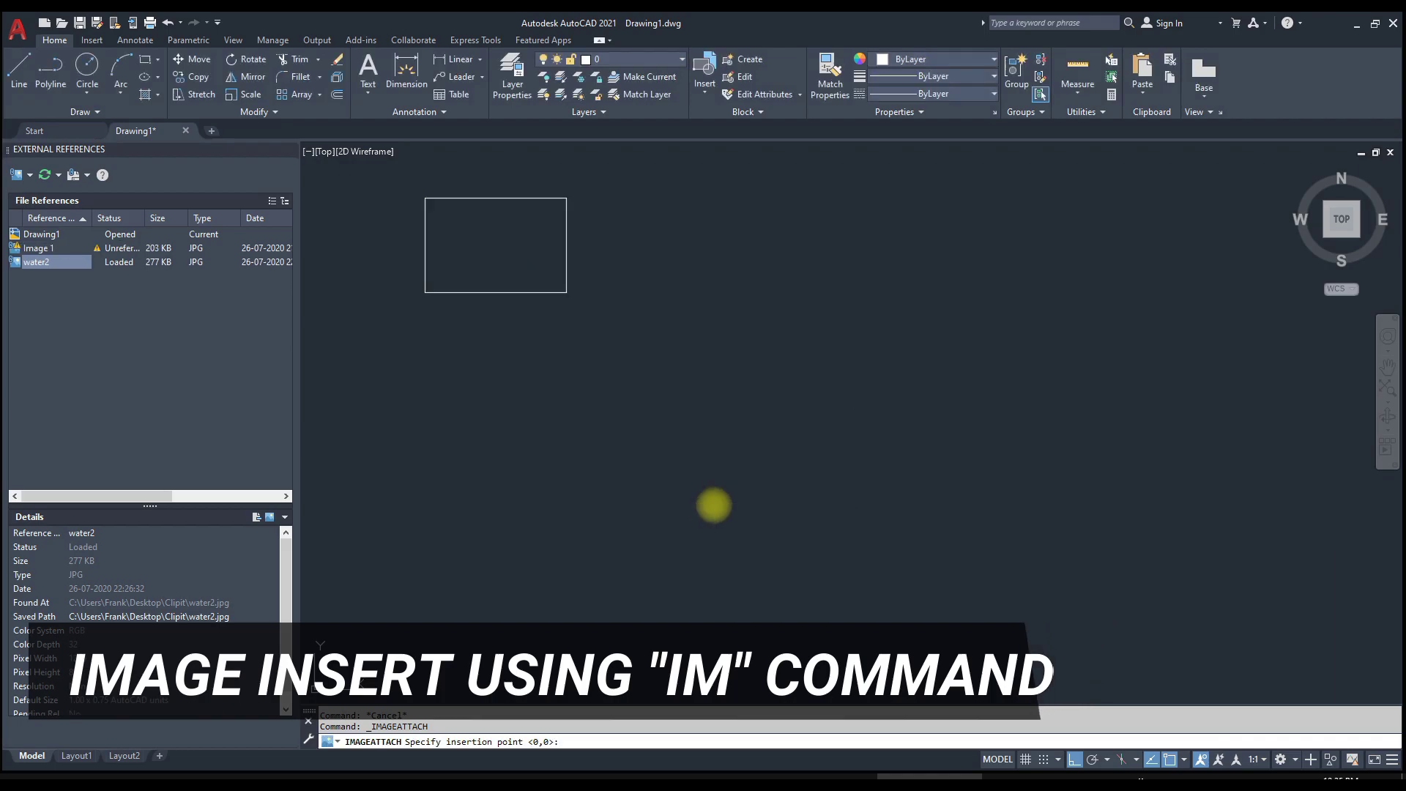
left_click(668, 530)
Make red 237,31,36 the current colour and accept image scale 1.
scroll(757, 493, "up", 5)
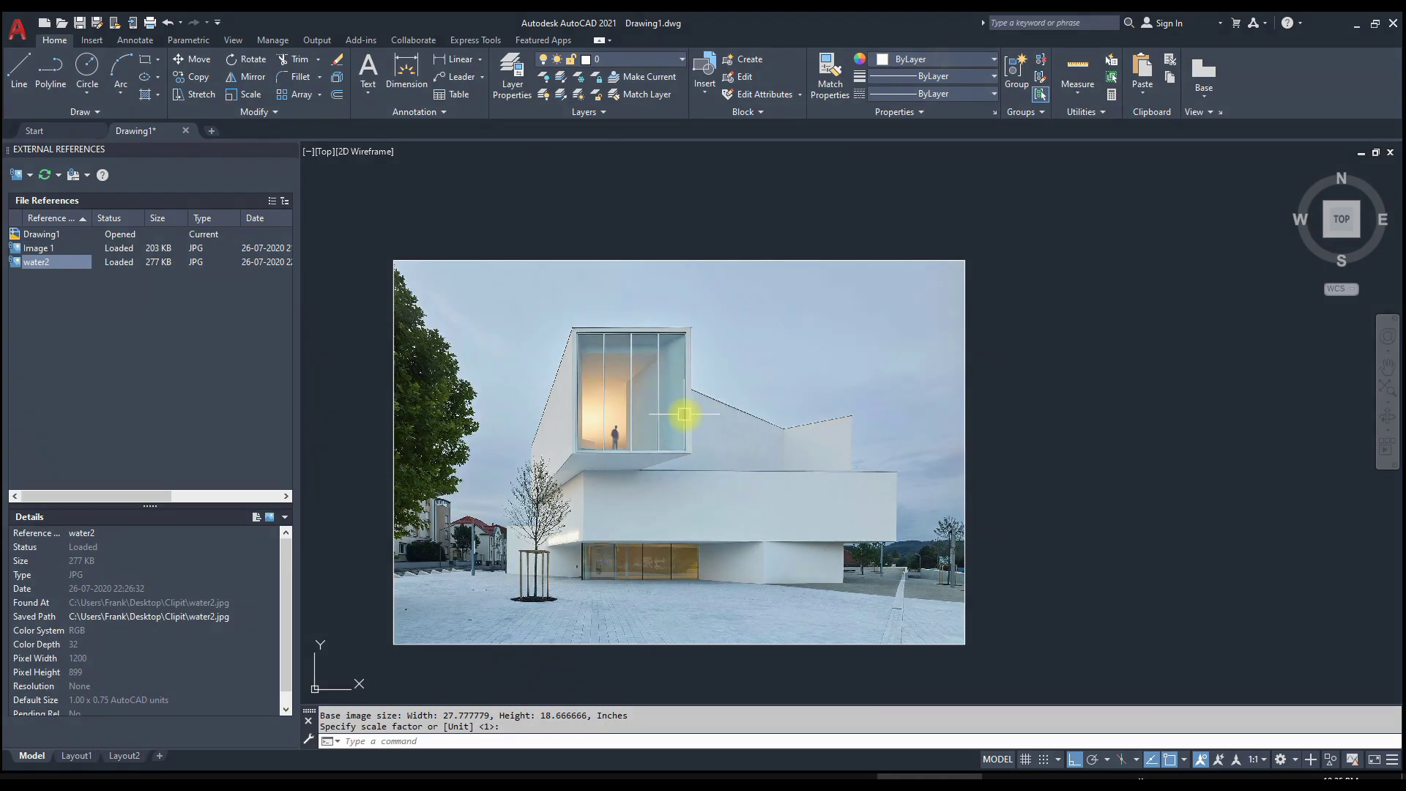
left_click(937, 59)
left_click(914, 143)
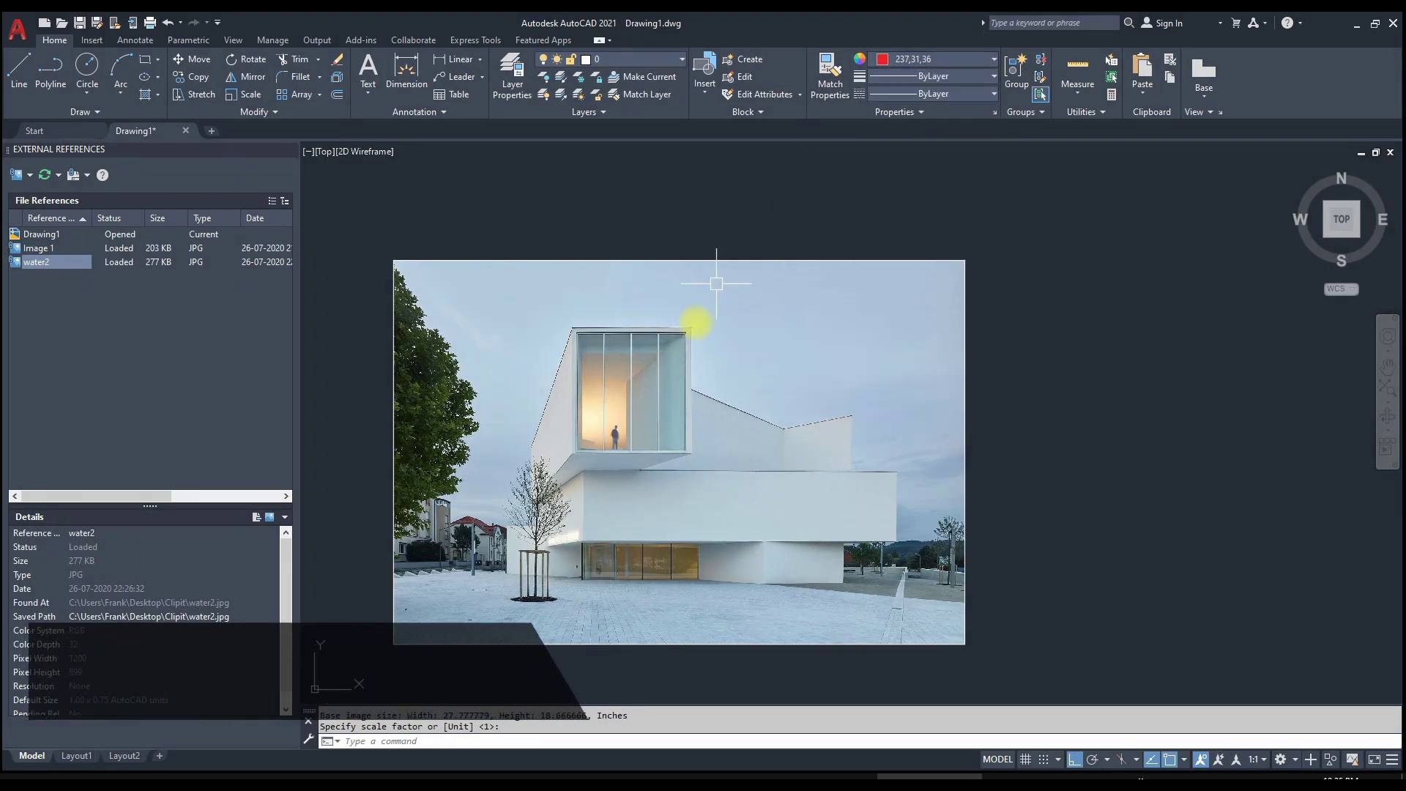
key("Return")
Start a polyline up the building's left side and slanted wall to the glass box's top-right corner.
type("pl")
key("Return")
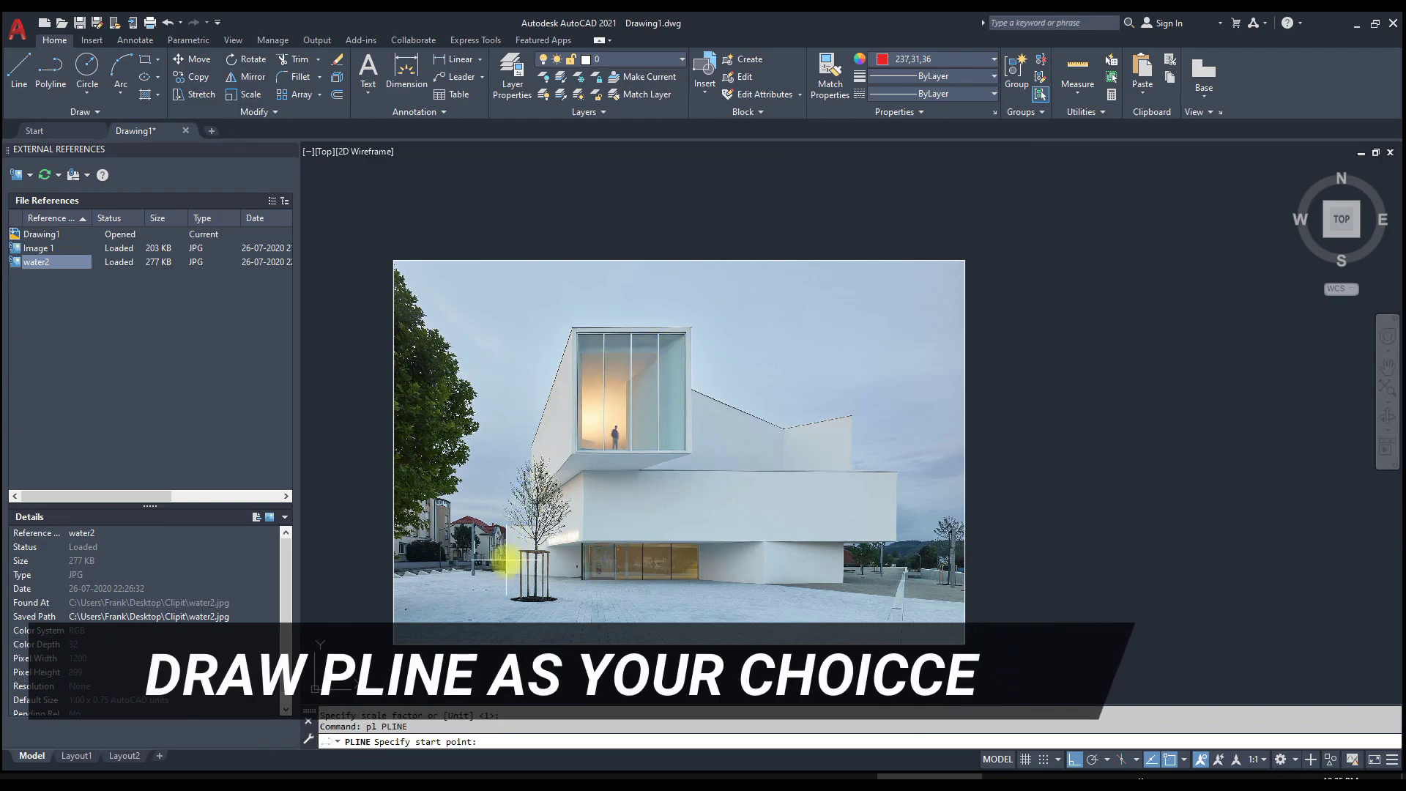
scroll(505, 564, "up", 4)
left_click(505, 589)
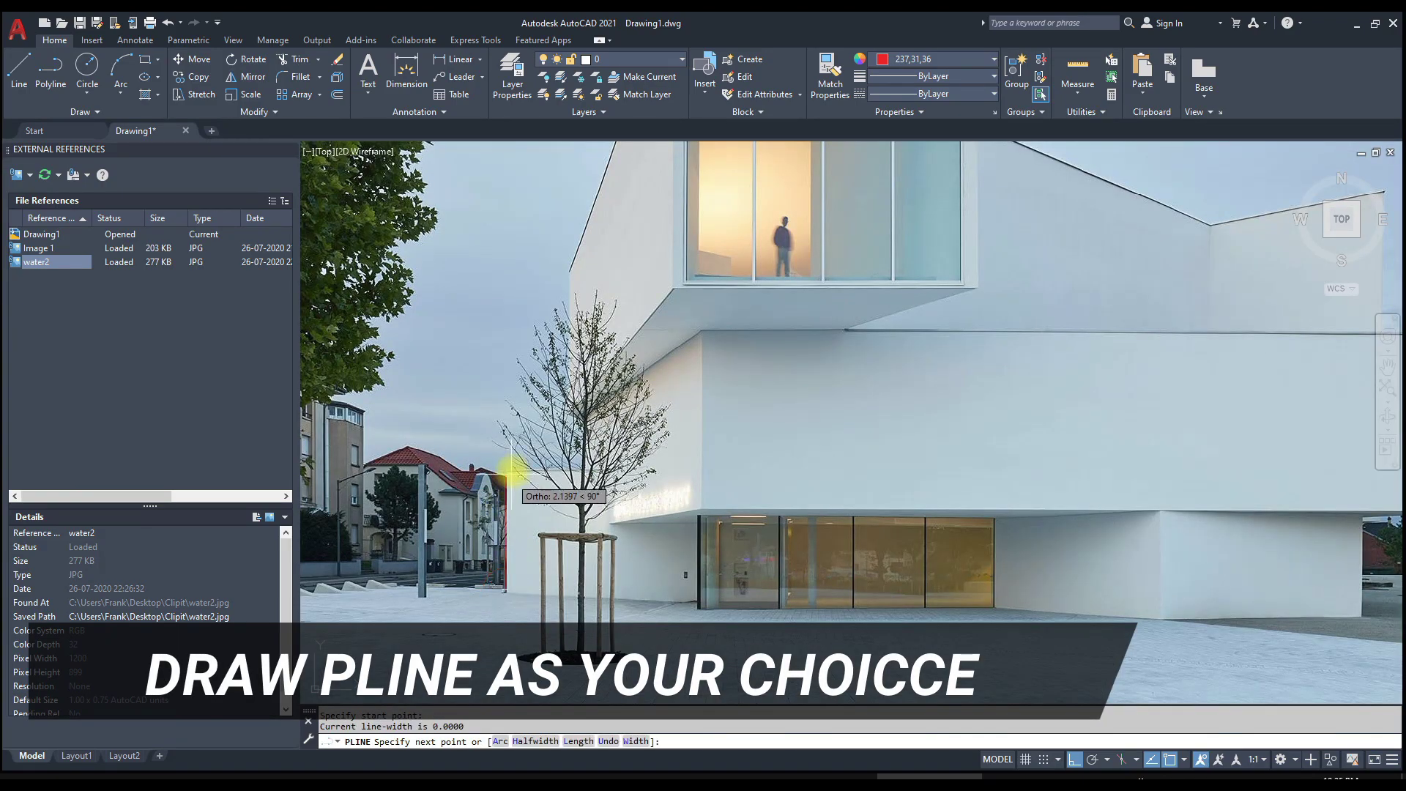
left_click(505, 469)
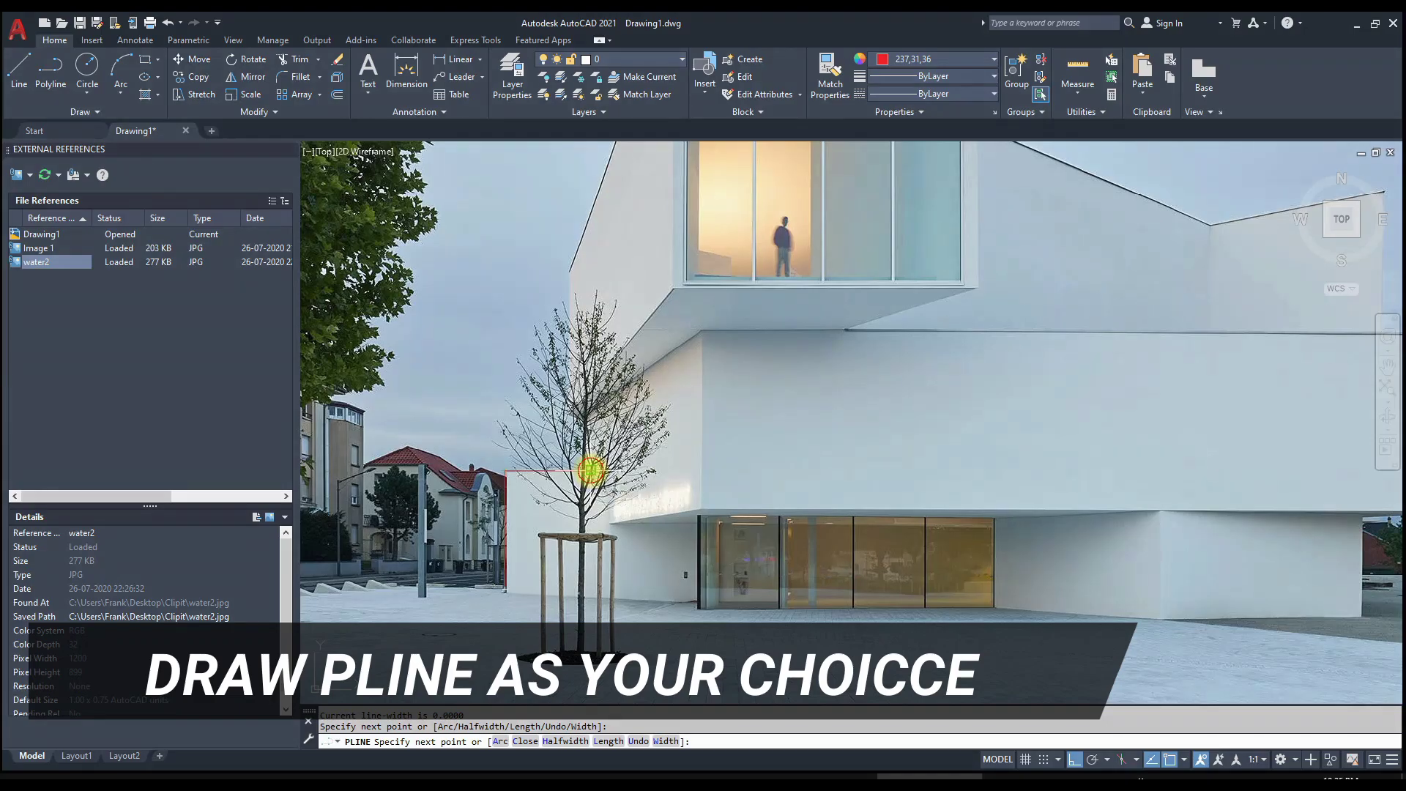
left_click(590, 470)
left_click(586, 267)
middle_click_drag(586, 268, 590, 579)
key("F8")
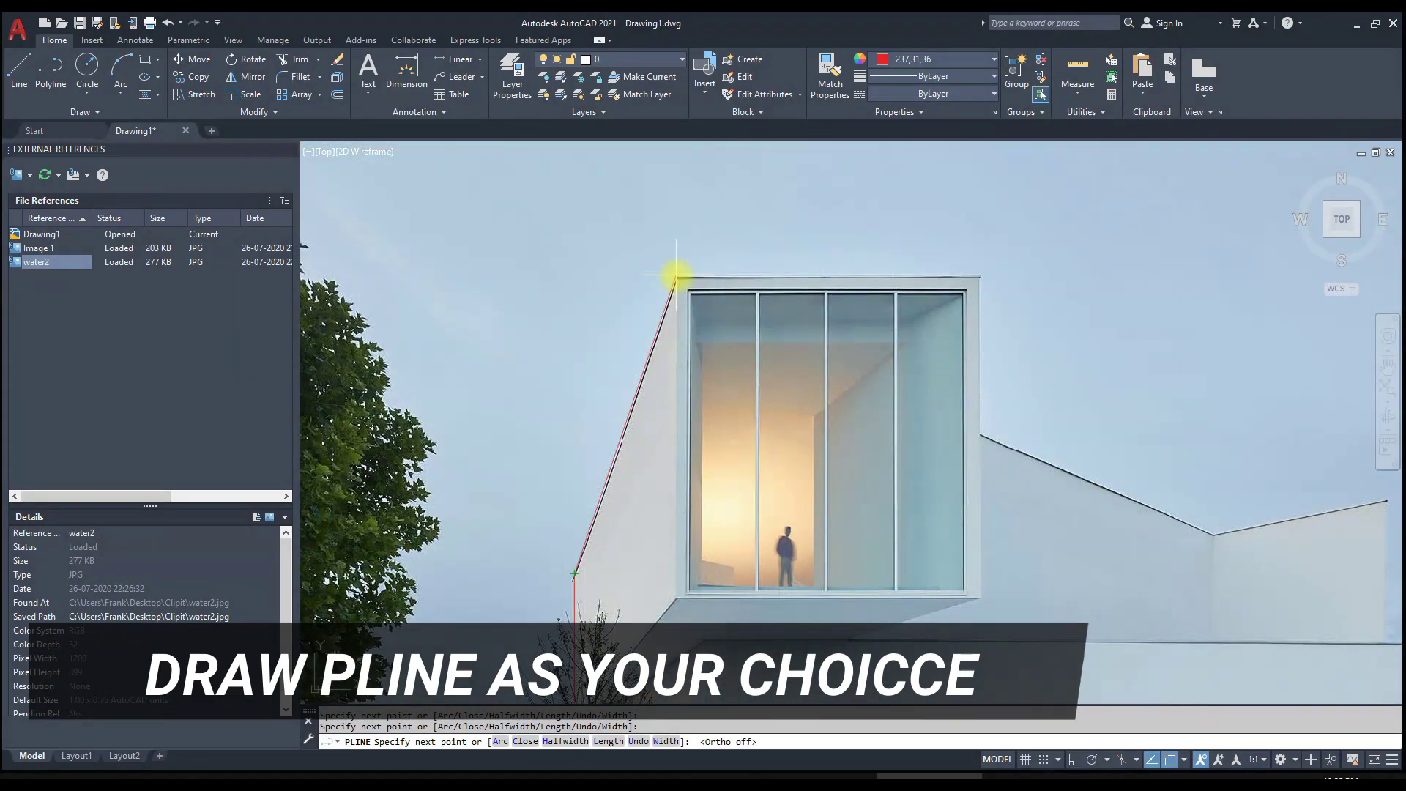
left_click(980, 276)
Trace down the glass box's right side to the ledge and middle band's right end.
middle_click_drag(1002, 392, 549, 315)
key("F8")
left_click(526, 356)
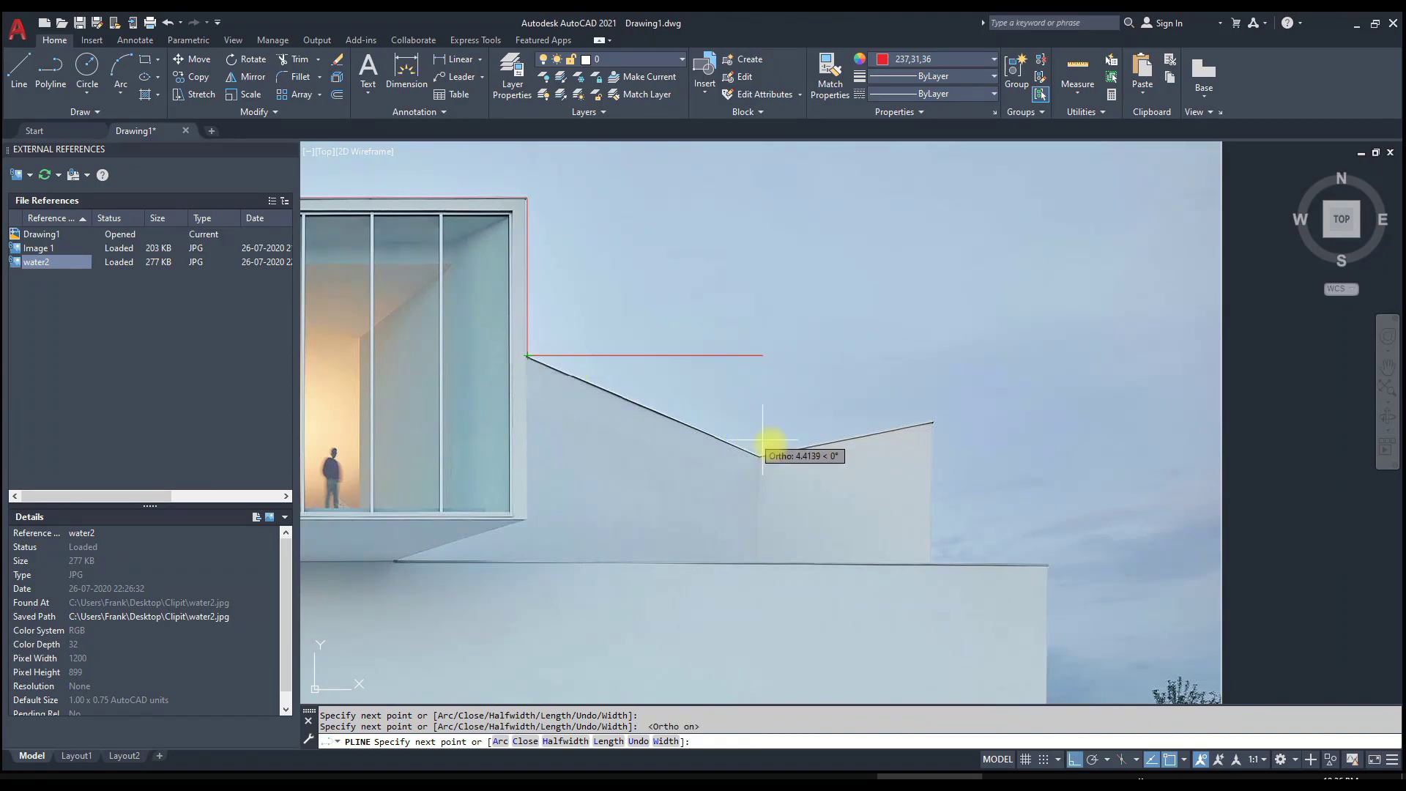
left_click(933, 564)
middle_click_drag(933, 564, 936, 342)
left_click(1053, 343)
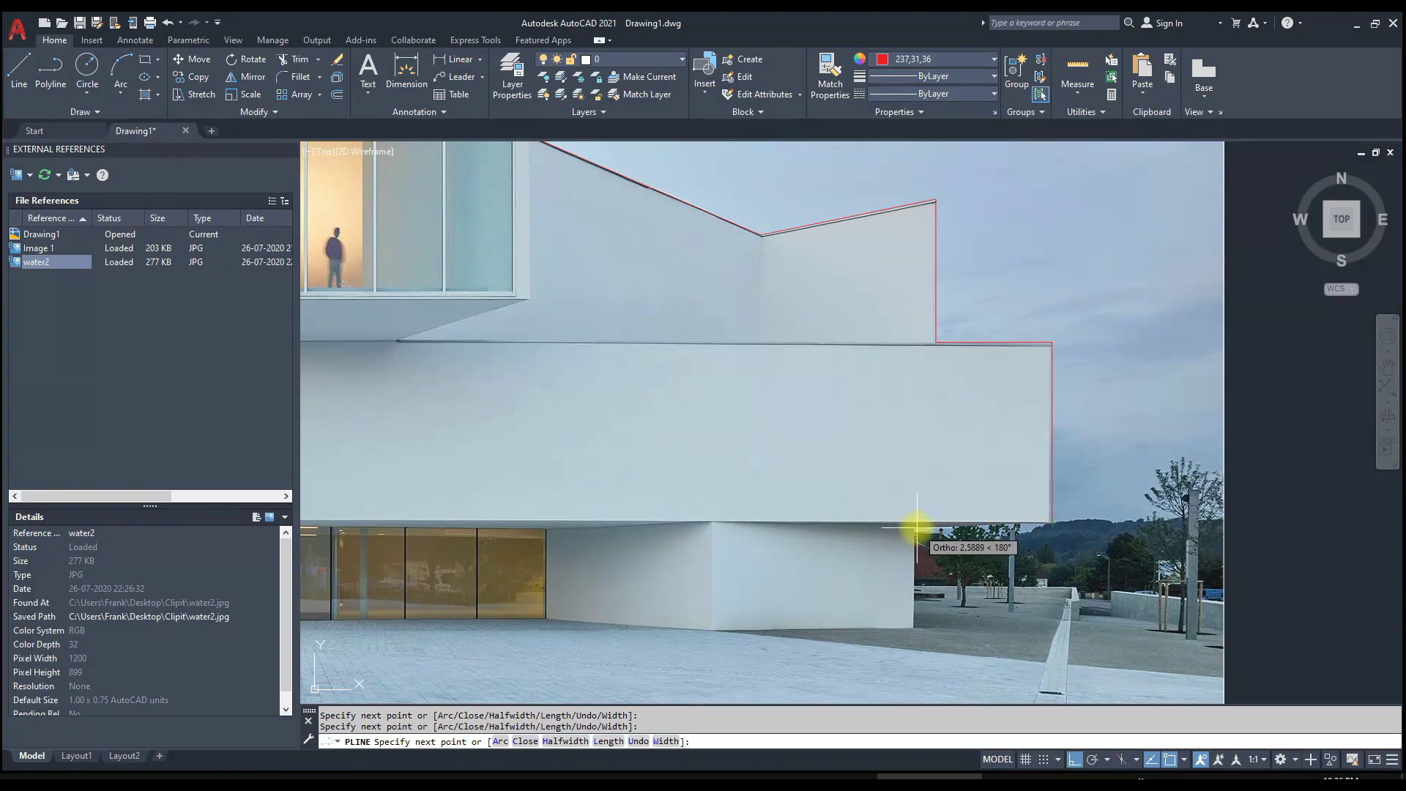
Trace the lower glass front's base corner and finish the outline near the starting point.
scroll(714, 626, "up", 4)
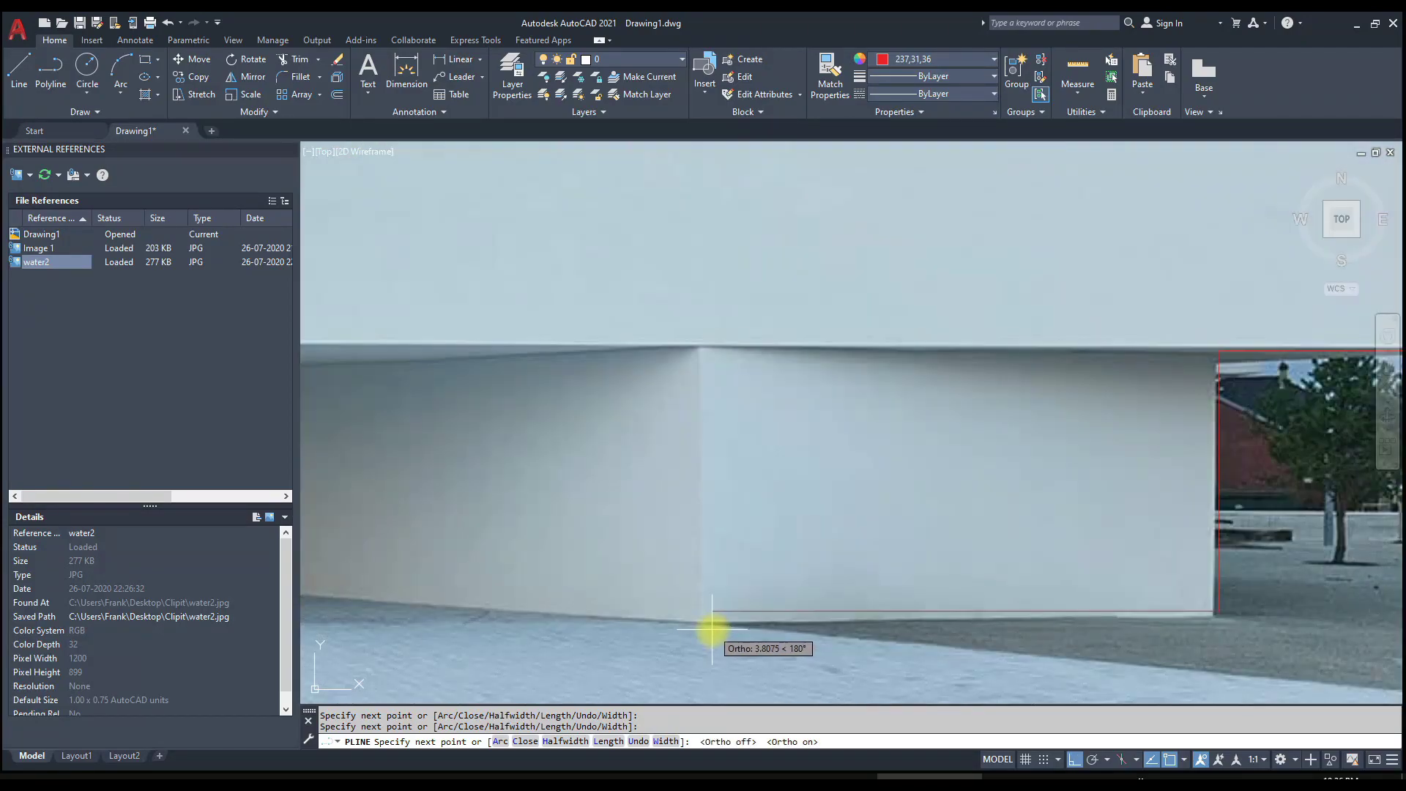
key("F8")
key("F8")
mouse_move(467, 574)
middle_mouse_down()
mouse_move(976, 548)
mouse_move(1024, 476)
middle_mouse_up()
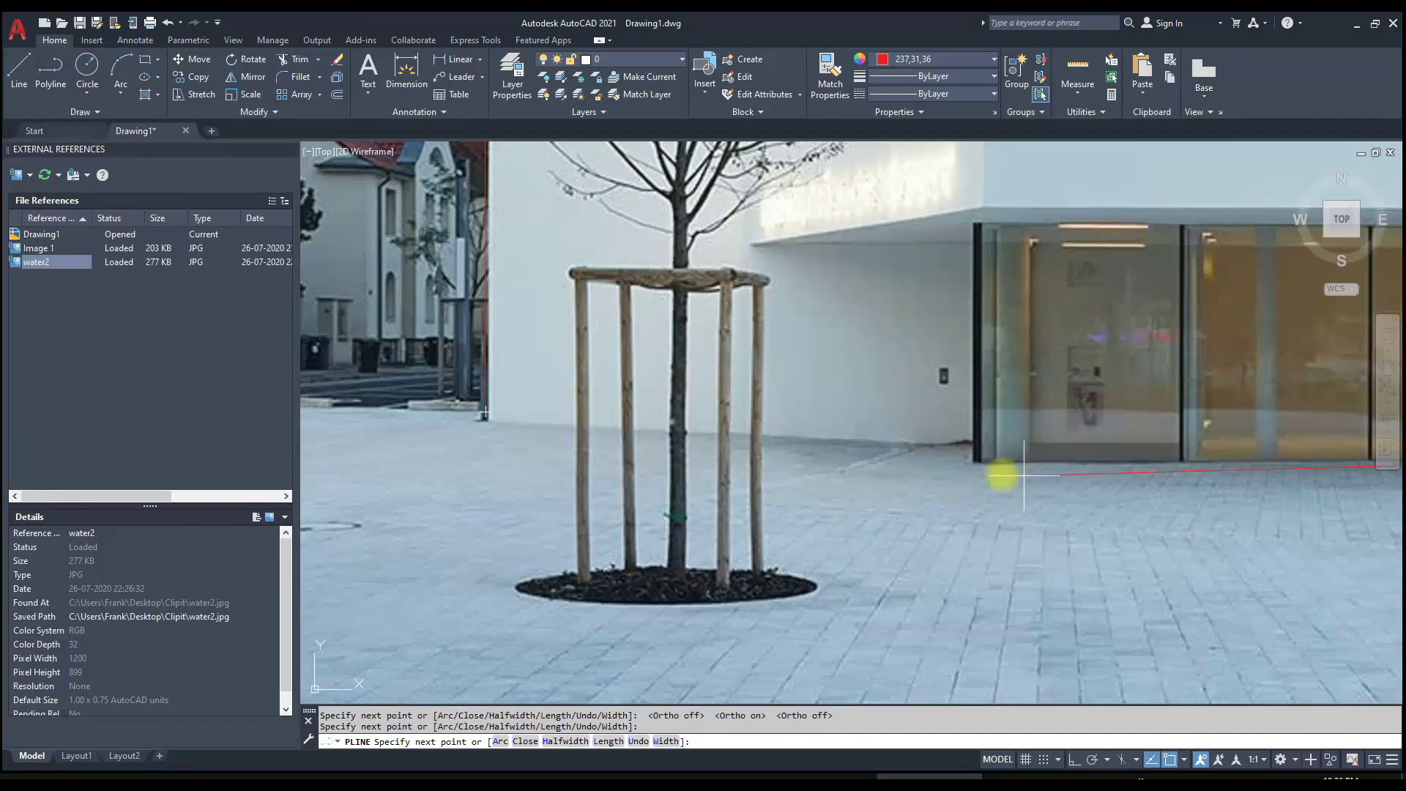
key("F8")
left_click(973, 443)
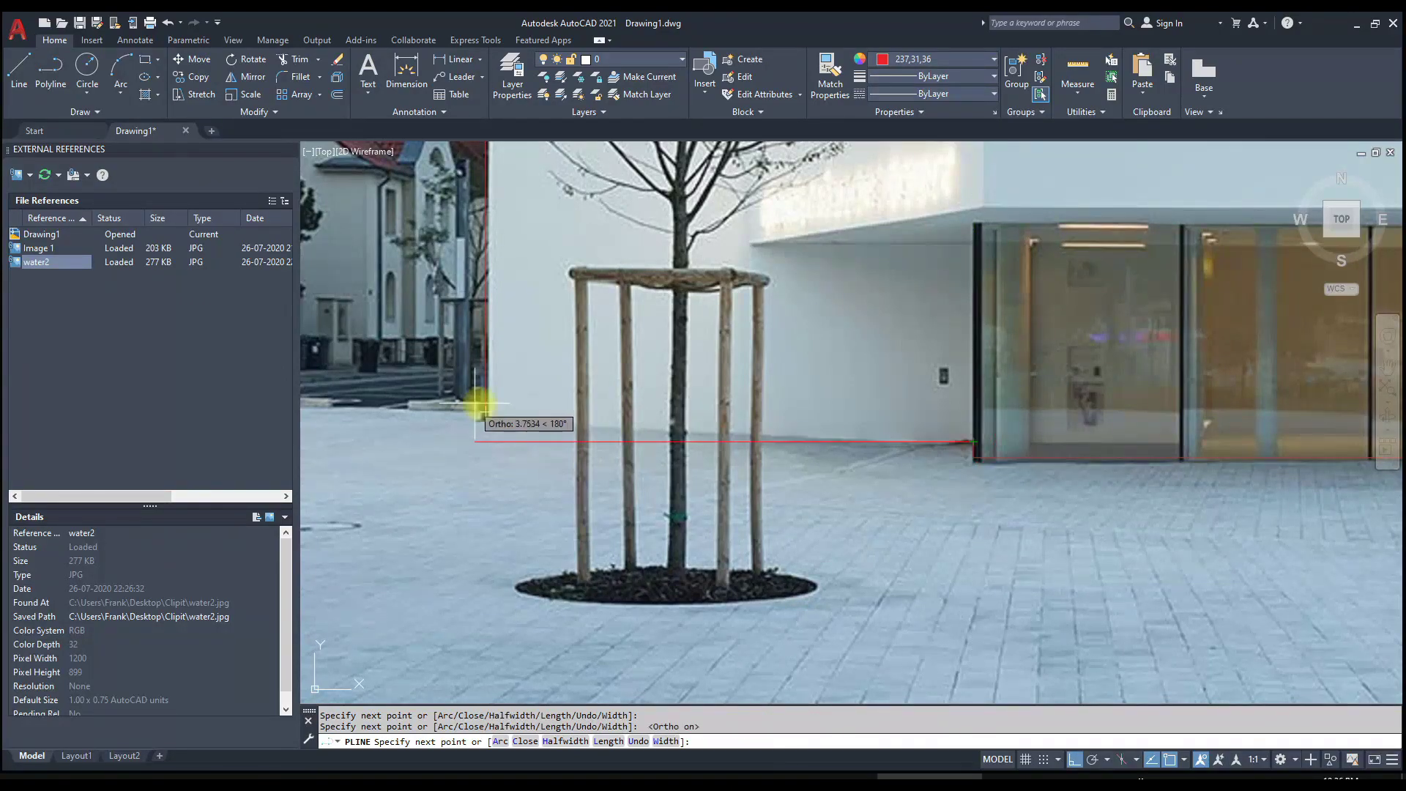
key("F8")
type("c")
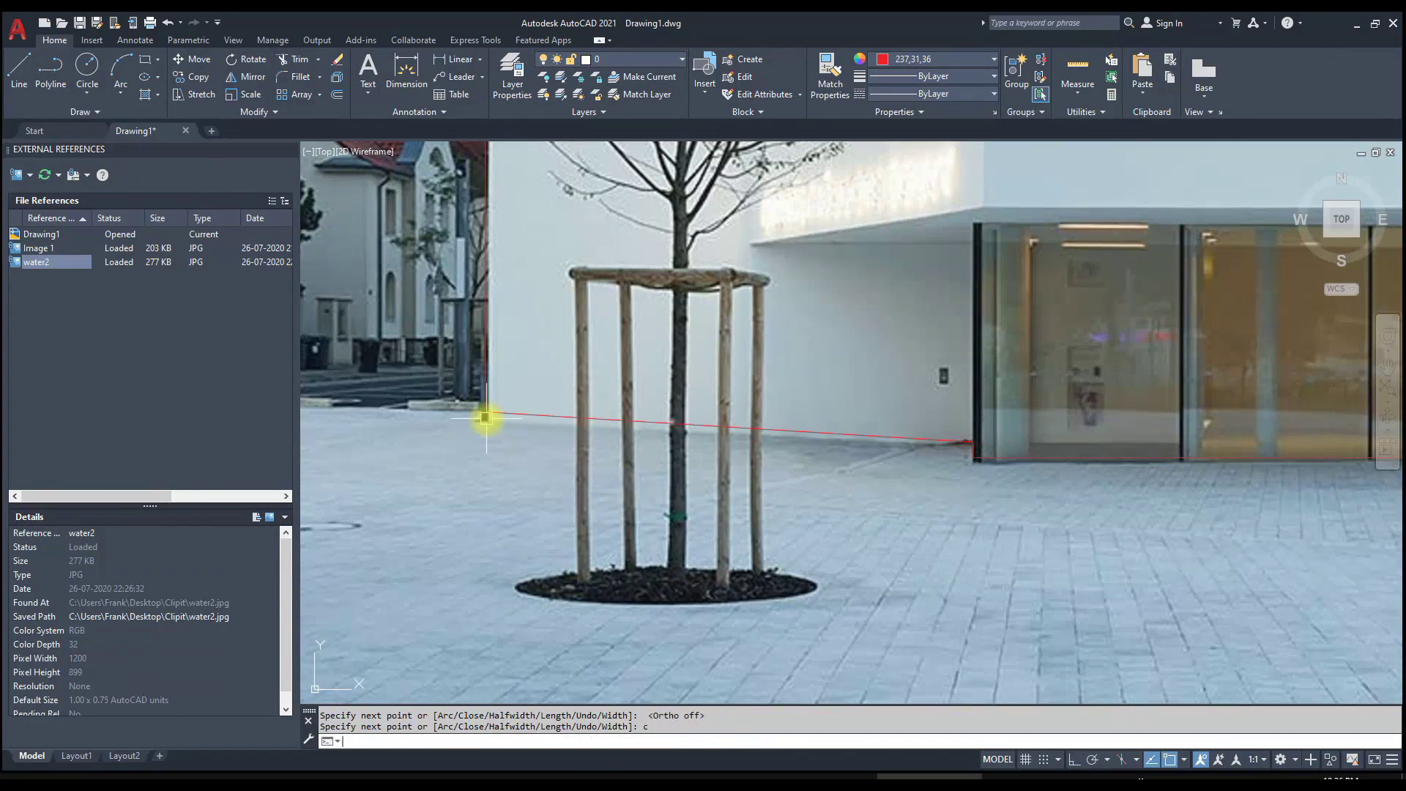
scroll(486, 418, "down", 5)
left_click(913, 276)
key("Escape")
middle_click_drag(1034, 290, 855, 371)
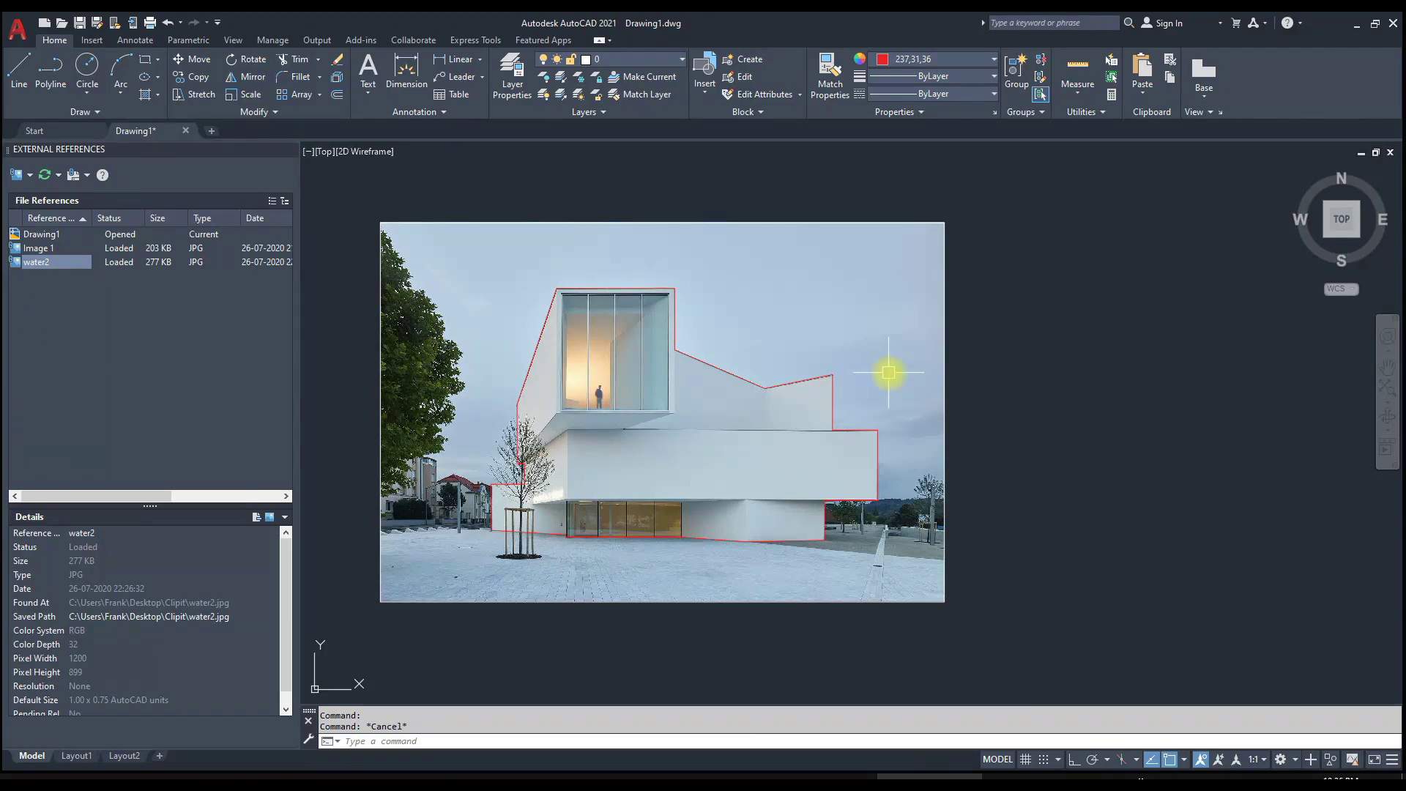
Clip Image 1 to the red traced building outline with CLIPIT, accepting the default error distance.
left_click(290, 148)
type("CLIPit")
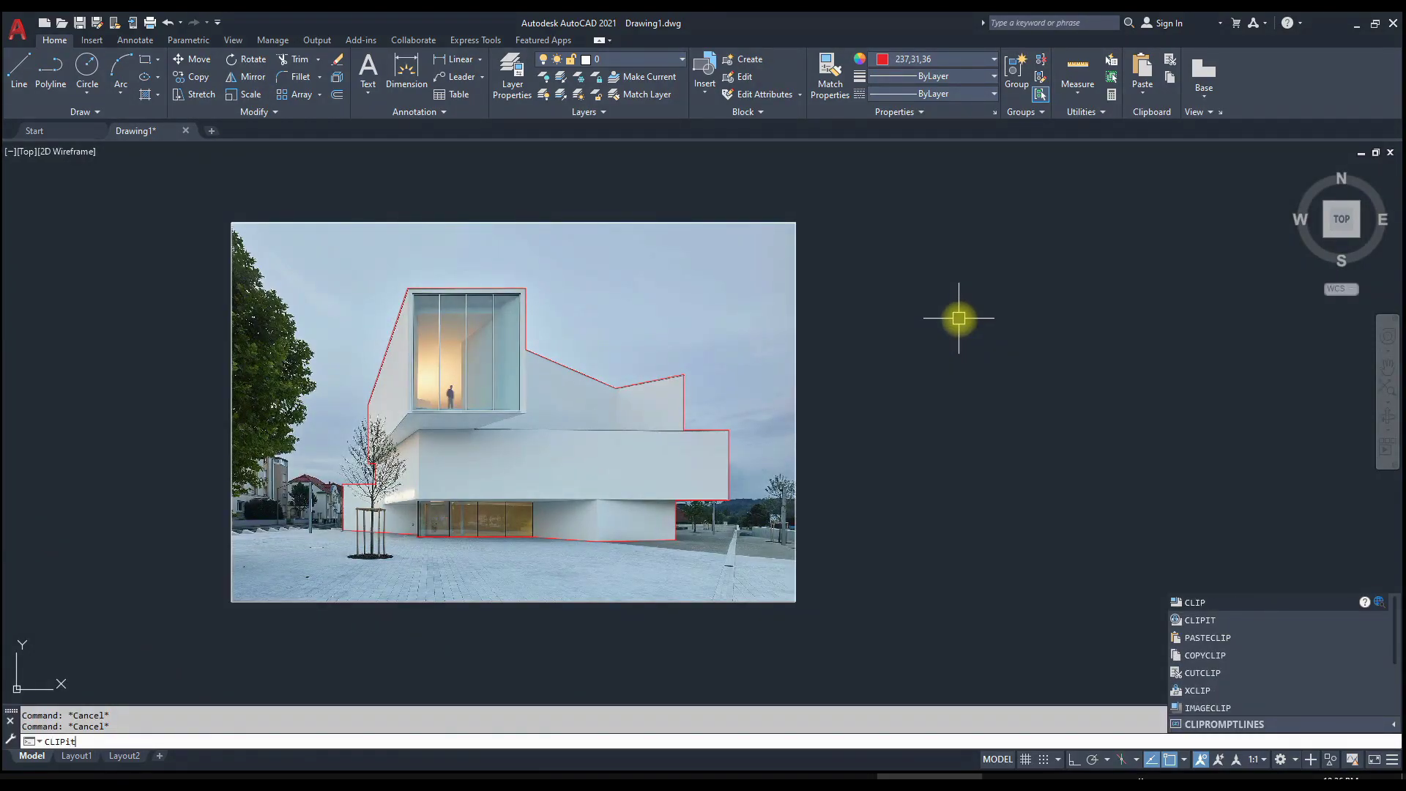
key("Return")
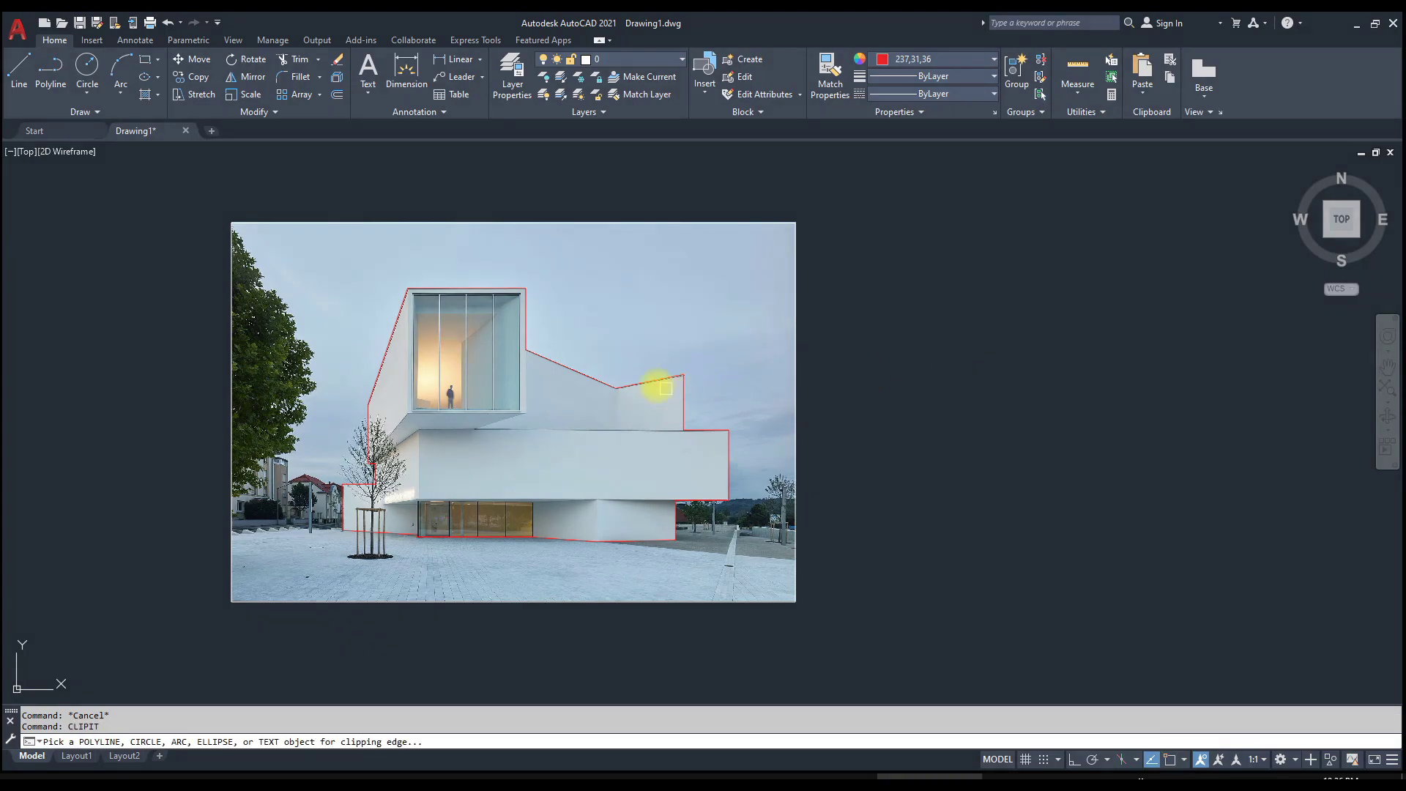
left_click(642, 379)
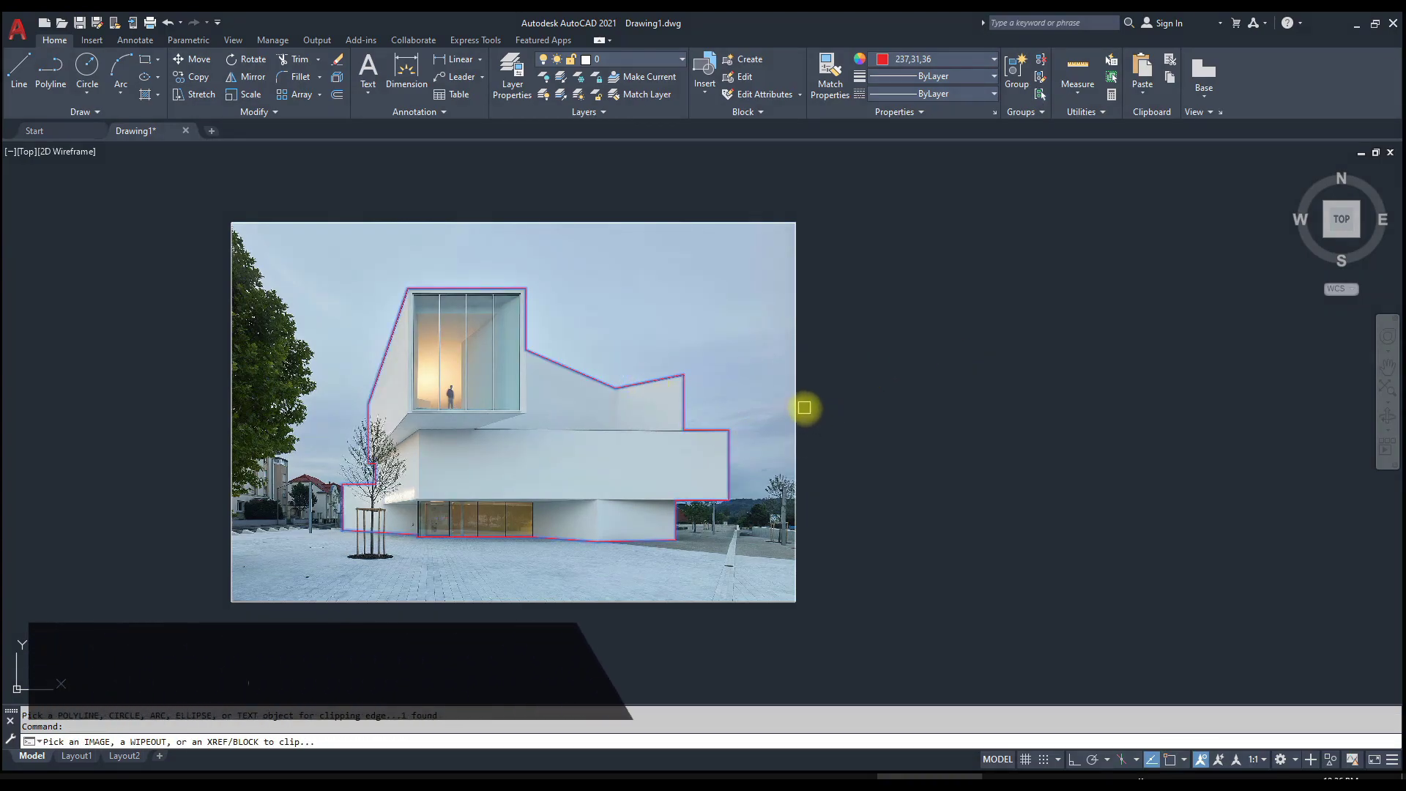
left_click(794, 414)
key("Return")
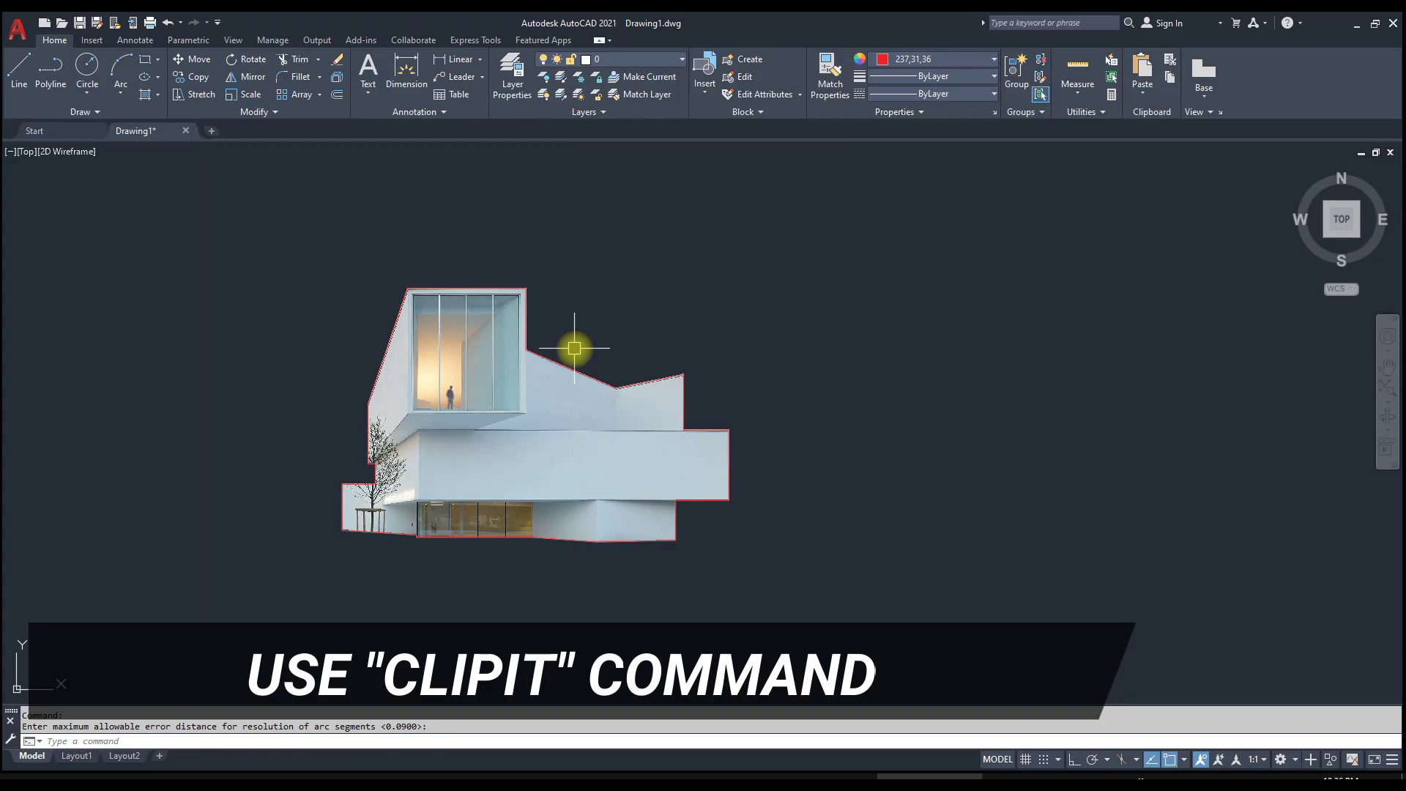
Zoom in and window-select the clipped building photo, then clear the selection.
key("Escape")
scroll(505, 431, "up", 2)
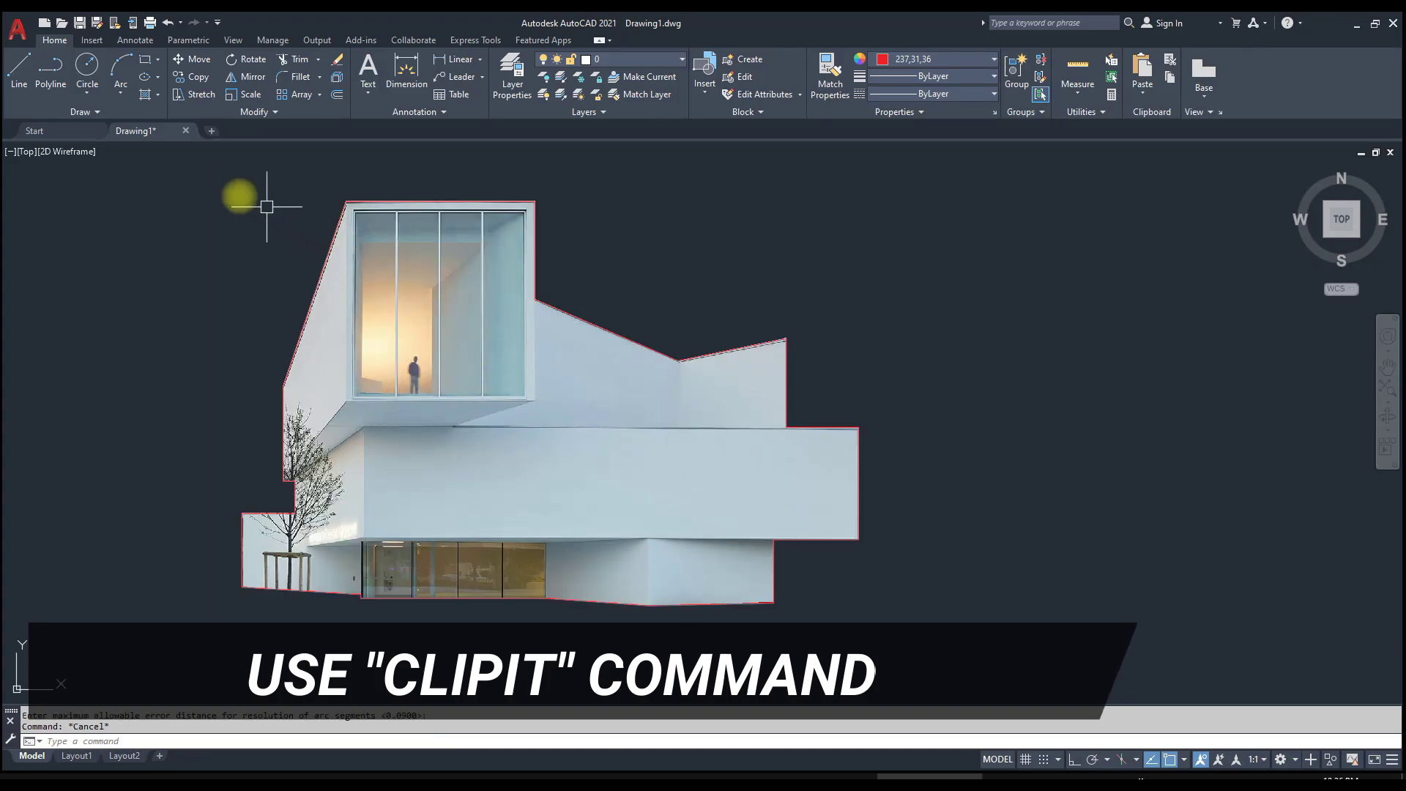
left_click(177, 168)
left_click(1024, 666)
key("Escape")
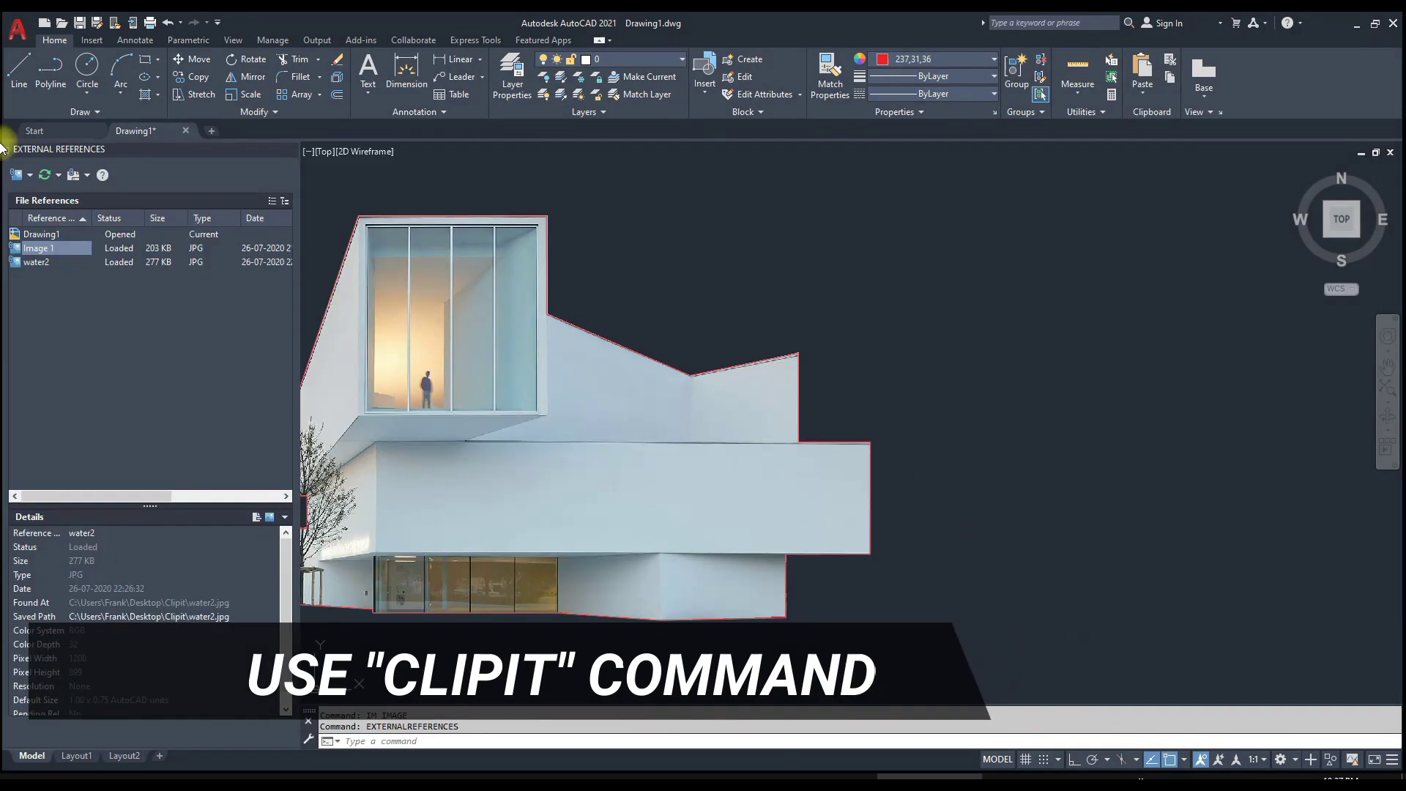
Attach Image 2 from the Clipit folder, placing and sizing it on screen.
left_click(29, 175)
left_click(55, 206)
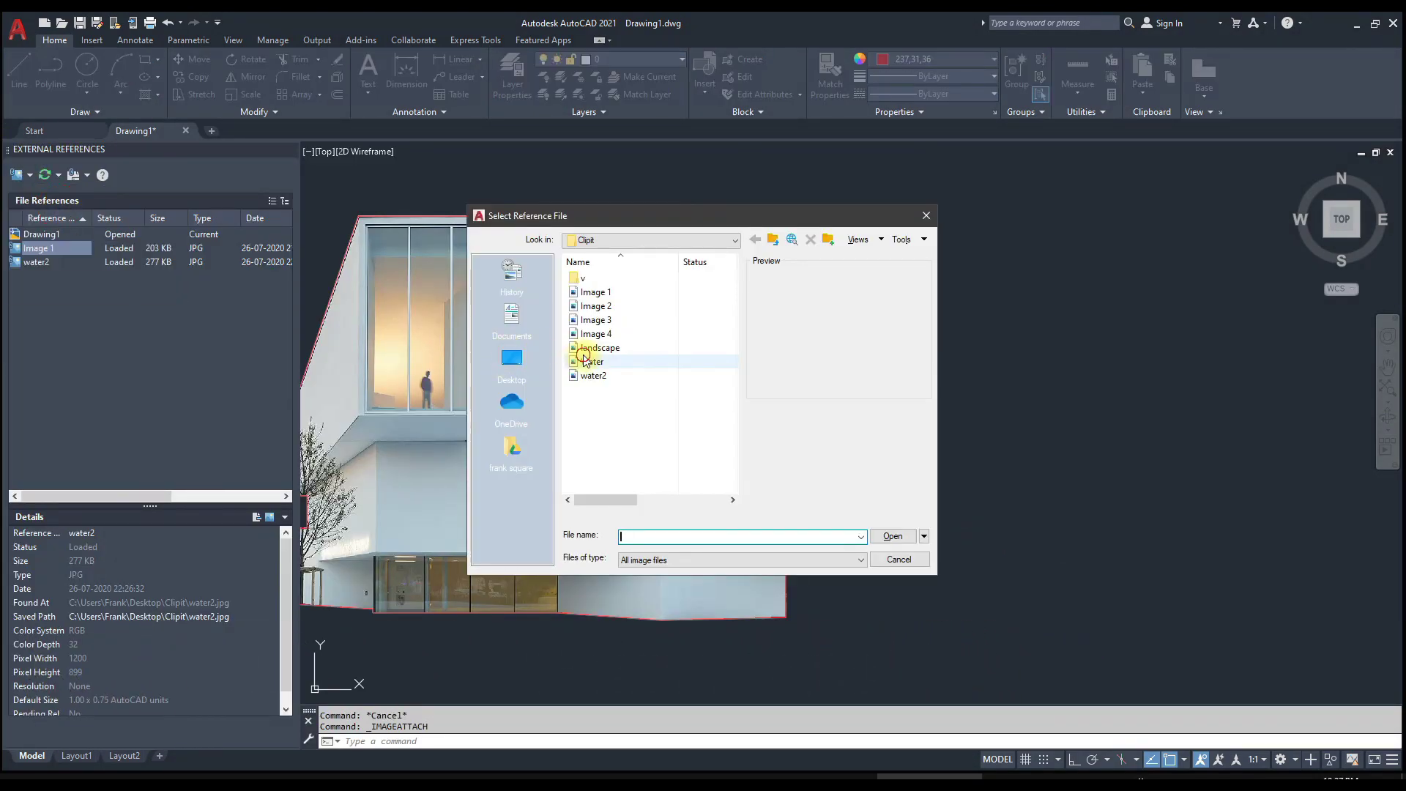
left_click(585, 359)
left_click(590, 291)
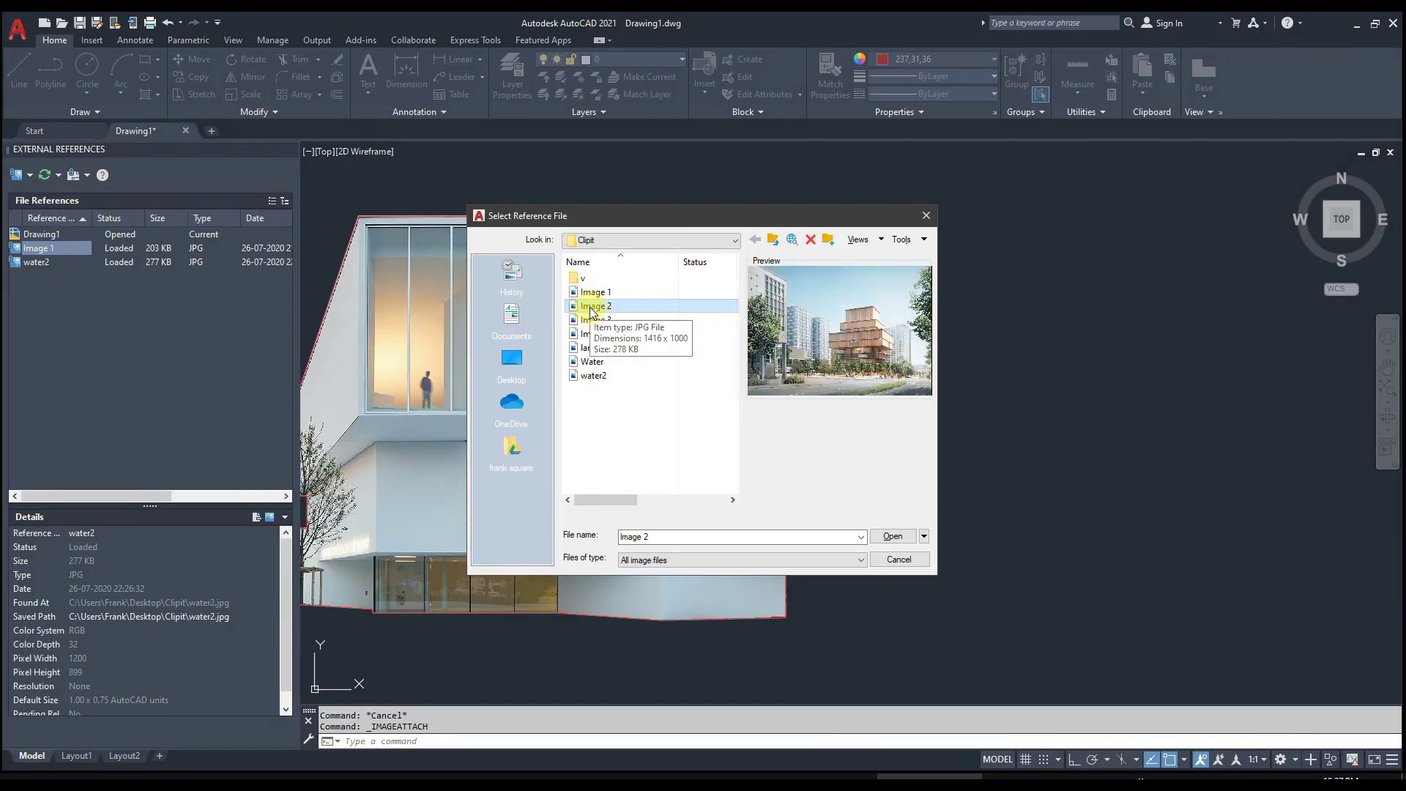
double_click(591, 306)
left_click(722, 502)
left_click(886, 555)
Move the clipped building and its outline beside the street photo.
left_click(957, 564)
left_click(899, 558)
left_click(621, 412)
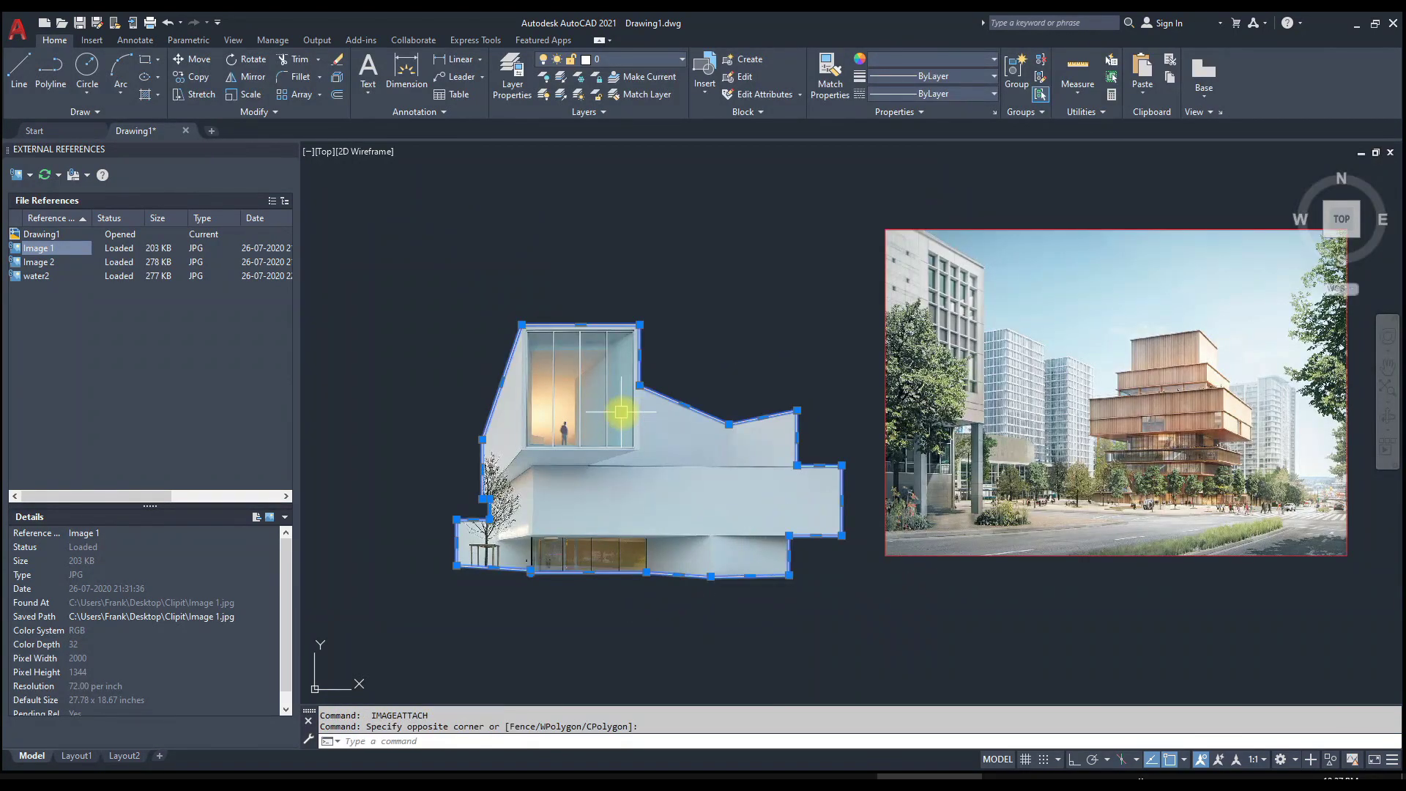
type("m")
key("Return")
left_click(530, 571)
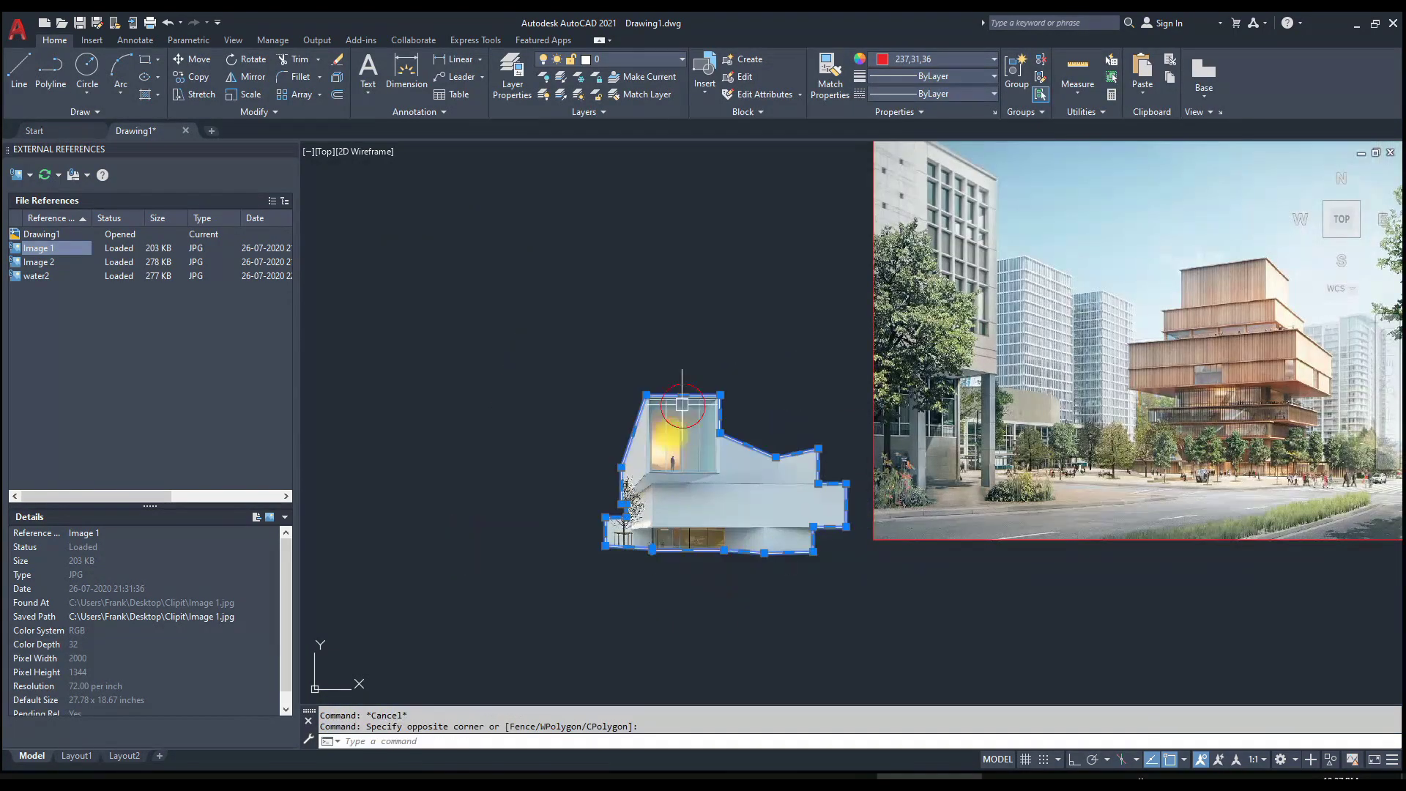
left_click(1037, 526)
Shift the street photo so the clipped building sits on its lower-left corner.
left_click(872, 245)
key("Escape")
left_click(1067, 574)
type("m")
key("Return")
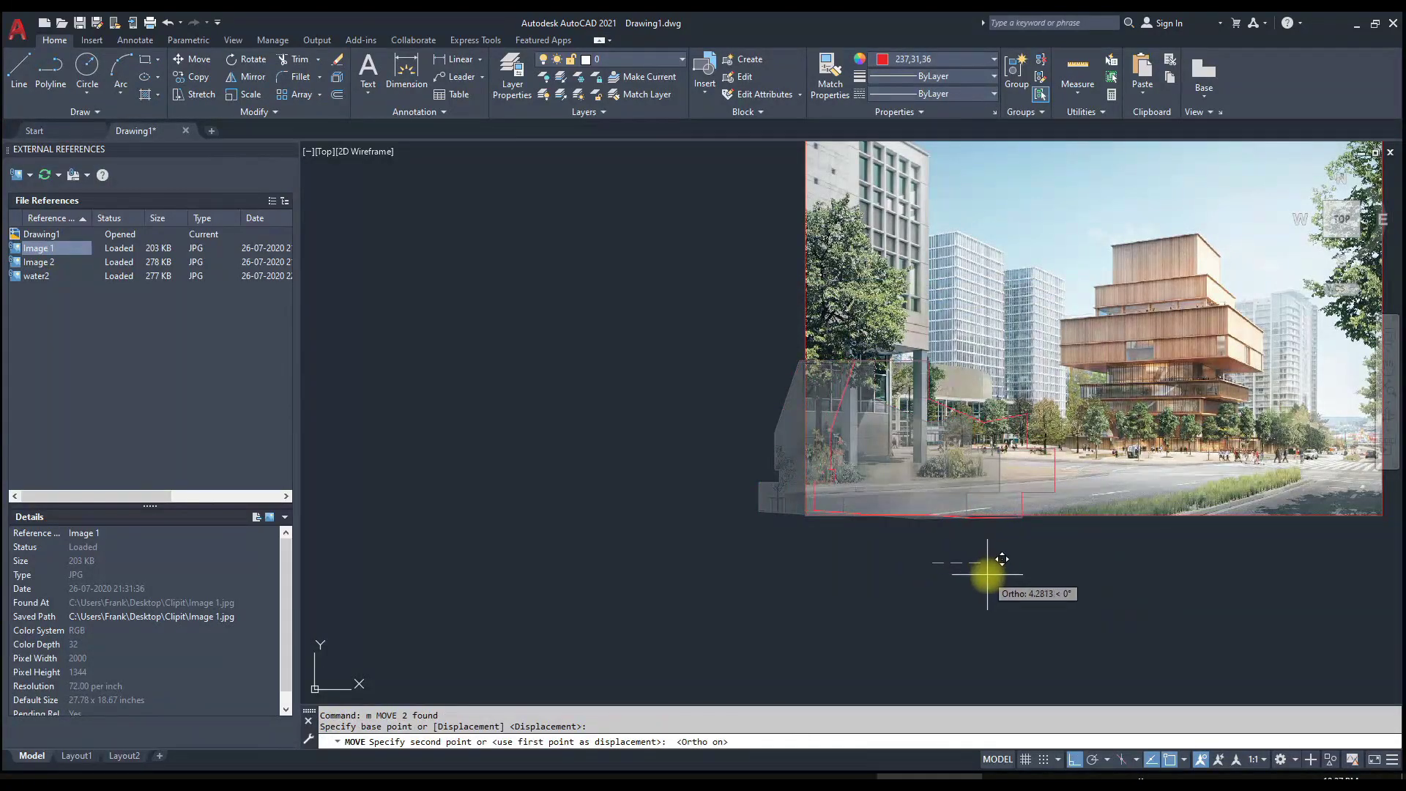
left_click(778, 569)
Regenerate the display and centre the composite photo in view.
left_click(722, 480)
key("Escape")
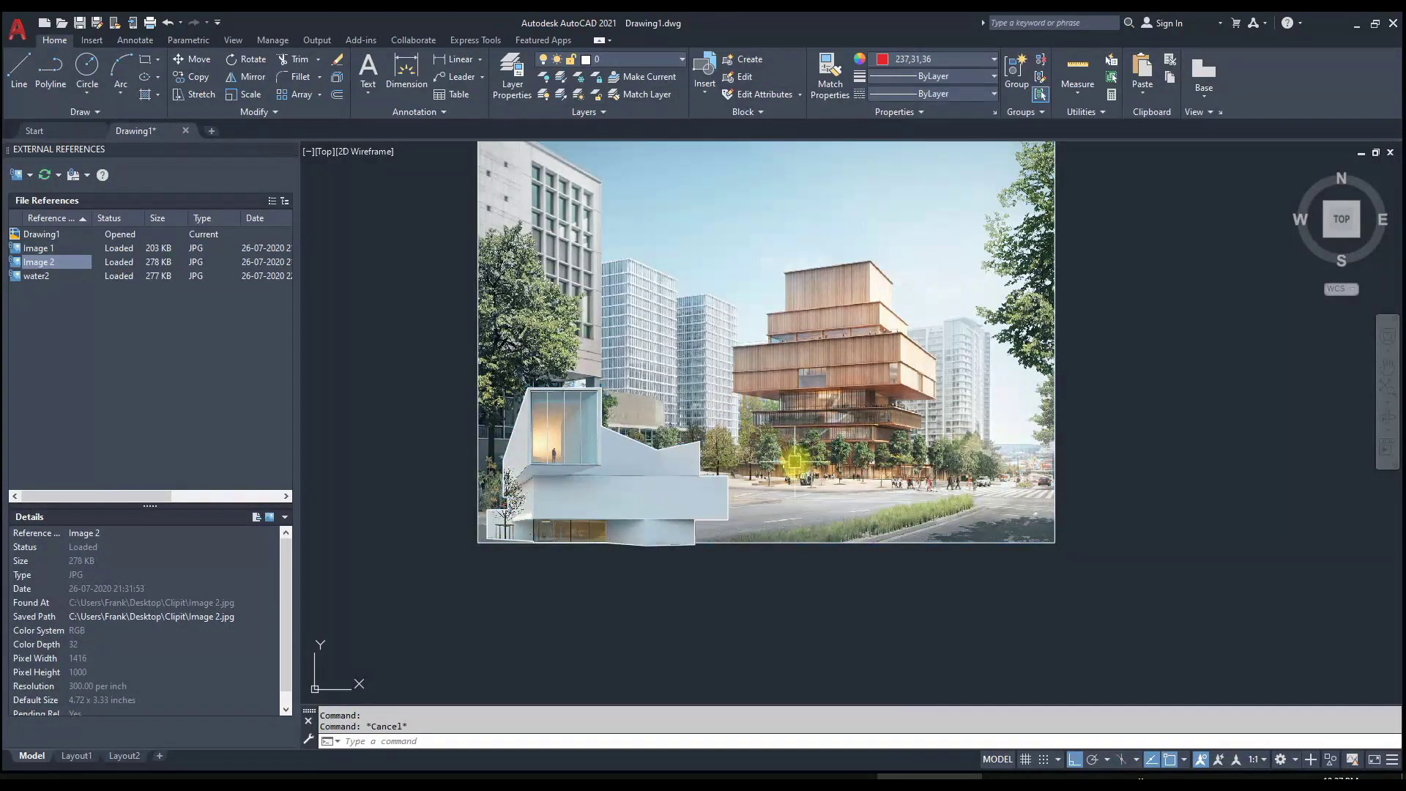
type("r")
key("Return")
mouse_move(821, 460)
middle_mouse_down()
mouse_move(780, 585)
mouse_move(806, 471)
middle_mouse_up()
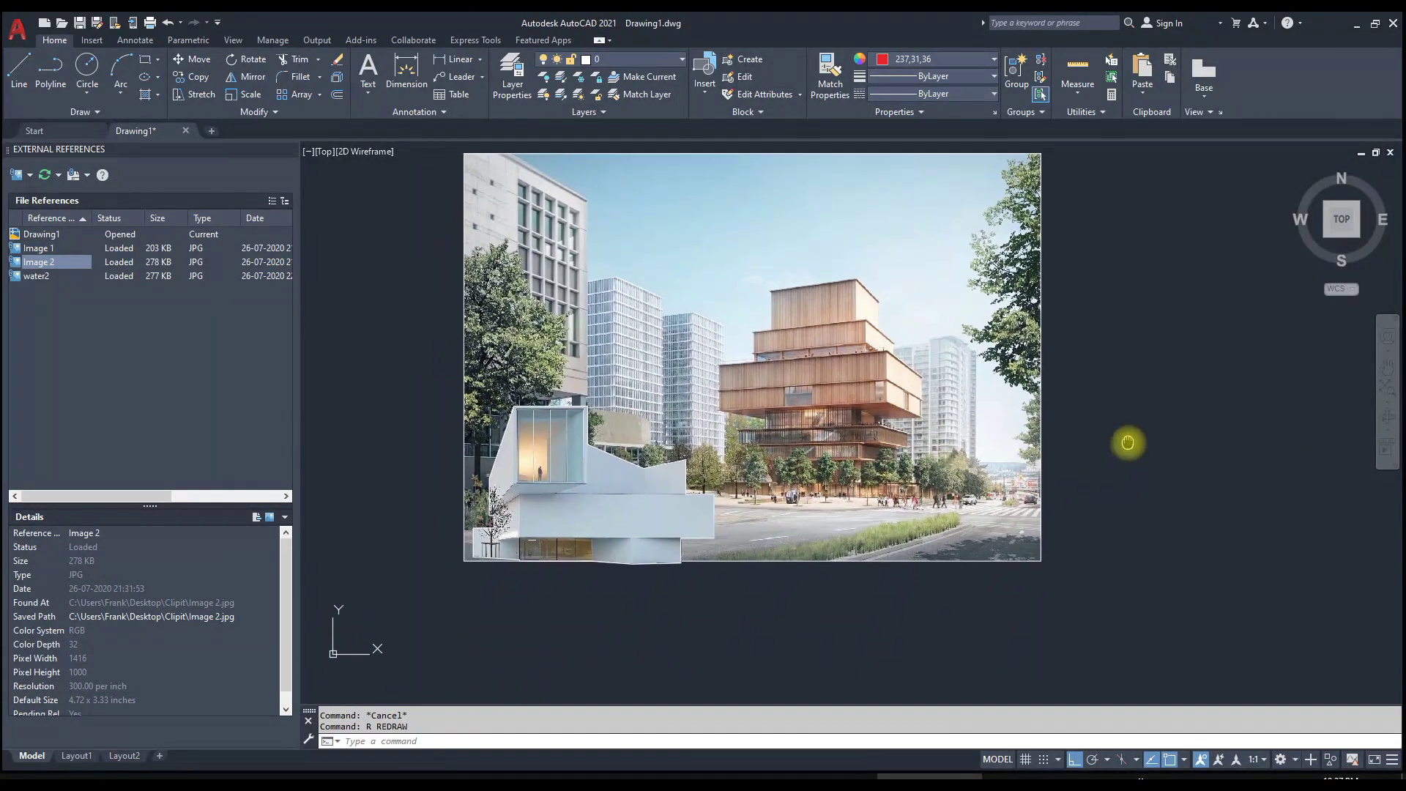
key("Escape")
Draw an ellipse around the wooden tower in the street photo.
type("l")
key("Return")
left_click(824, 281)
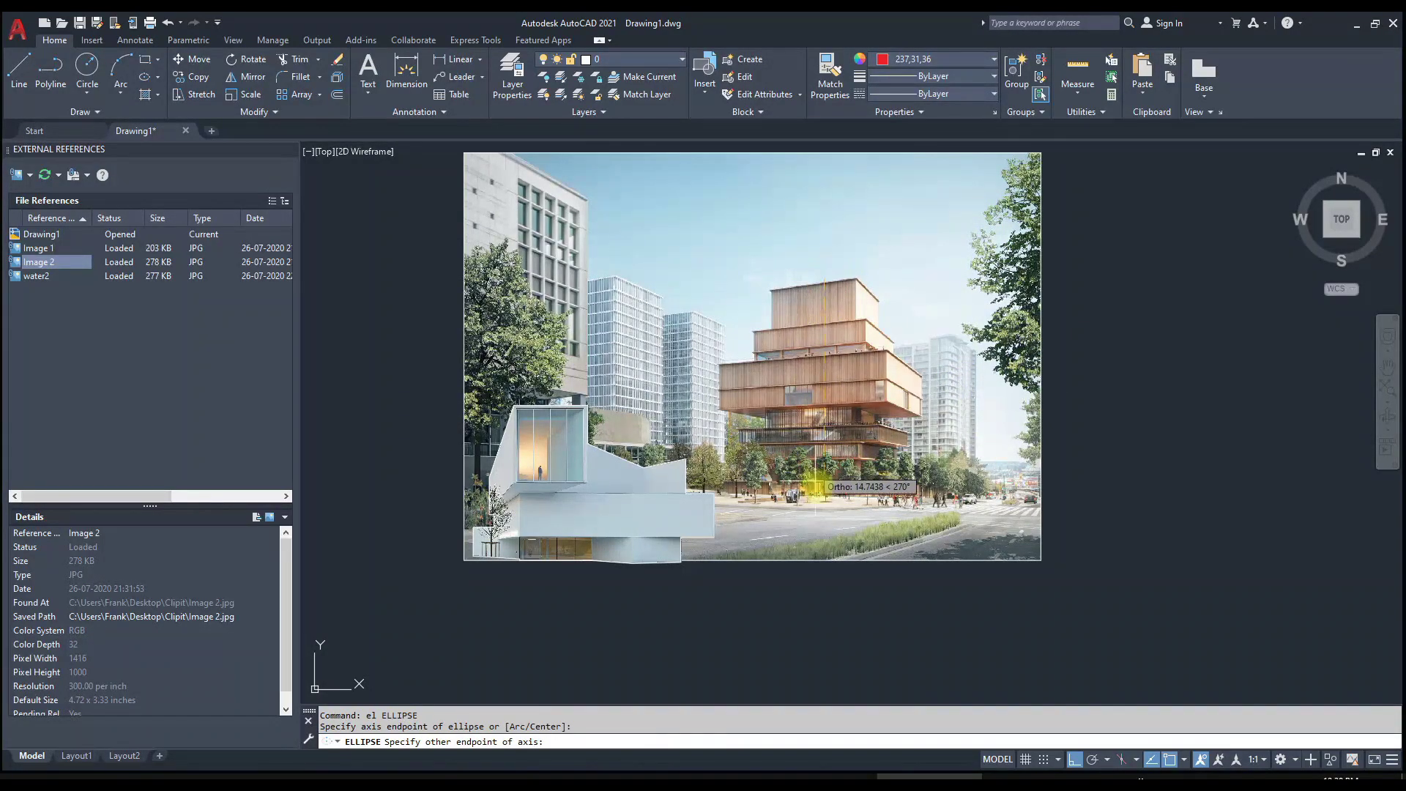
left_click(823, 500)
Clip Image 2 to the ellipse with CLIPIT.
type("pit")
key("Return")
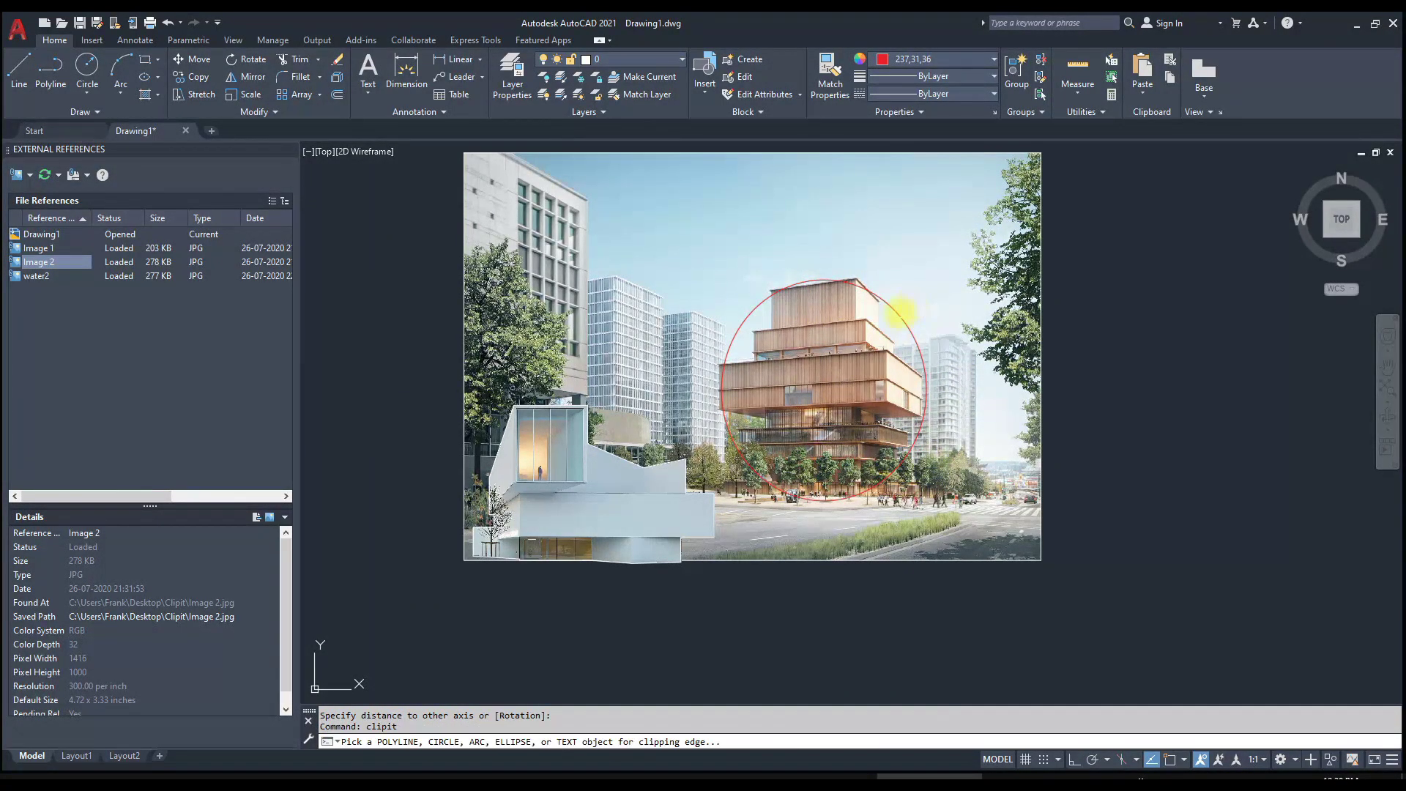
left_click(894, 314)
left_click(856, 560)
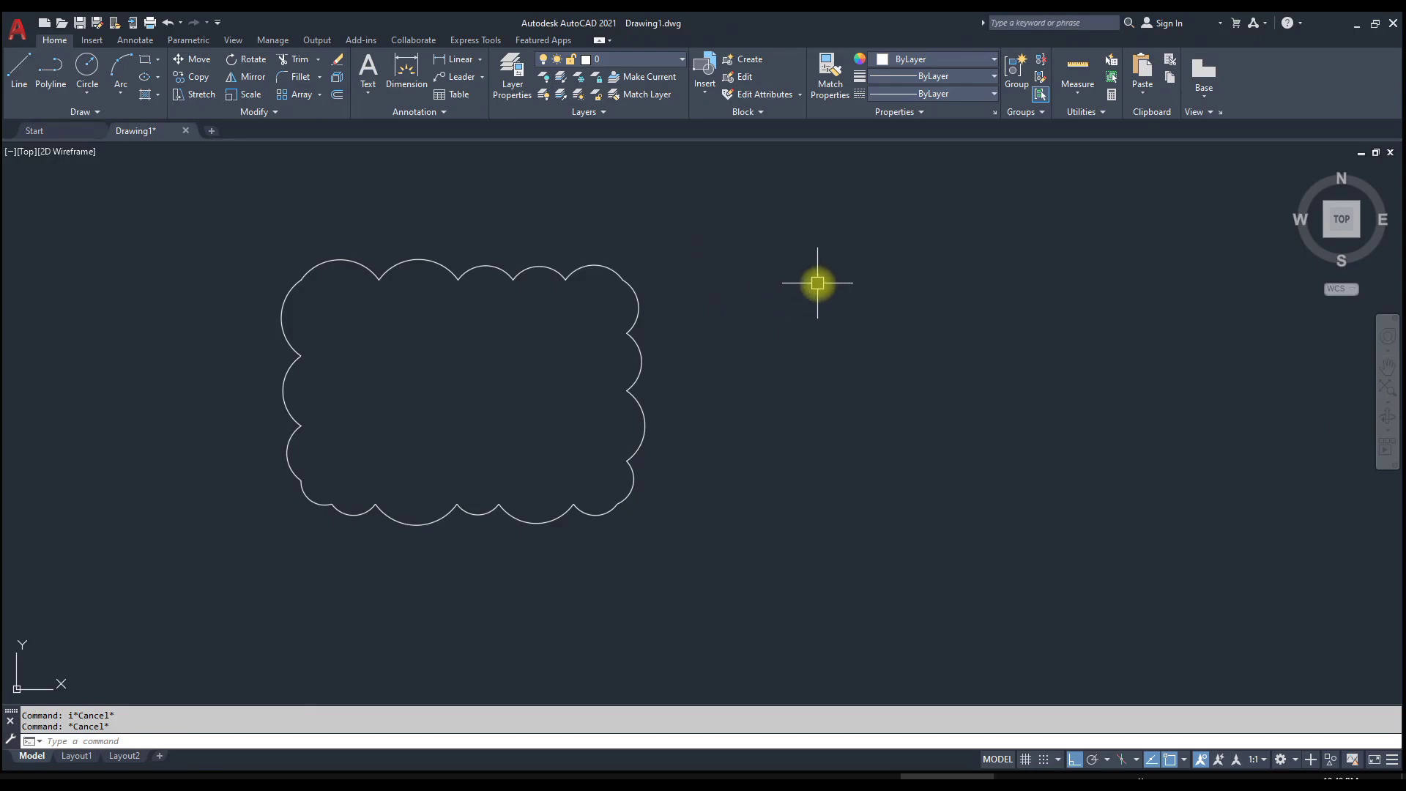
Attach Image 4 from the Clipit folder through the External References palette.
type("m")
key("Return")
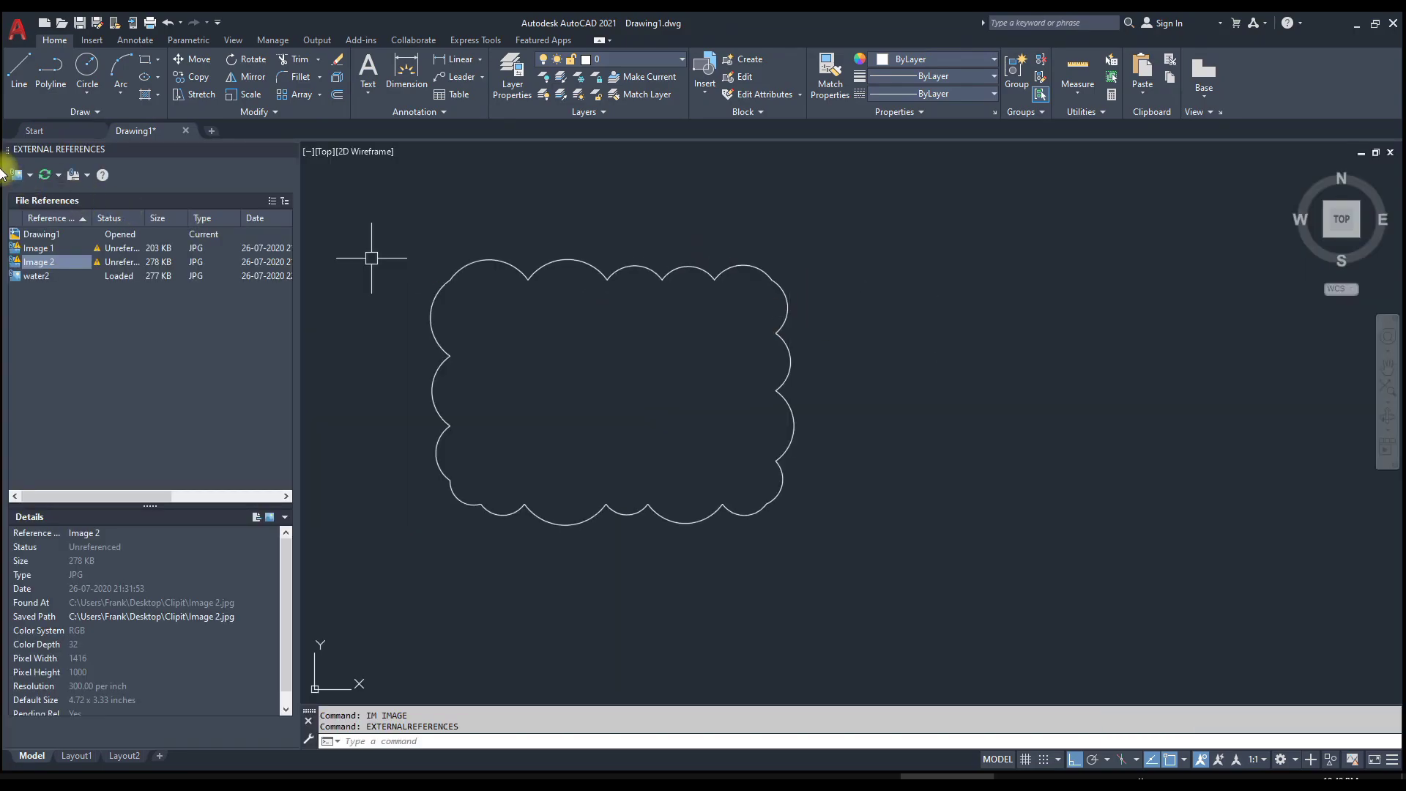
left_click(27, 176)
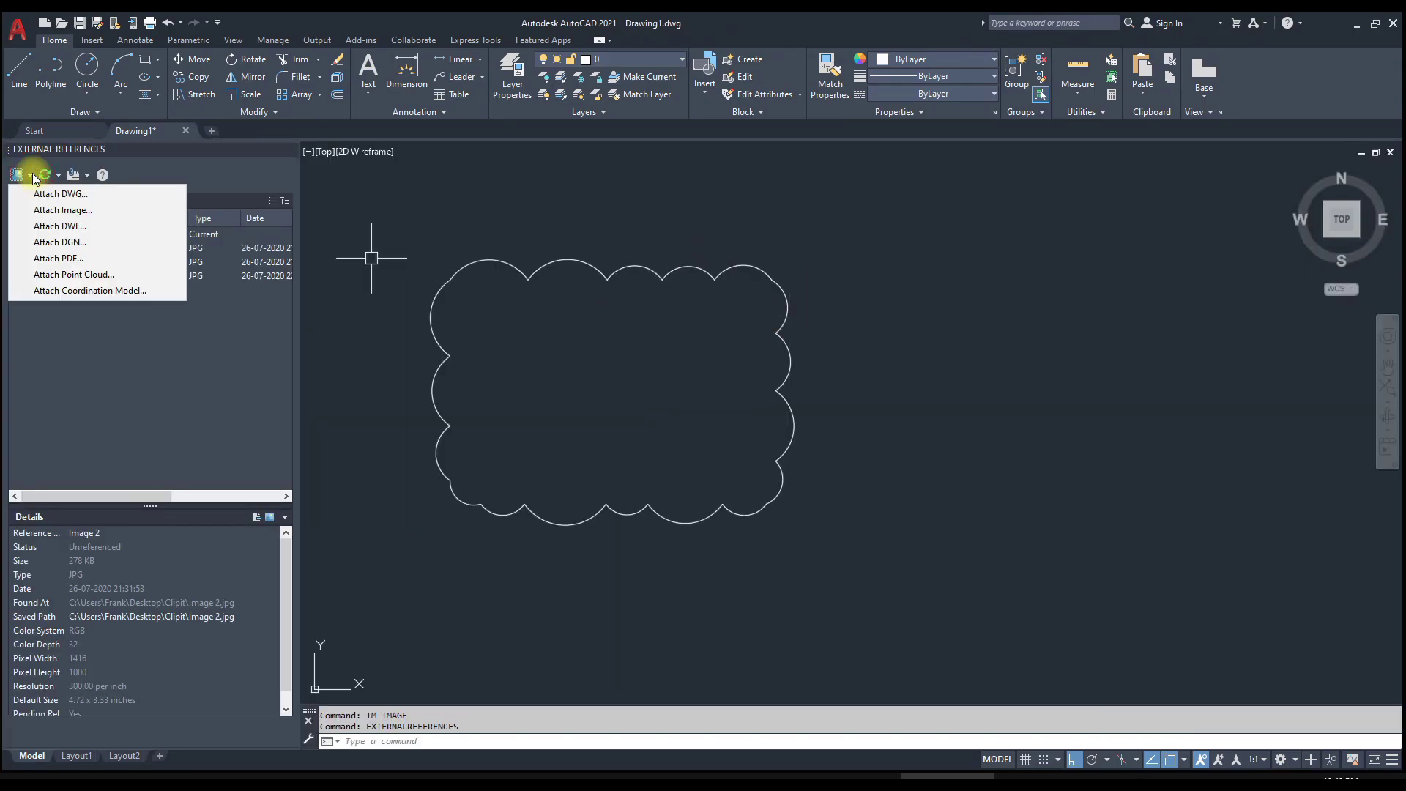
left_click(52, 213)
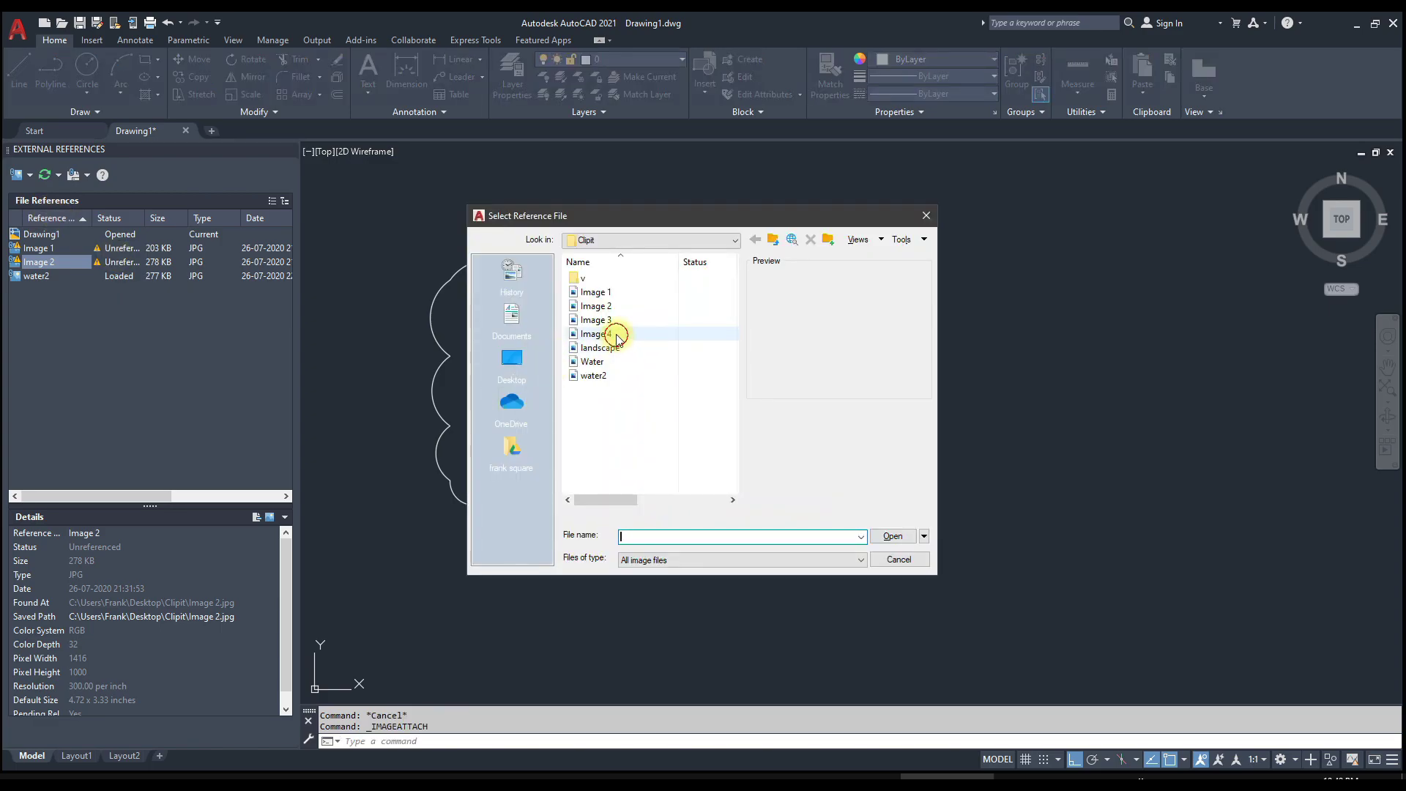
left_click(617, 334)
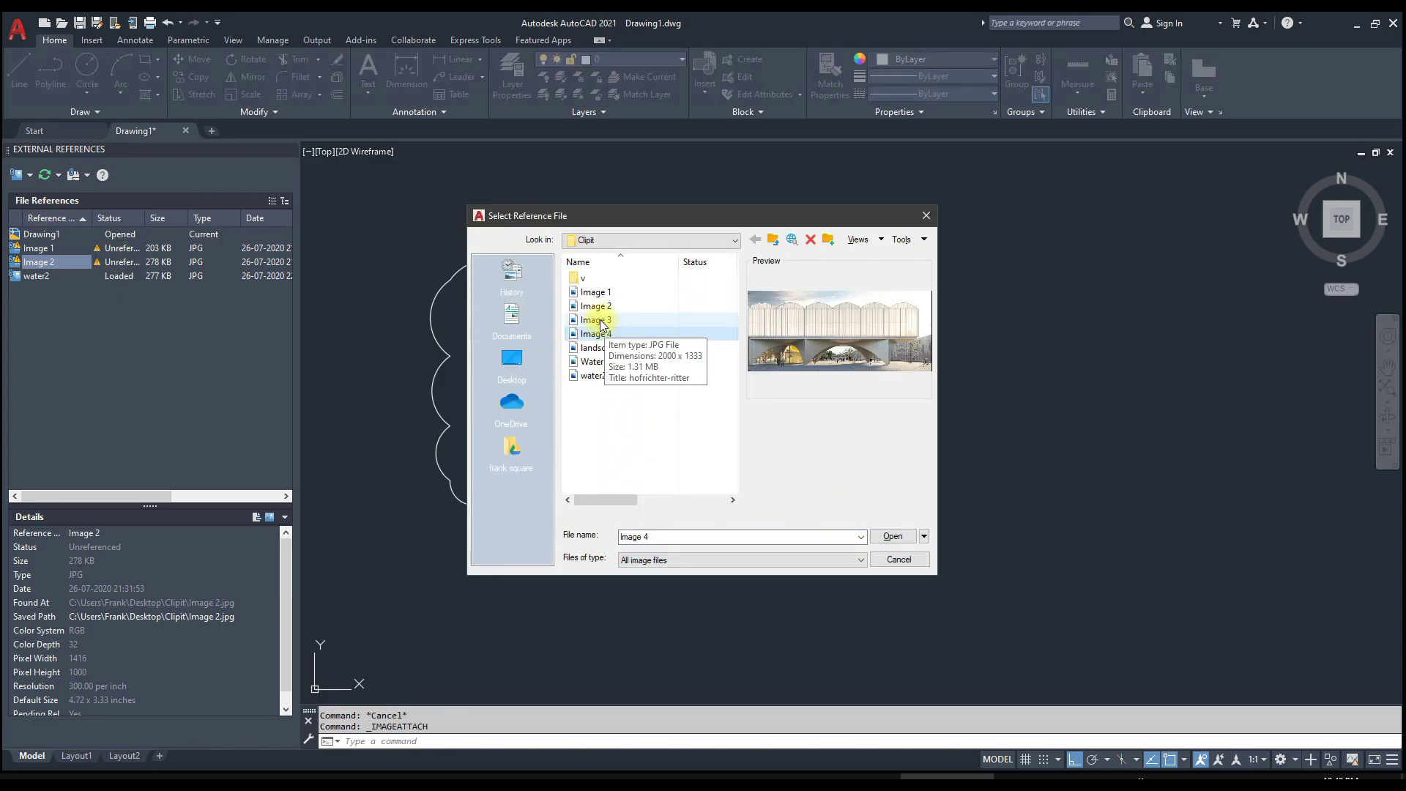
left_click(891, 537)
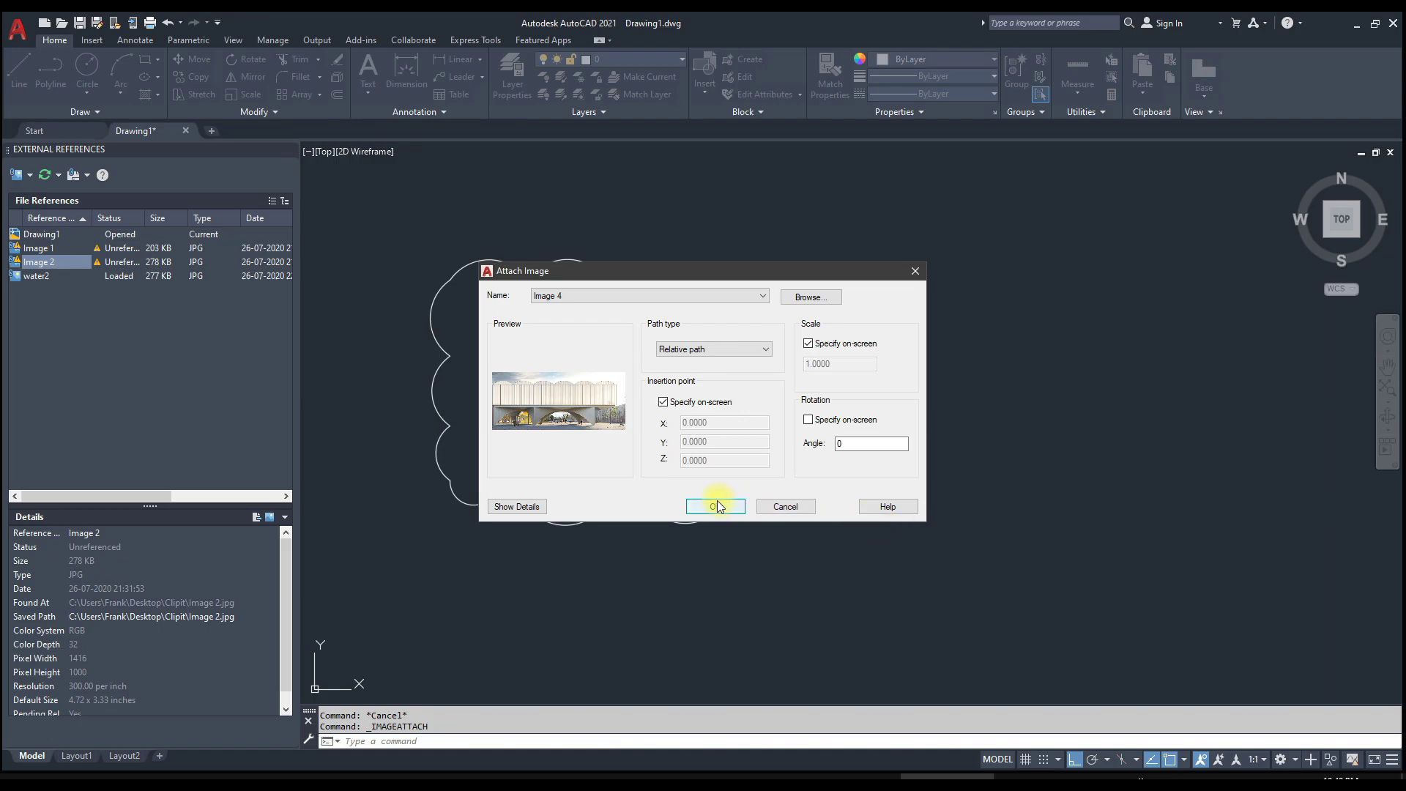
left_click(717, 506)
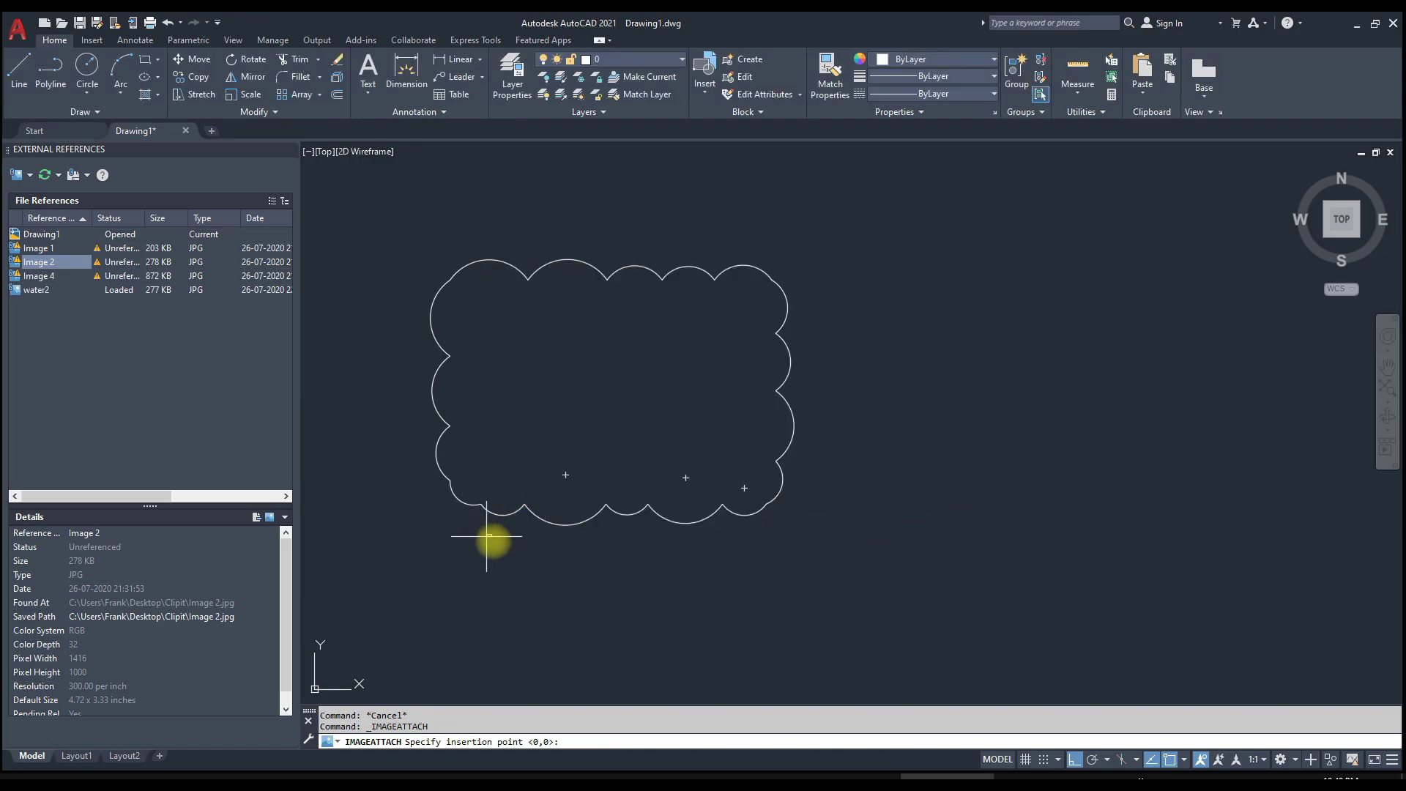
Place Image 4 beside the cloud outline, setting its insertion point and size.
left_click(895, 531)
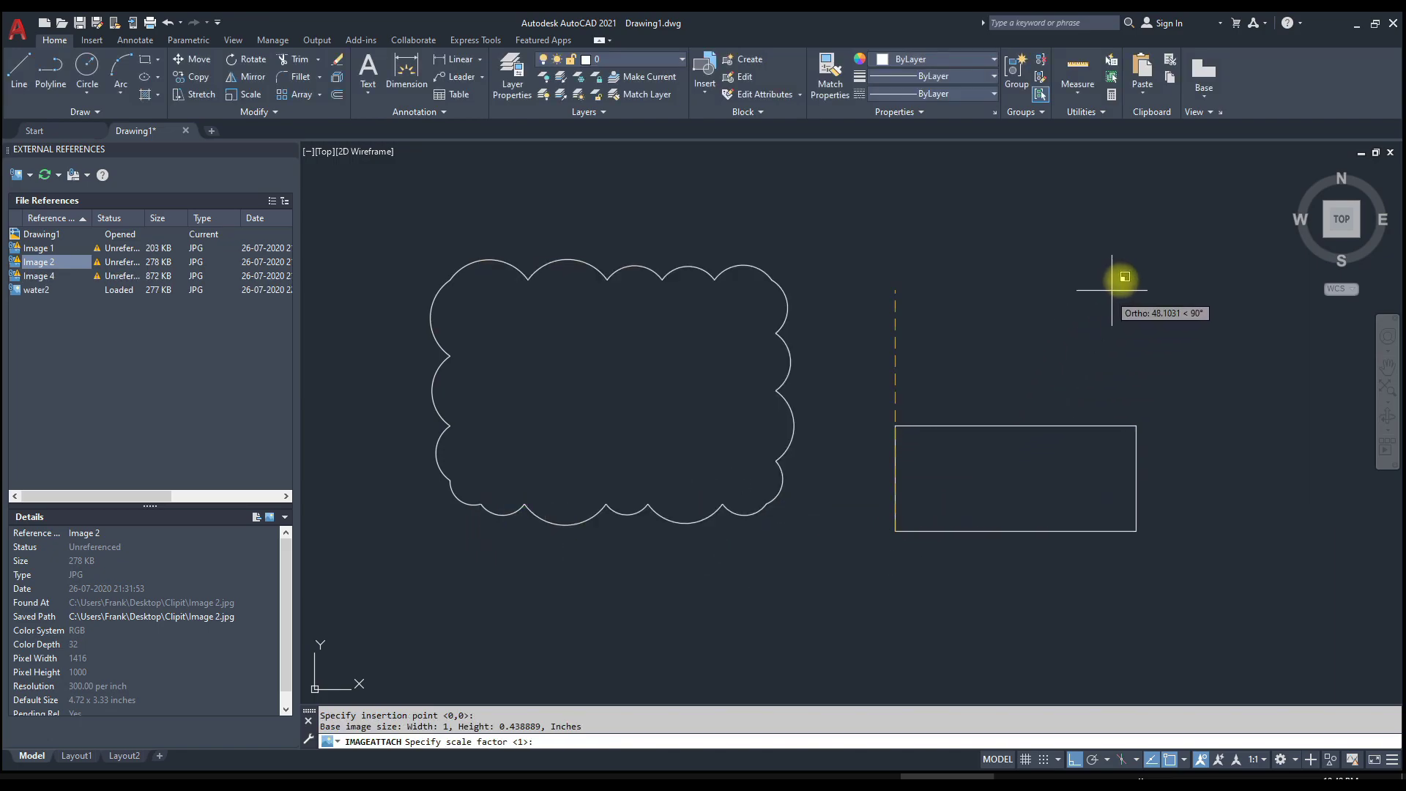
scroll(901, 374, "down", 3)
scroll(945, 355, "down", 3)
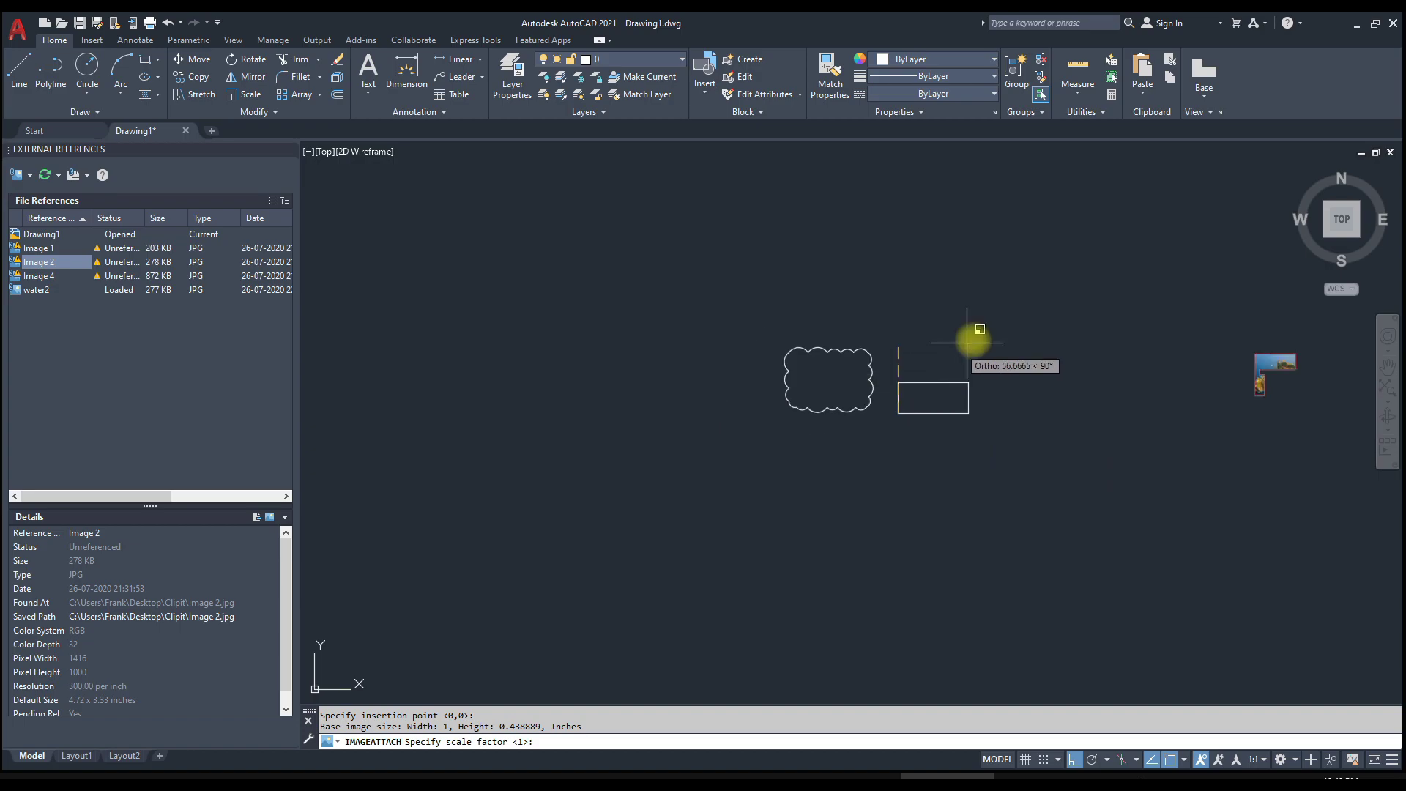
left_click(1086, 257)
scroll(1050, 385, "up", 4)
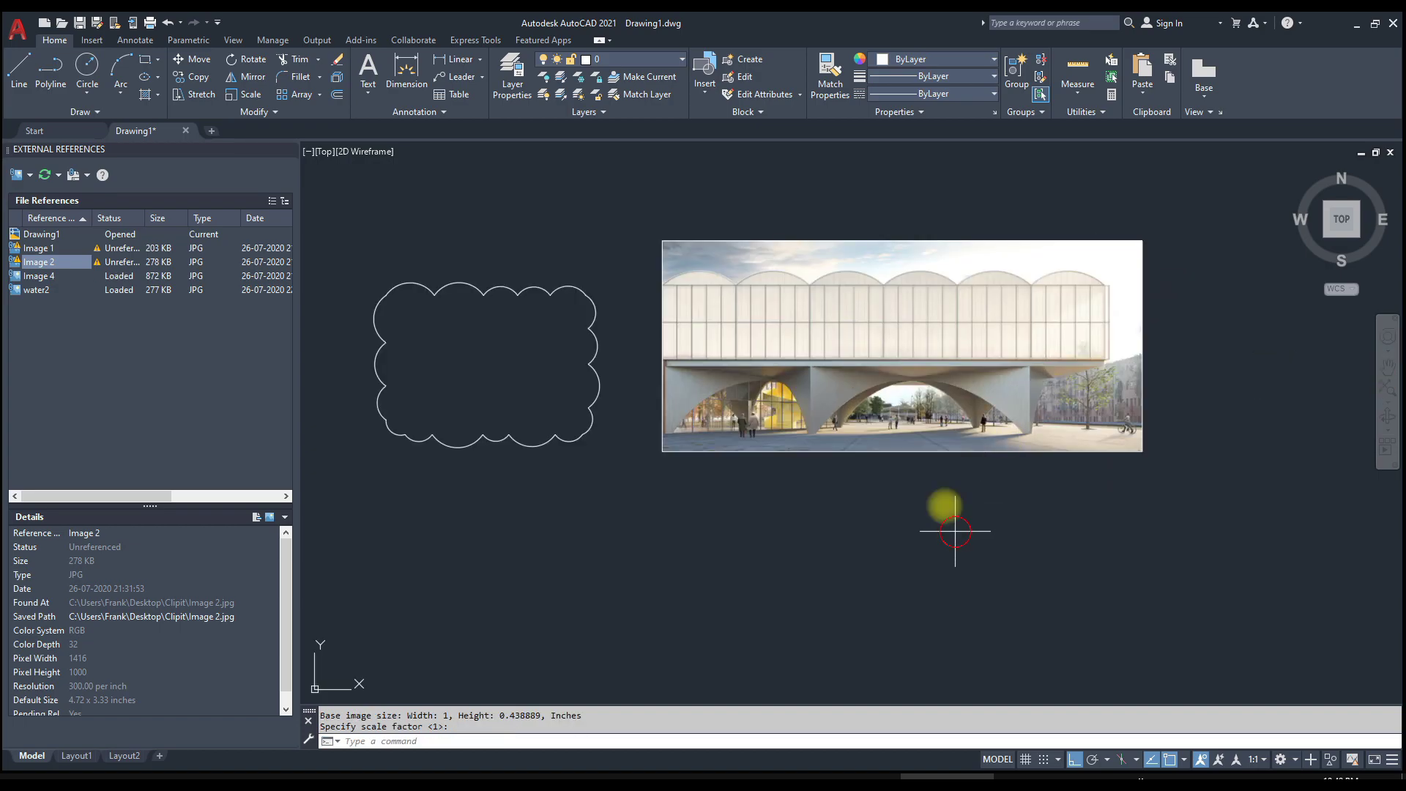
key("Return")
Start moving the arched building photo from its centre.
left_click(911, 450)
type("m")
key("Return")
left_click(902, 347)
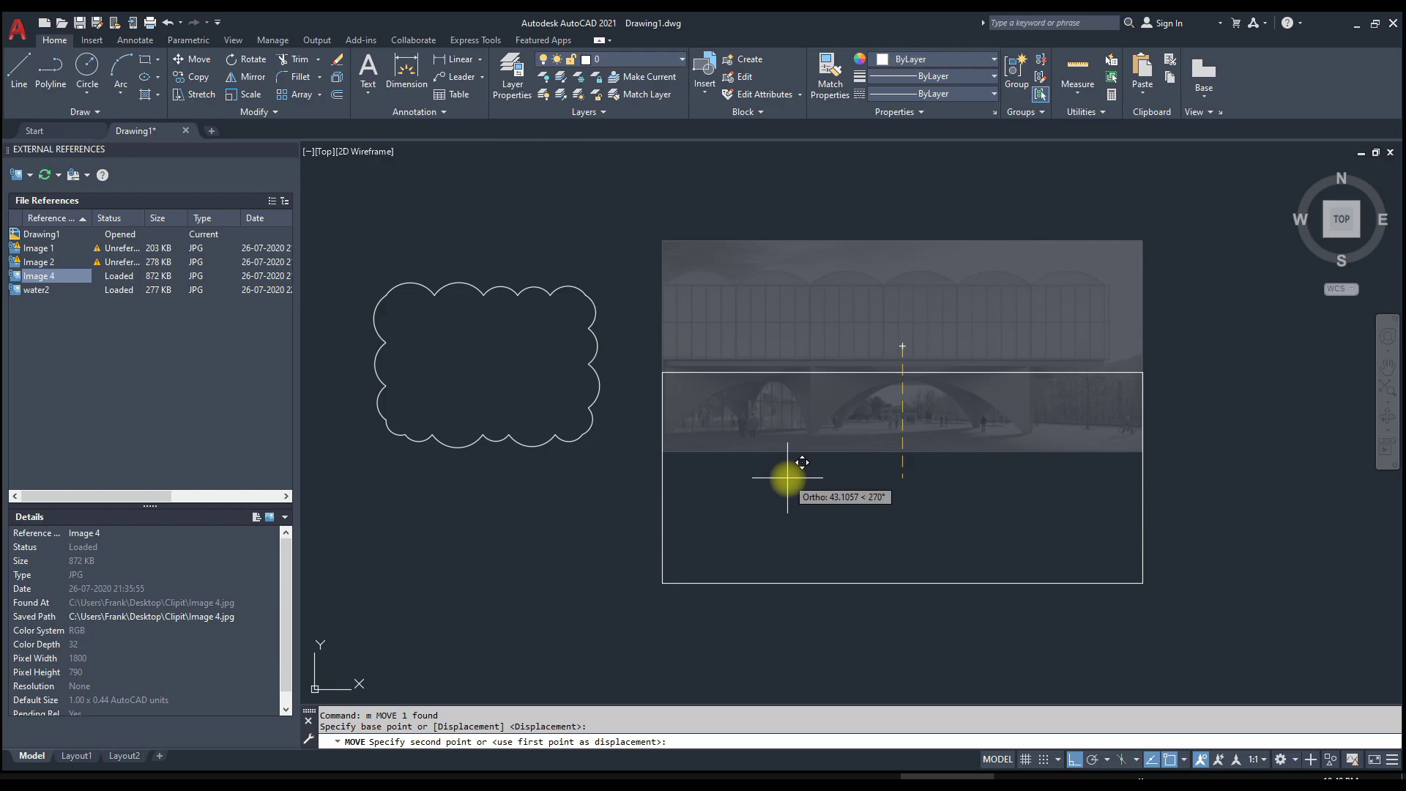
With Osnap and Ortho off, move Image 4 up beneath the cloud outline.
key("F3")
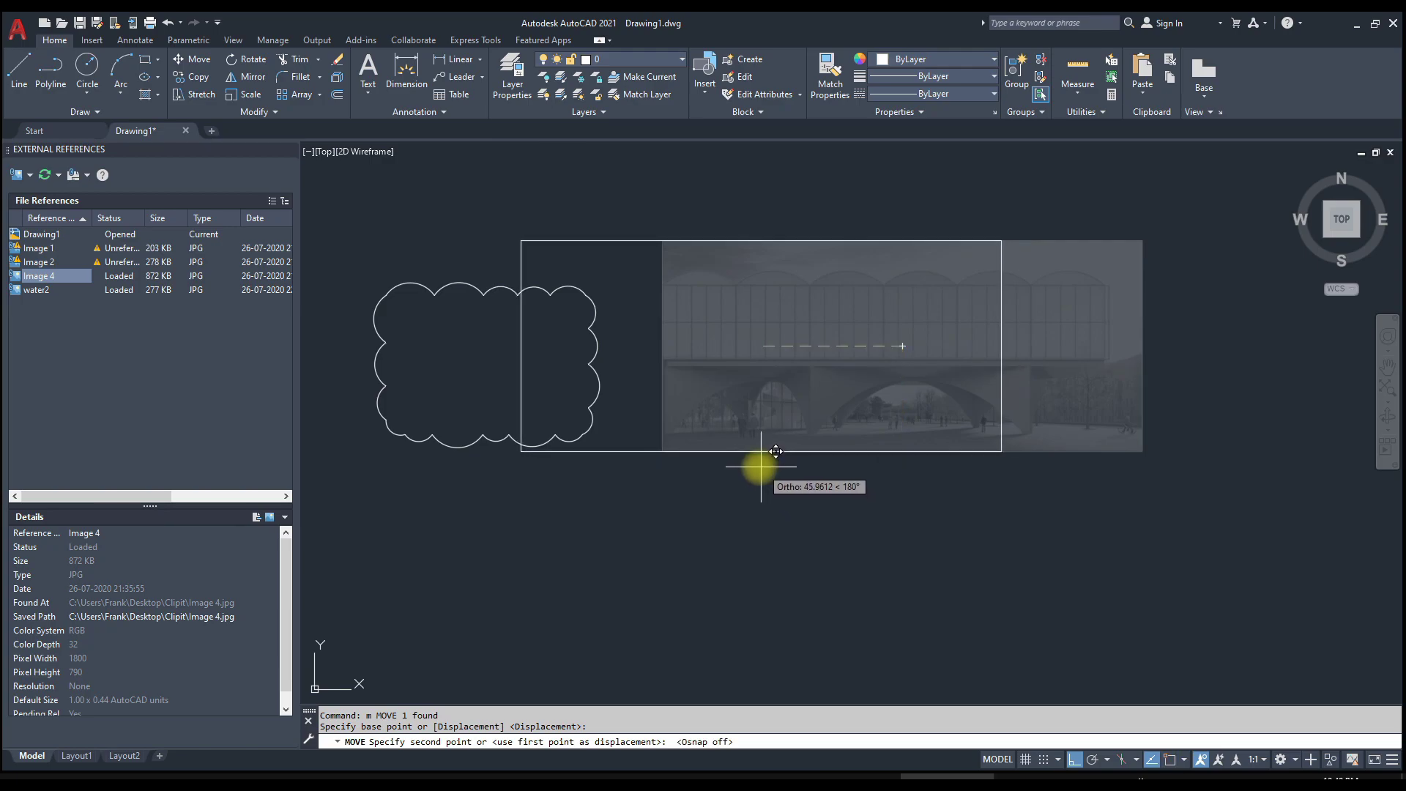
key("F8")
left_click(541, 392)
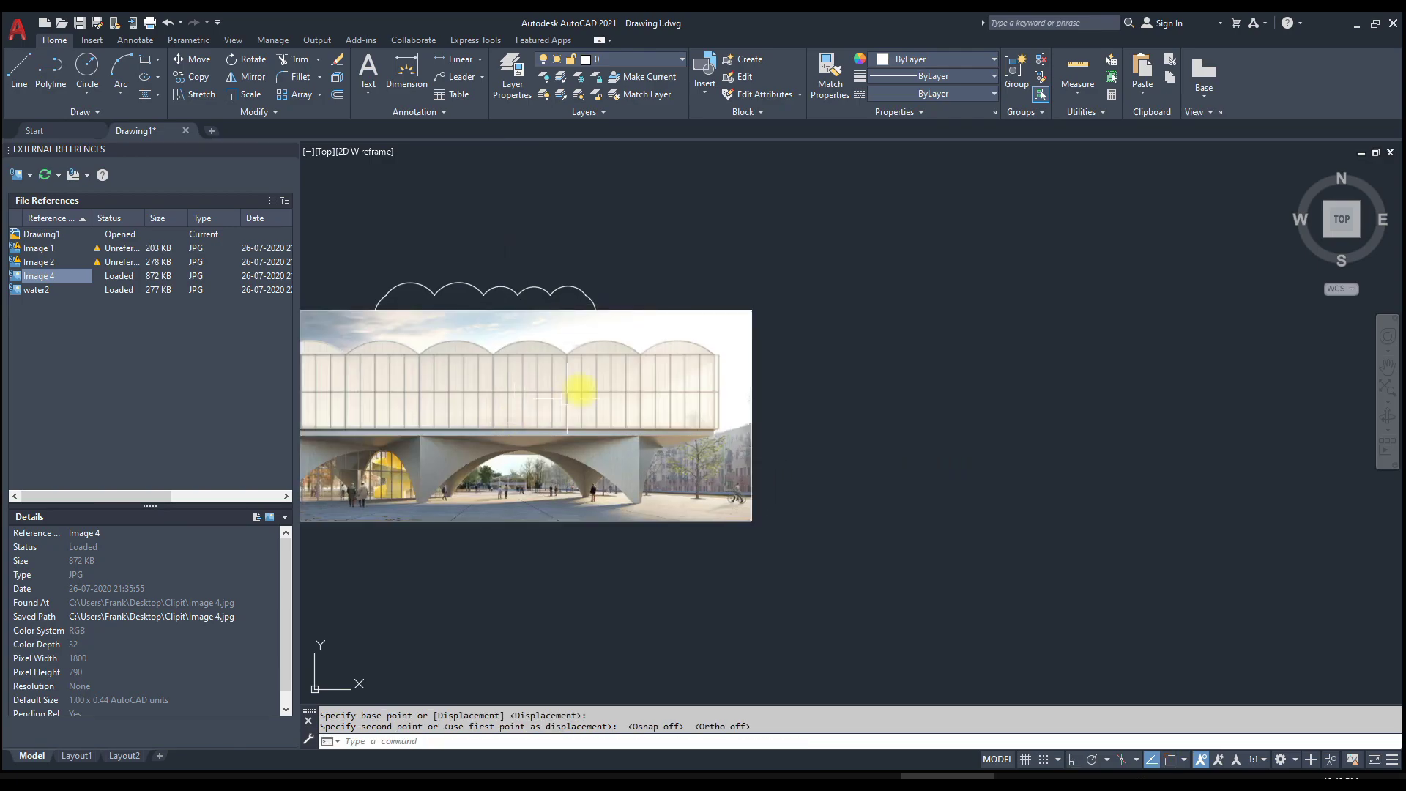
middle_click_drag(615, 374, 722, 341)
left_click_drag(789, 342, 763, 235)
type("m")
key("Return")
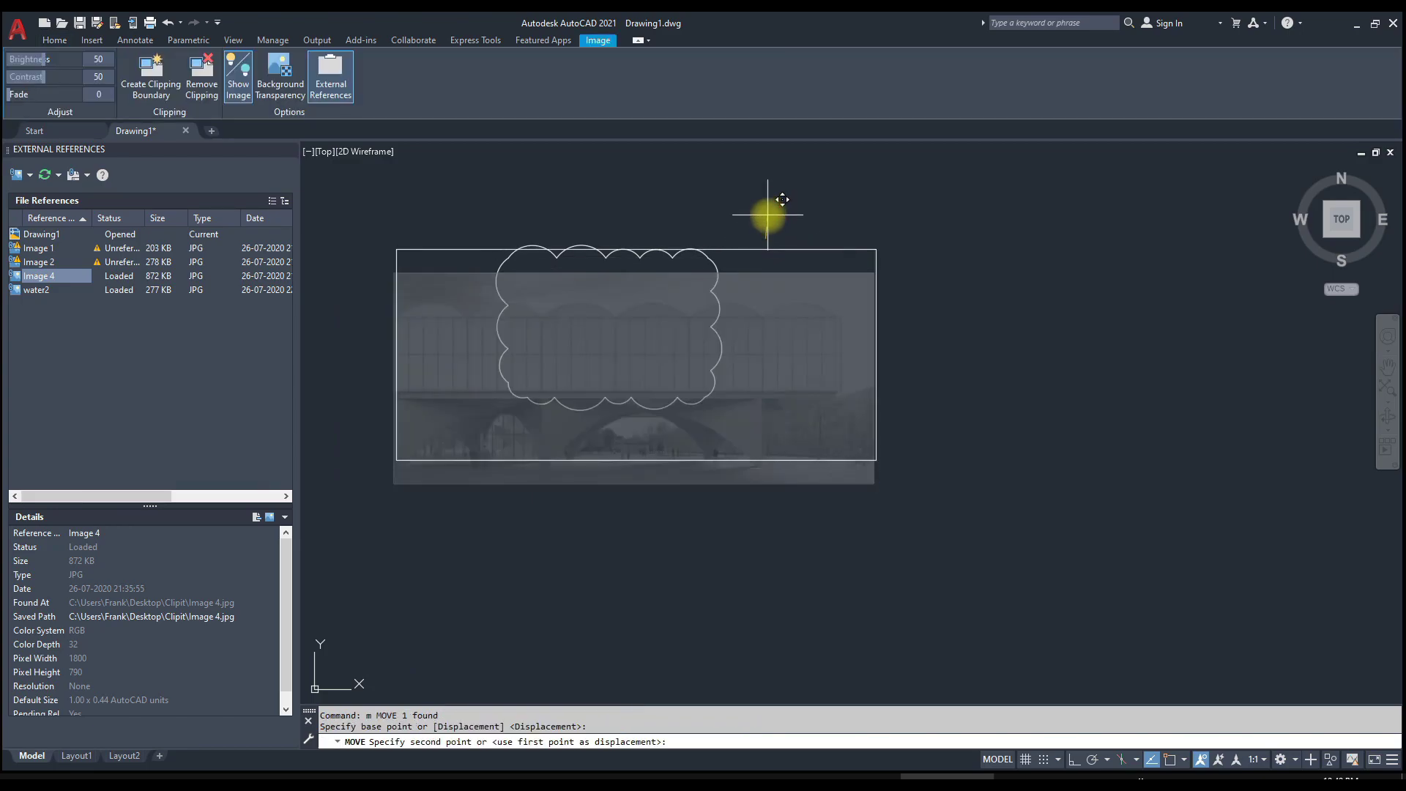
left_click(754, 256)
left_click(757, 227)
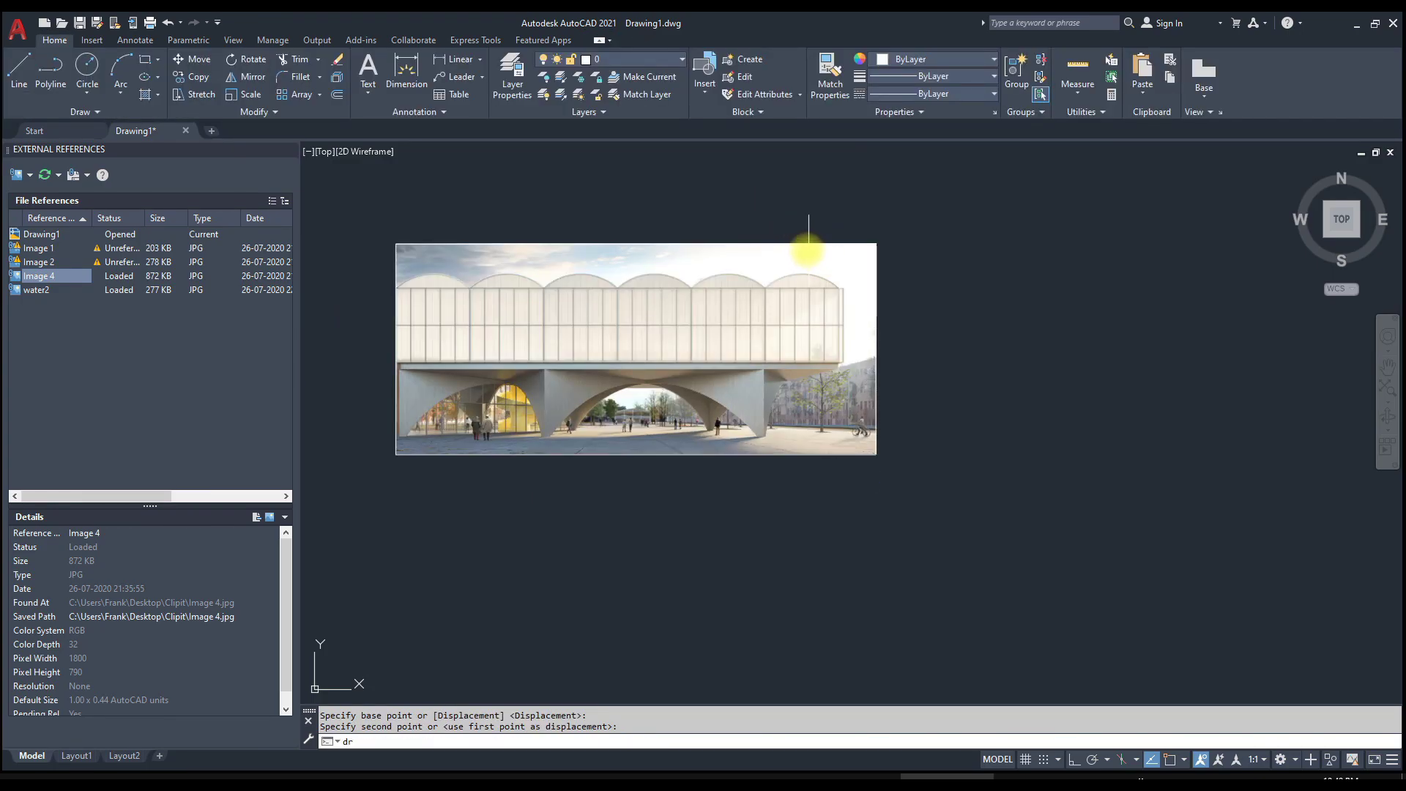
Send the arched building photo behind the cloud with DRAWORDER Back.
type("dr")
key("Return")
left_click(799, 243)
key("Return")
type("b")
key("Return")
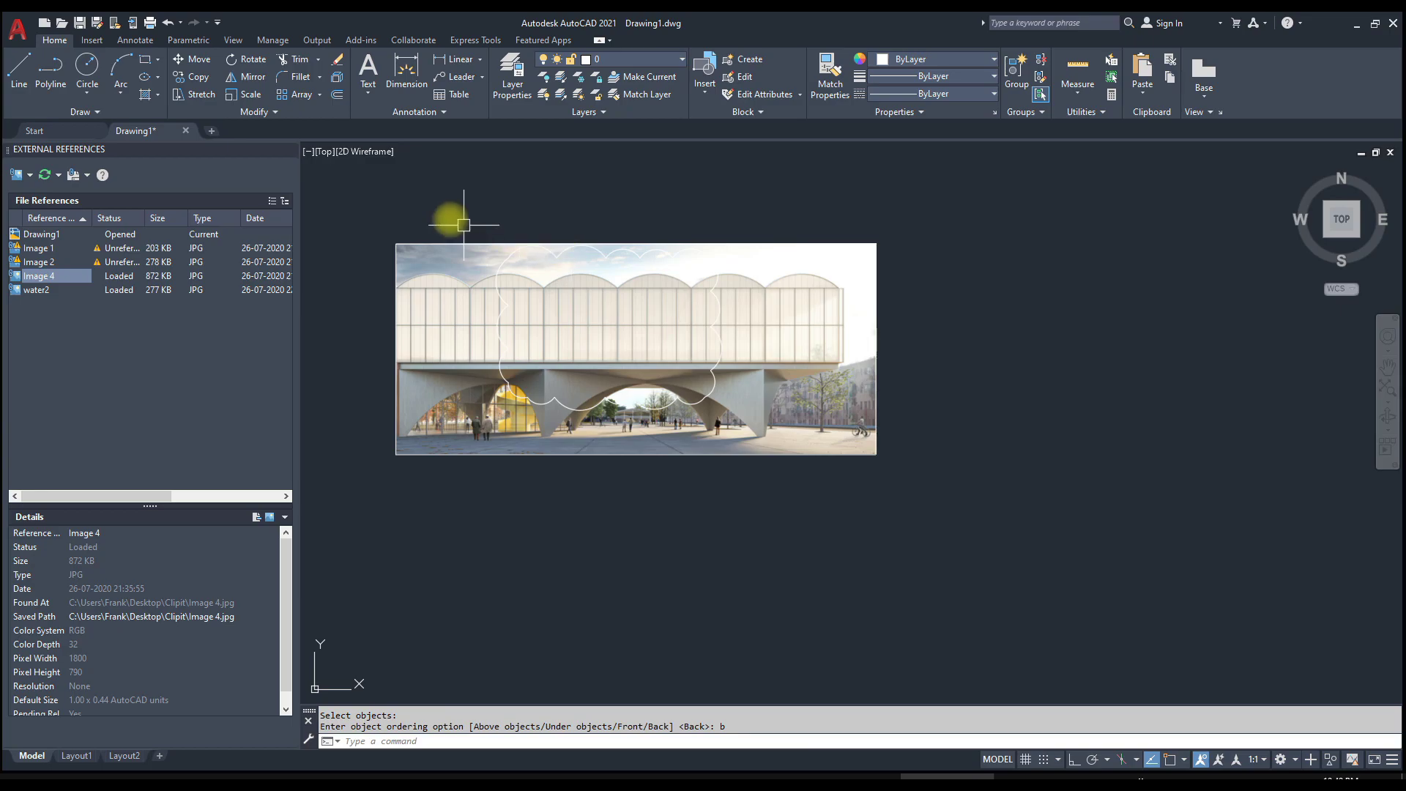
Close the External References palette and select the revision cloud.
left_click(443, 208)
left_click(813, 469)
scroll(527, 308, "up", 2)
key("Escape")
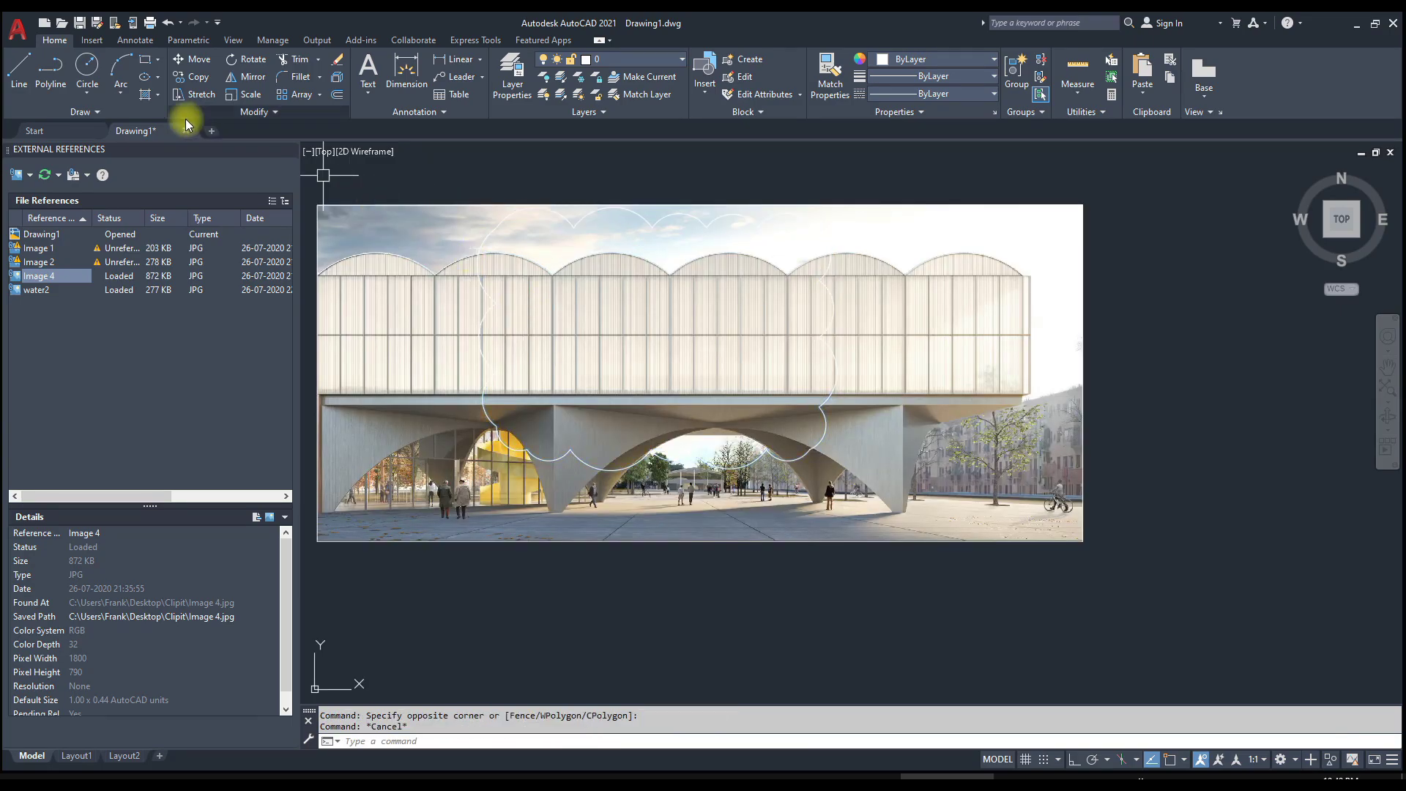
right_click(164, 148)
left_click(191, 158)
left_click(265, 166)
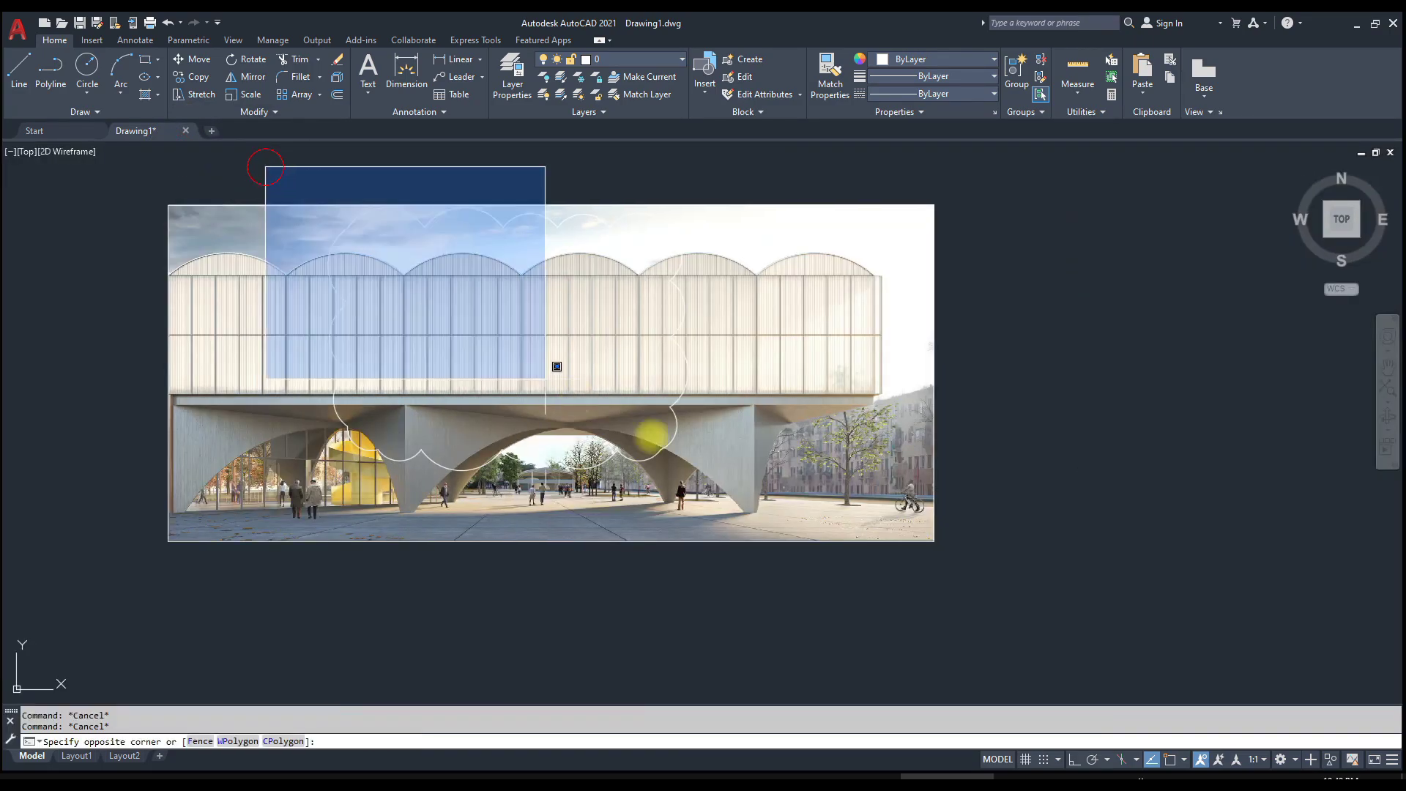
left_click(817, 526)
key("Escape")
type("clipit")
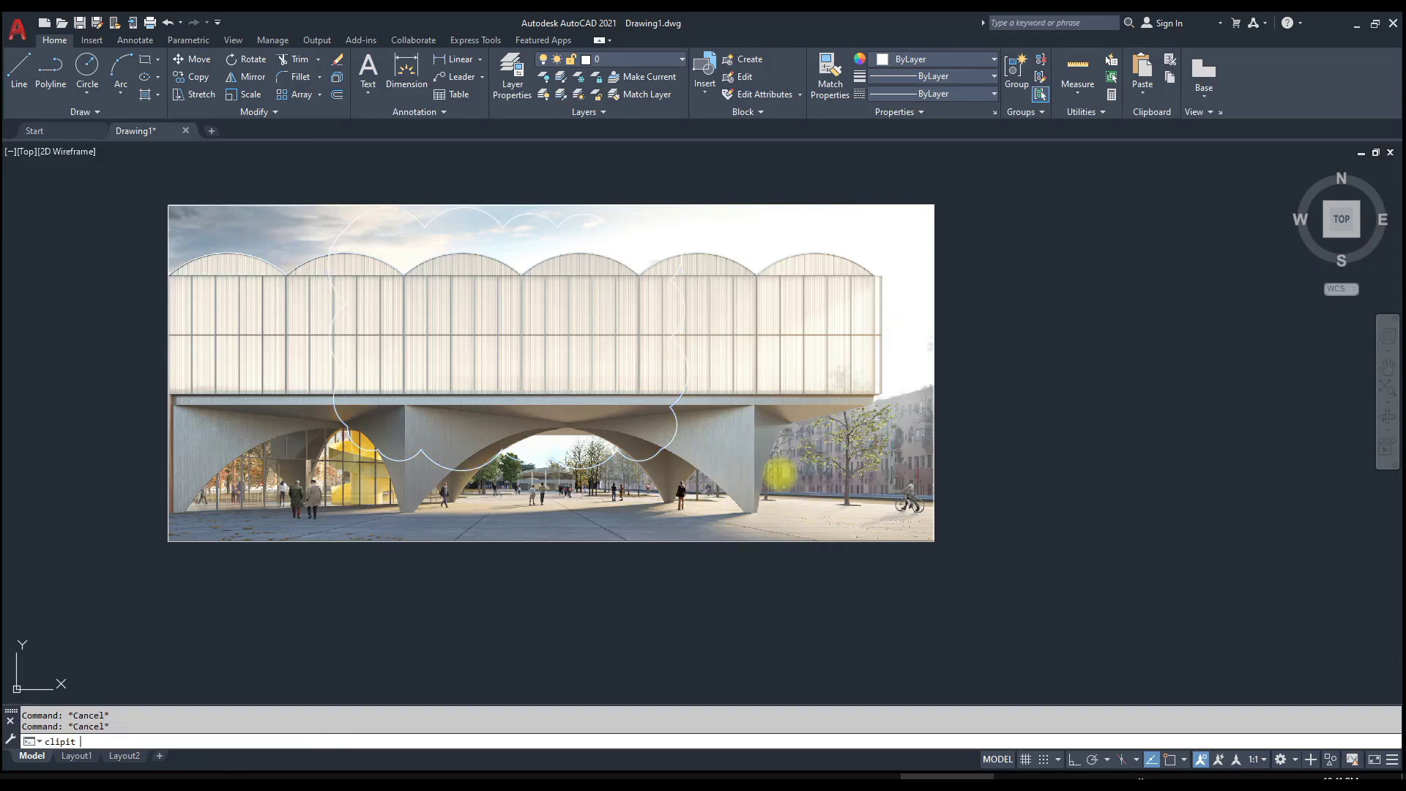
Clip the arched building photo to the cloud outline, accepting the default arc accuracy.
key("Return")
left_click(677, 437)
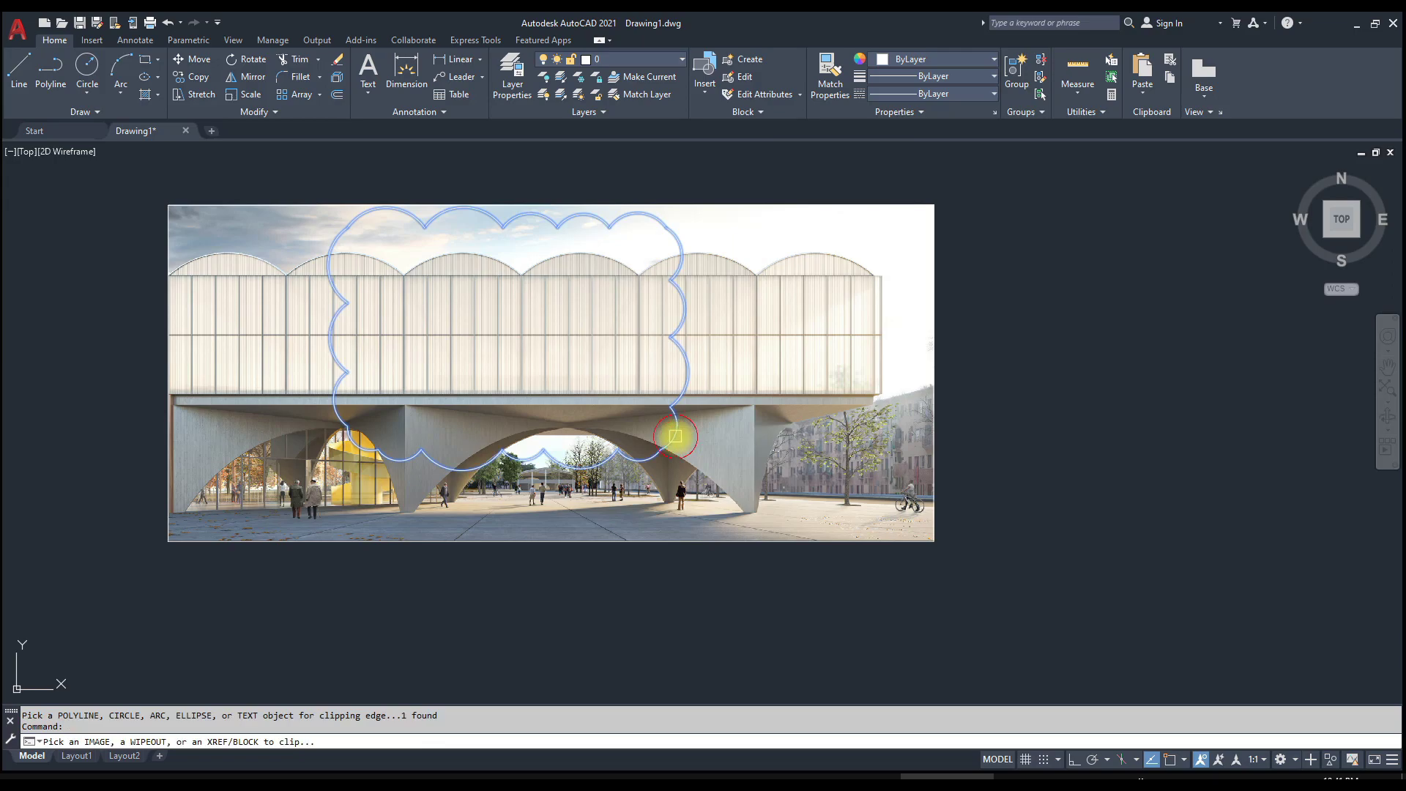
left_click(643, 545)
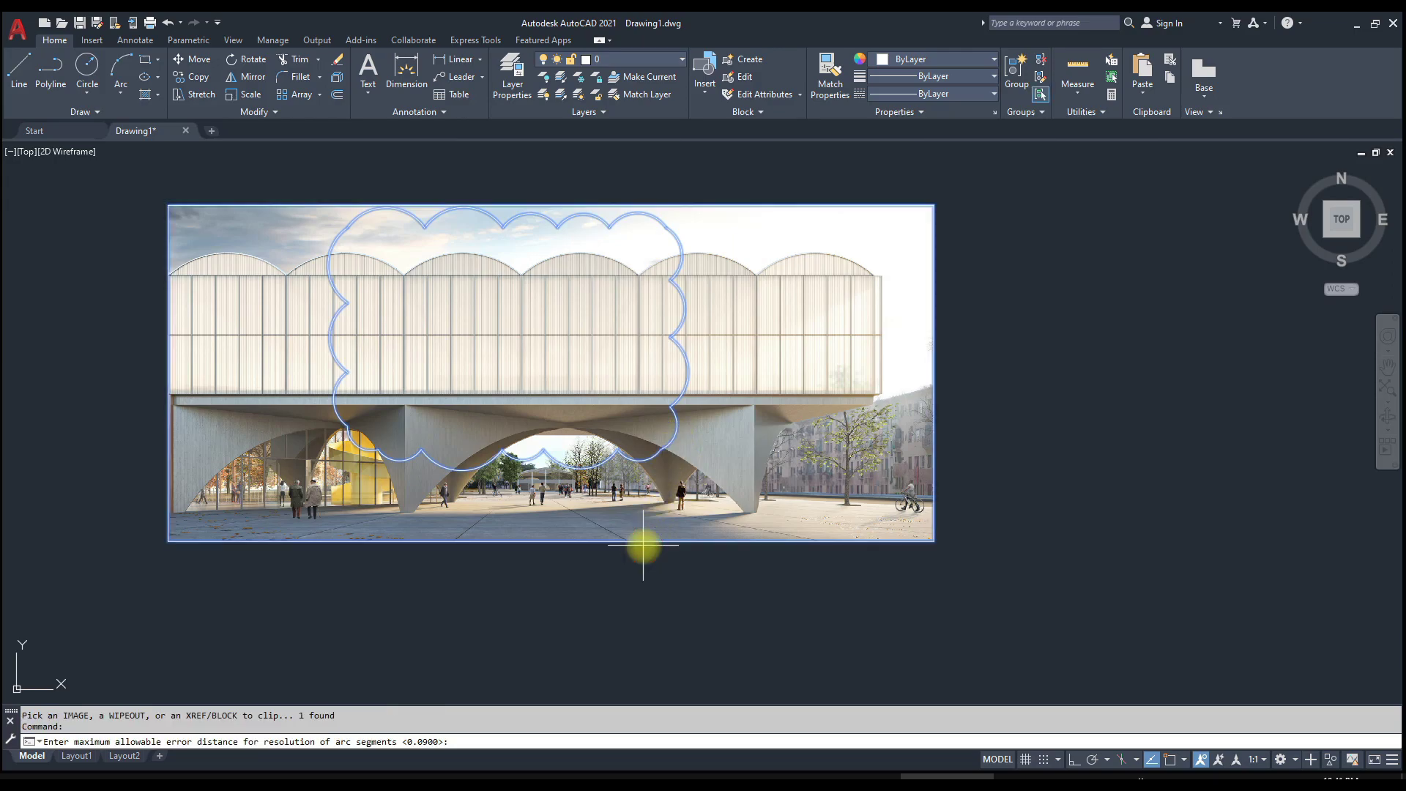
key("Return")
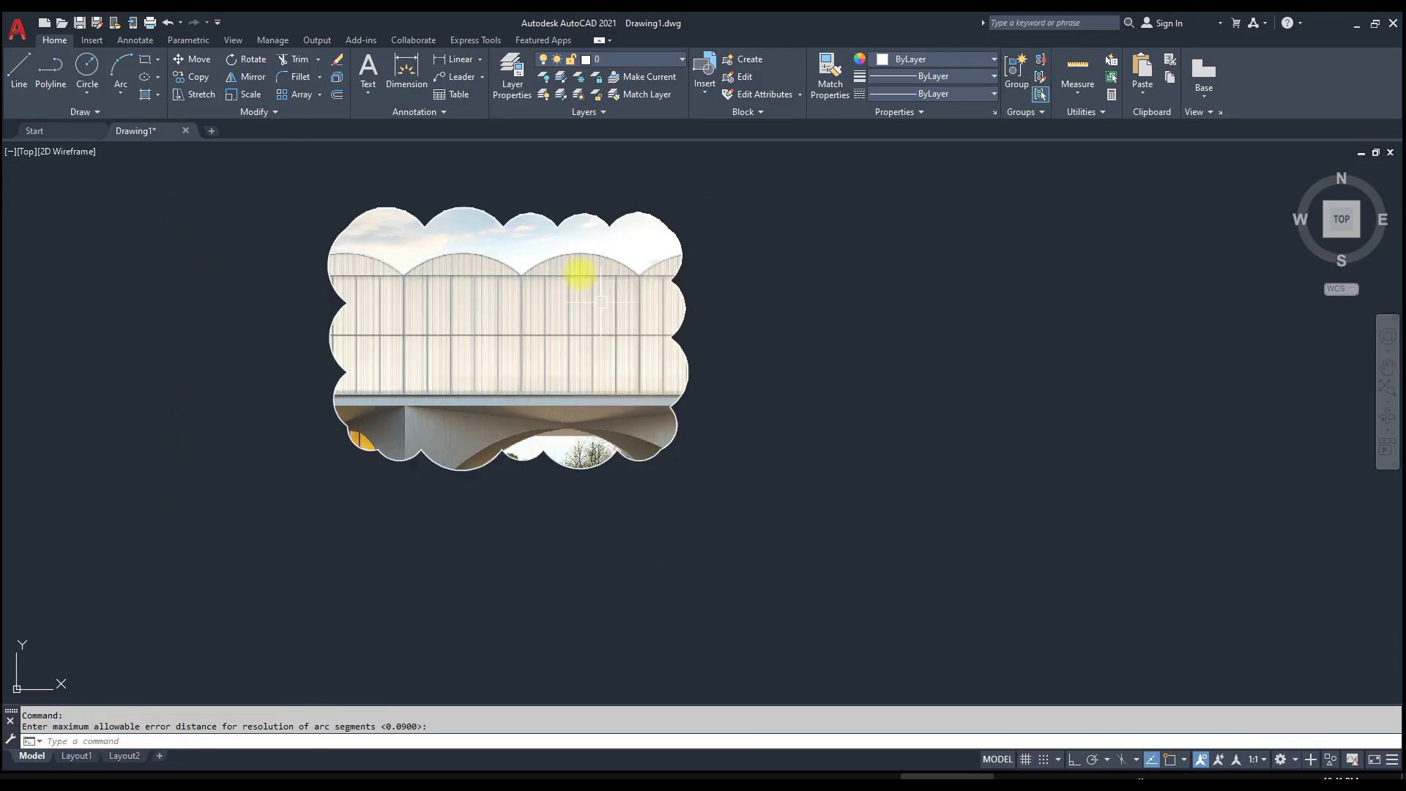
Select the cloud-clipped photo to expose its clip-boundary grips.
scroll(487, 194, "up", 2)
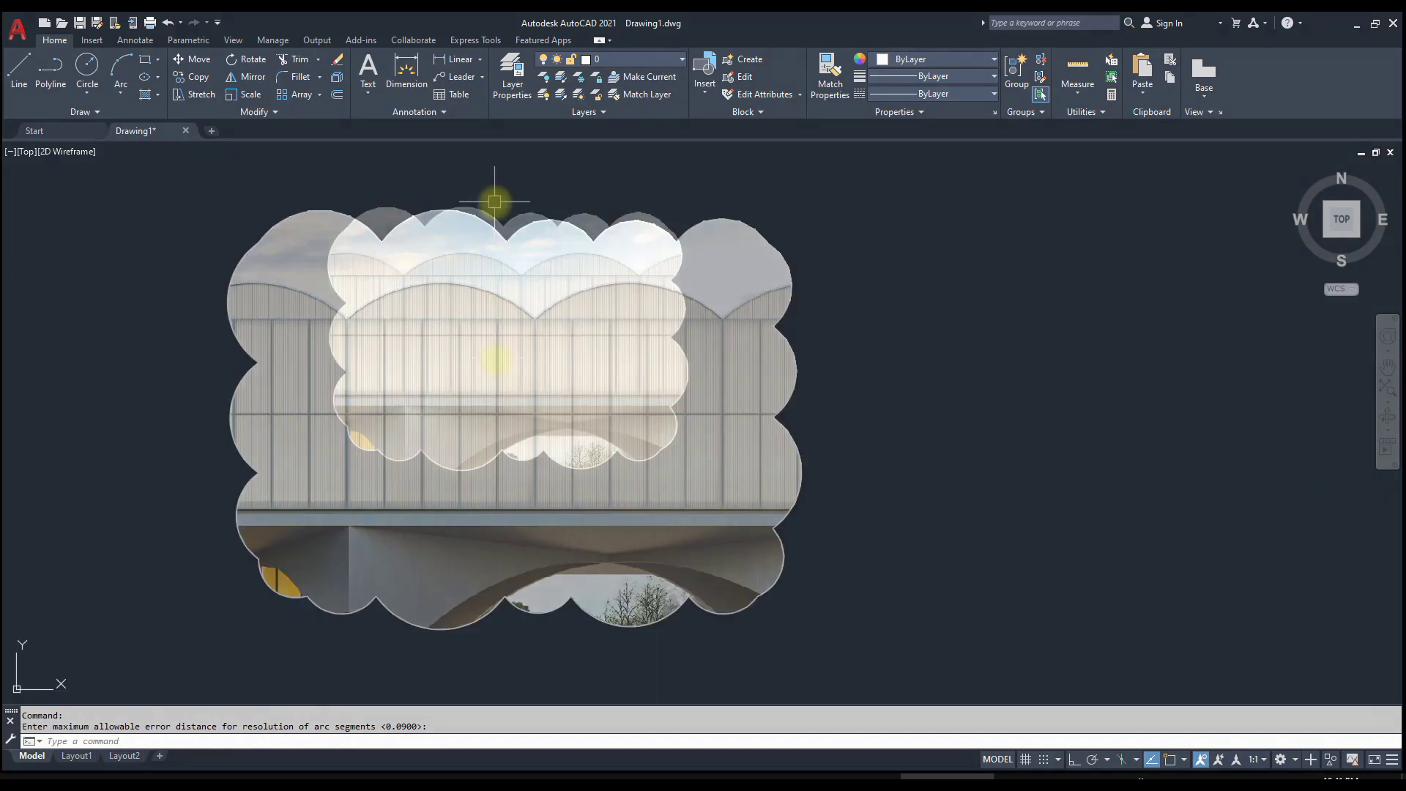
left_click(517, 214)
left_click(773, 241)
key("Escape")
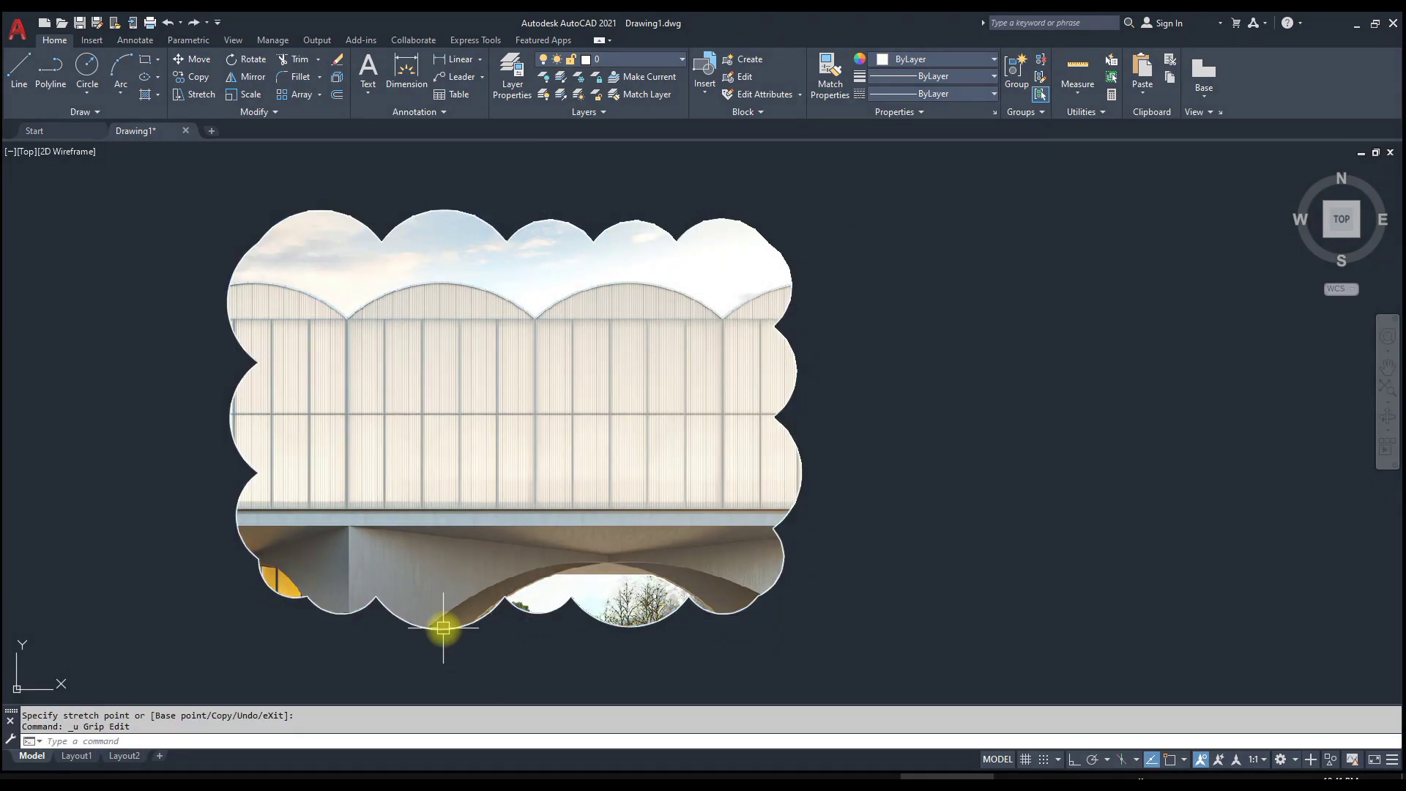
left_click(439, 623)
key("Escape")
Stretch several cloud boundary vertices outward into spikes.
left_click(766, 242)
left_click(897, 206)
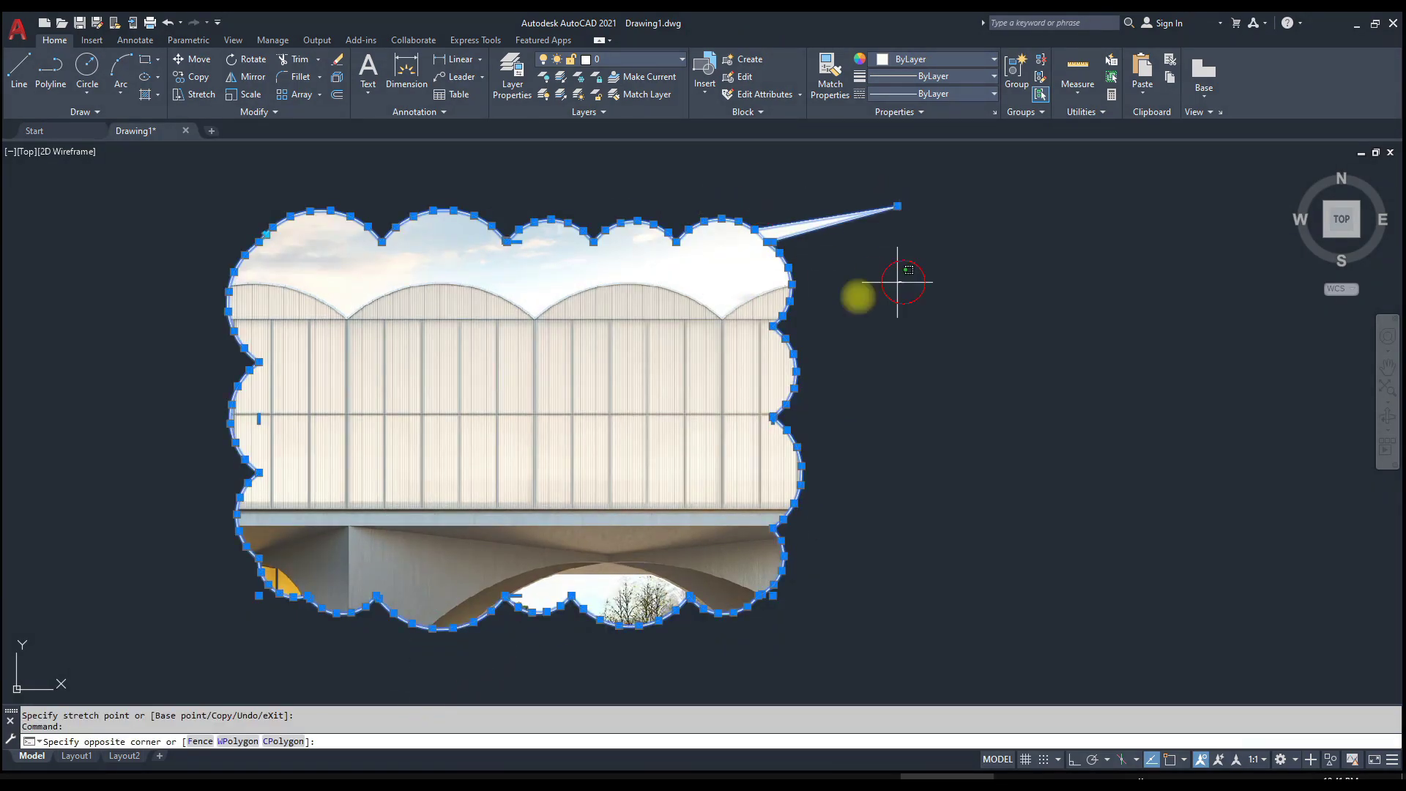
left_click(773, 324)
left_click(902, 325)
left_click(796, 372)
left_click(973, 428)
left_click(793, 354)
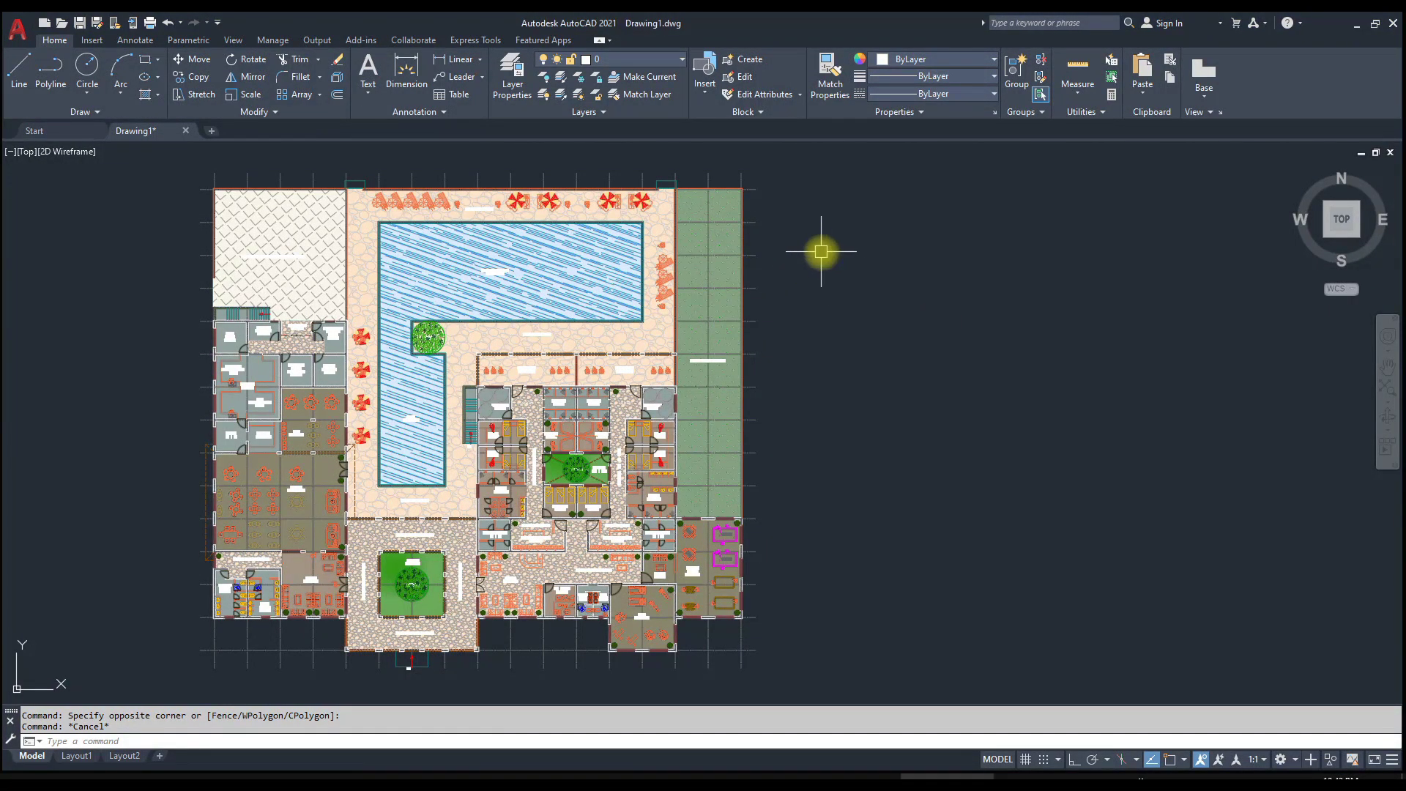
Draw a closed eight-vertex spiky polyline around and across the coloured floor plan.
type("pl")
key("Return")
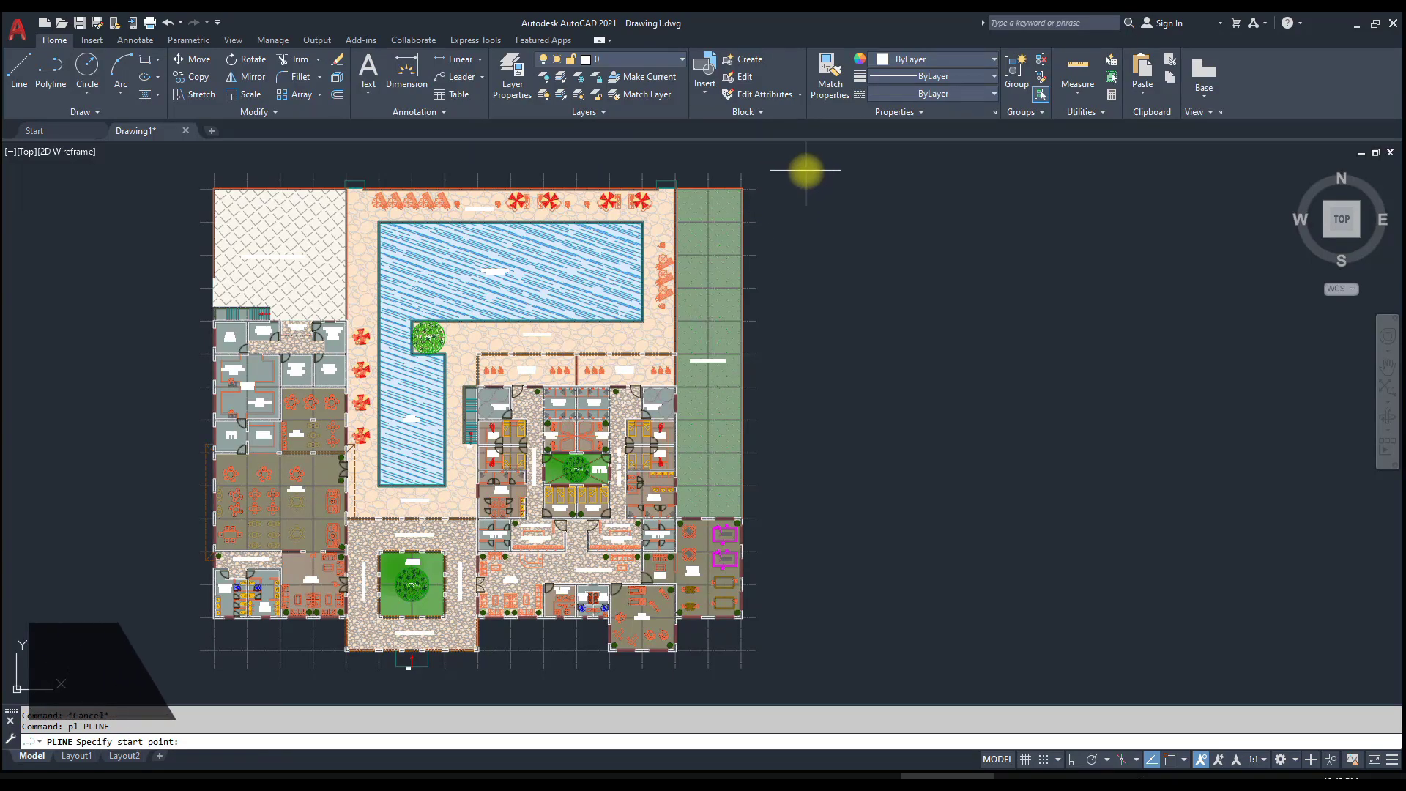
left_click(806, 169)
left_click(372, 156)
left_click(344, 188)
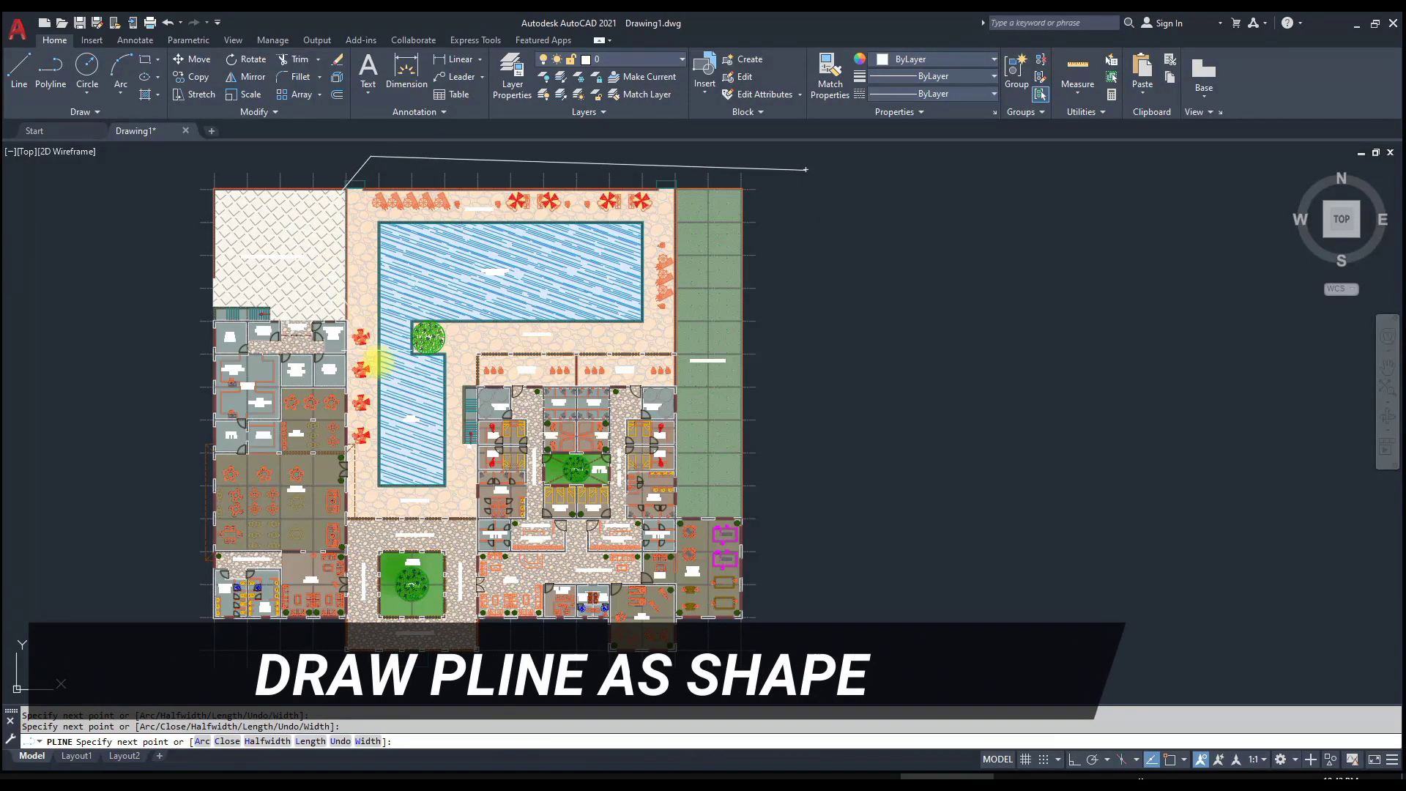
left_click(370, 392)
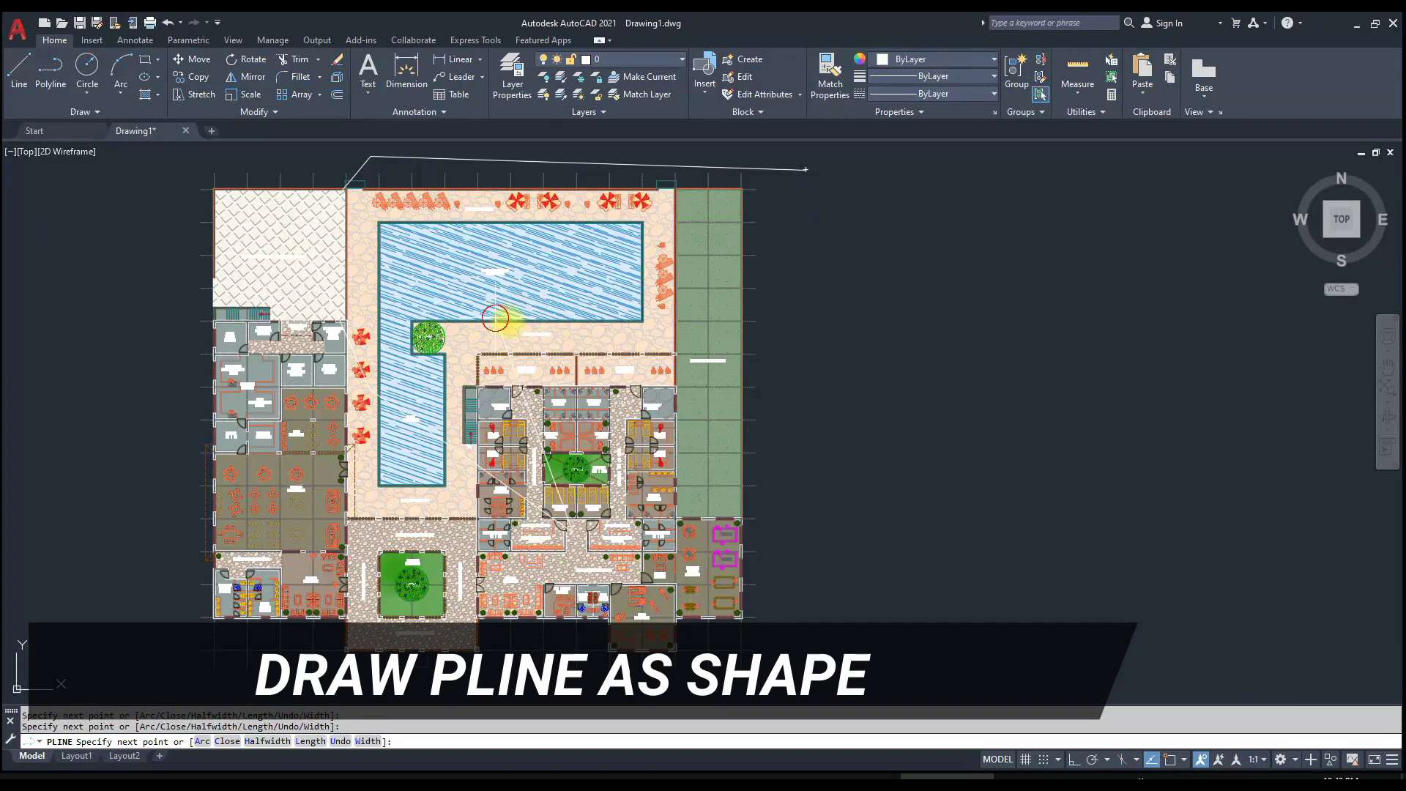
left_click(896, 540)
left_click(564, 282)
left_click(964, 408)
left_click(555, 204)
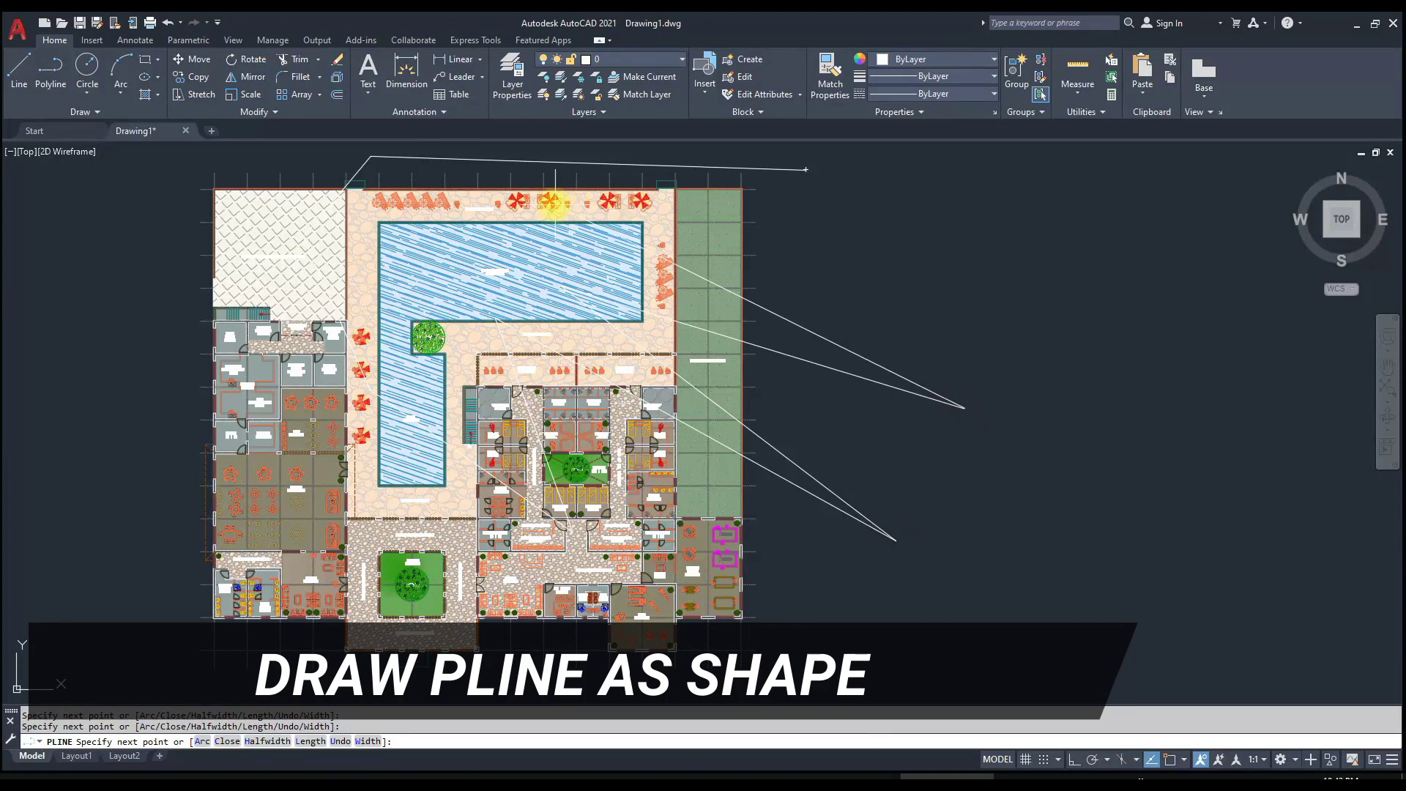
type("c")
key("Return")
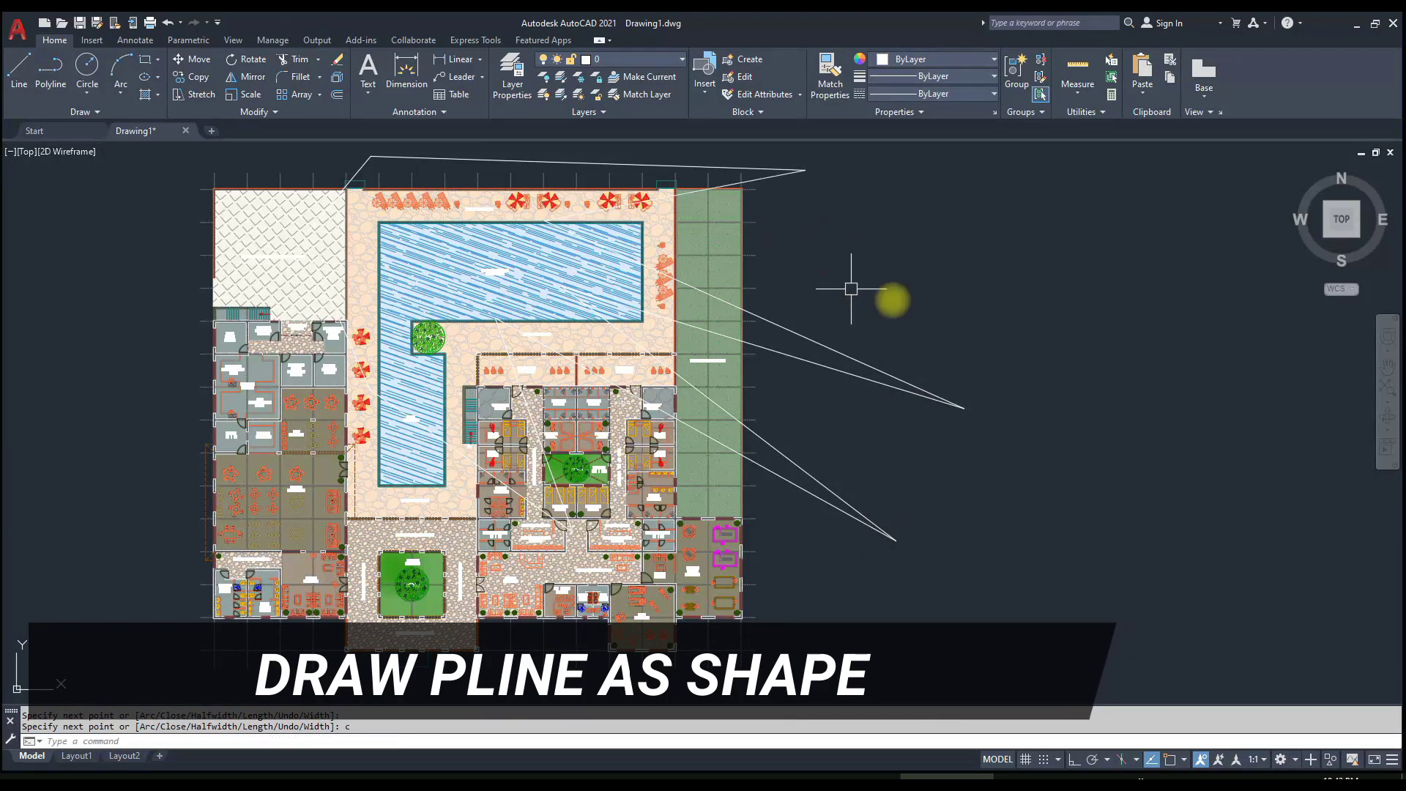
left_click(875, 402)
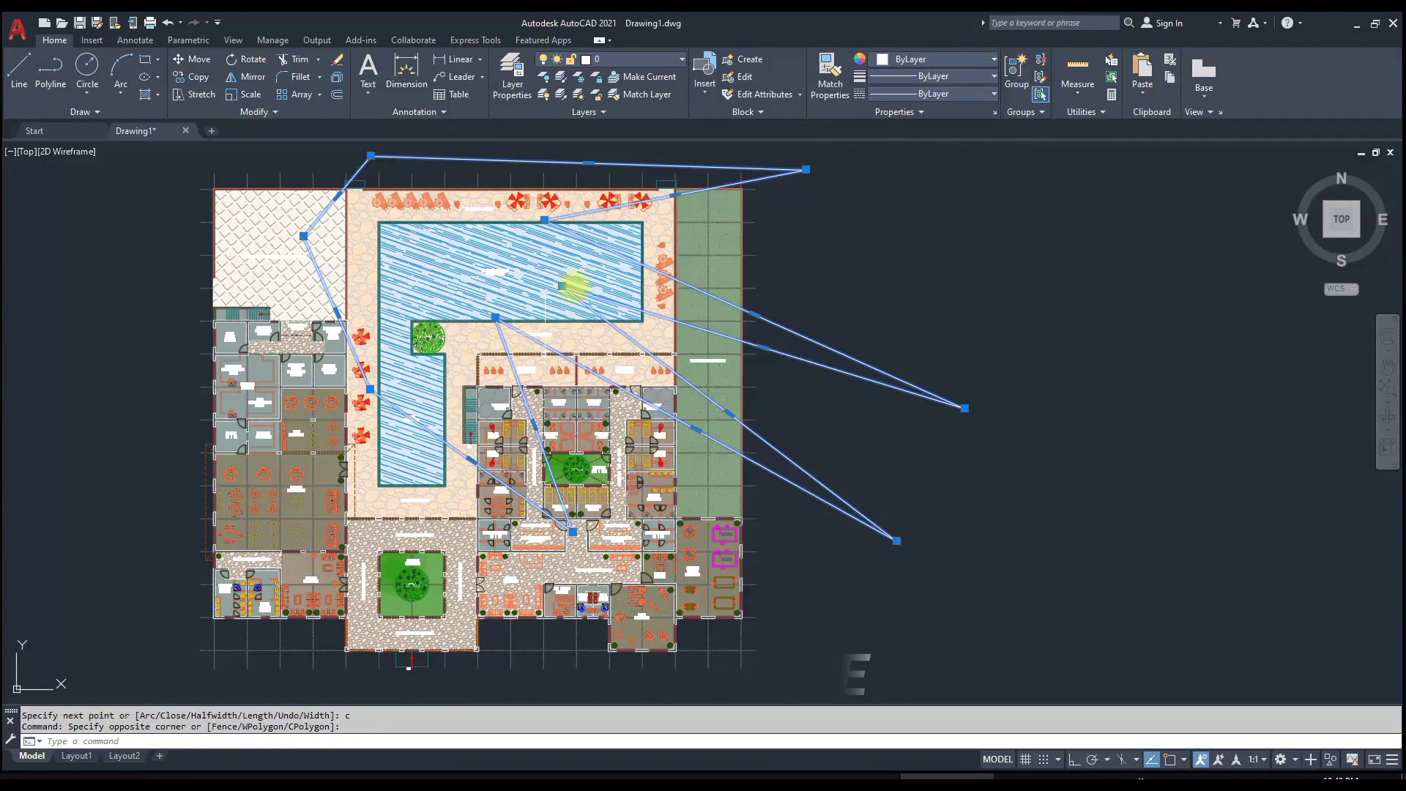
key("Escape")
key("Escape")
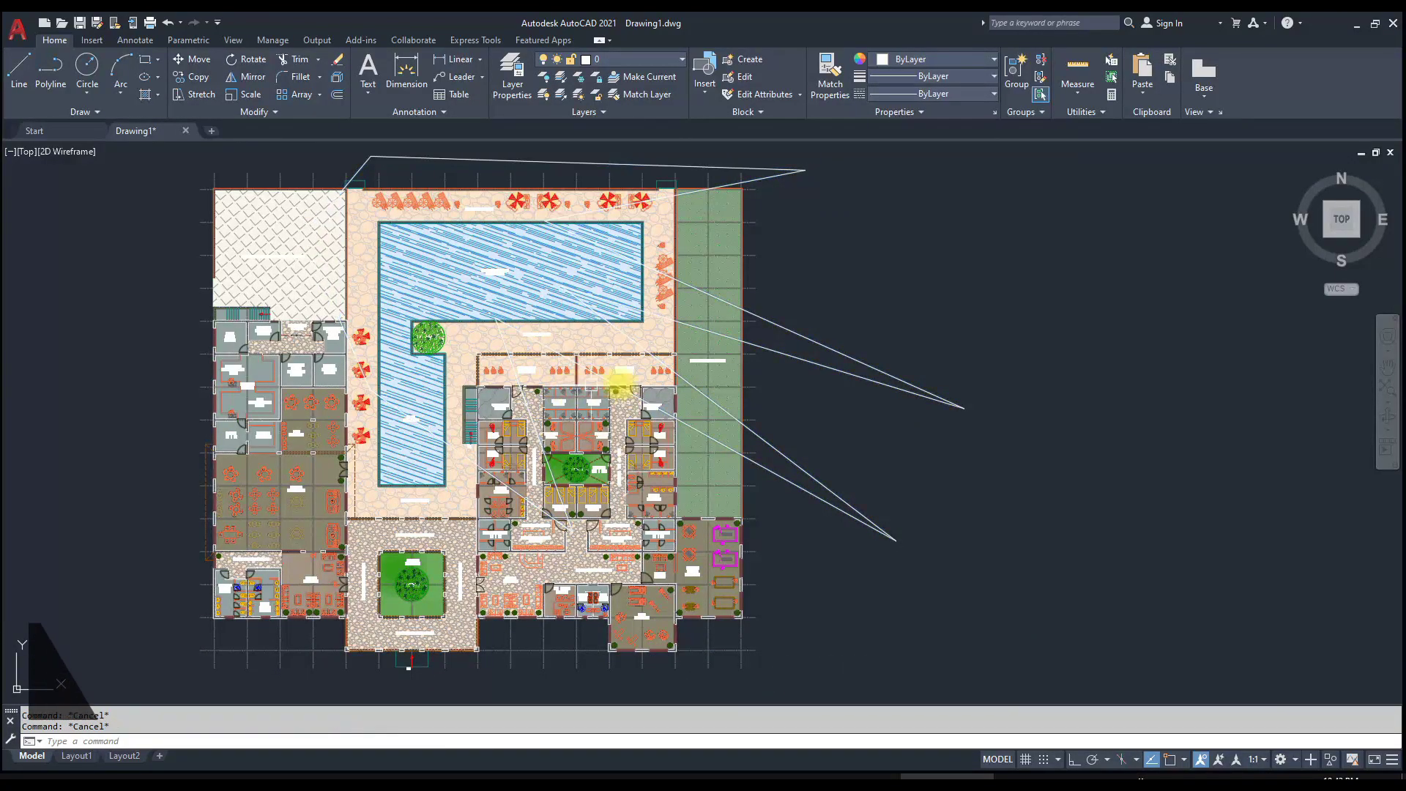
Clip the floor-plan block to the spiky polyline with CLIPIT, accepting the default.
type("clipit")
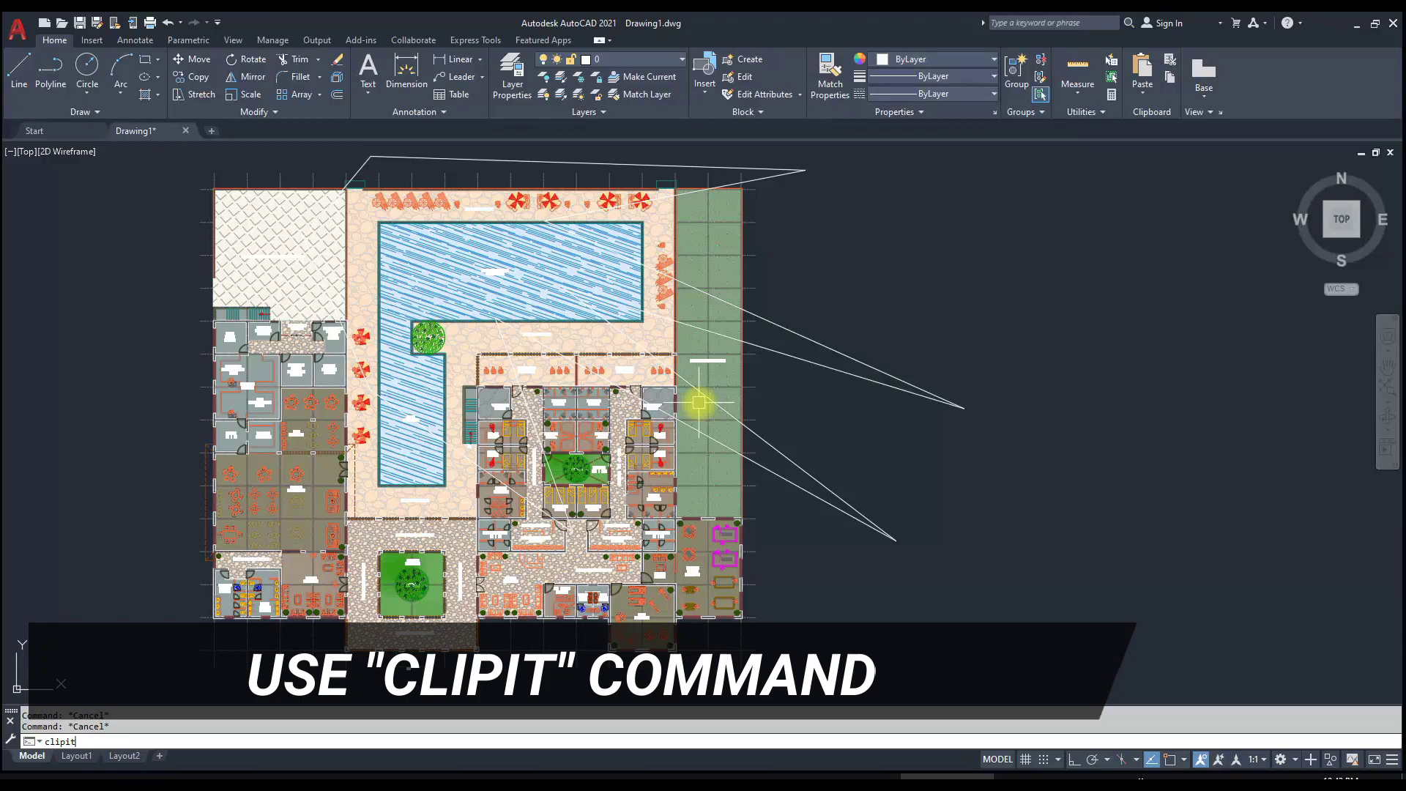
key("Return")
left_click(776, 326)
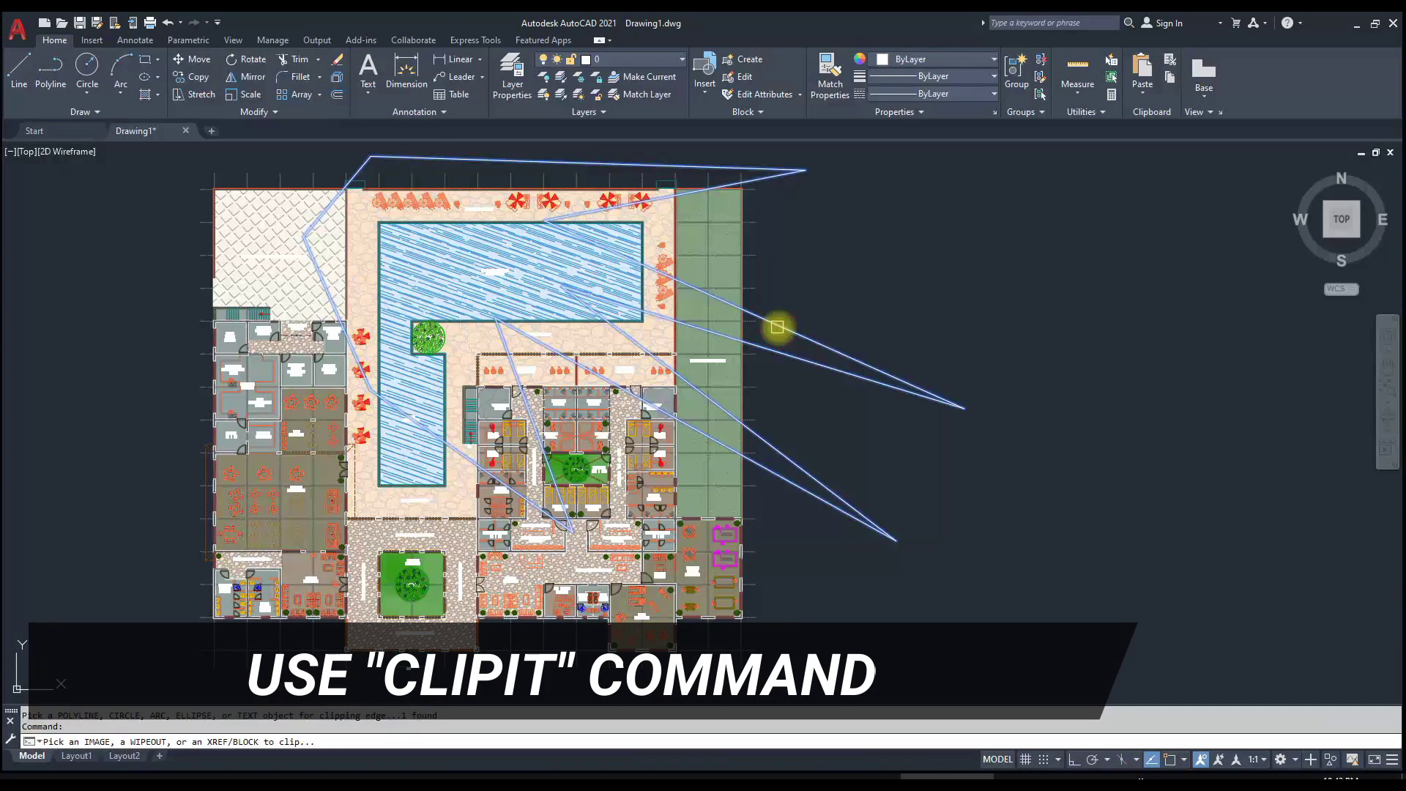
left_click(743, 266)
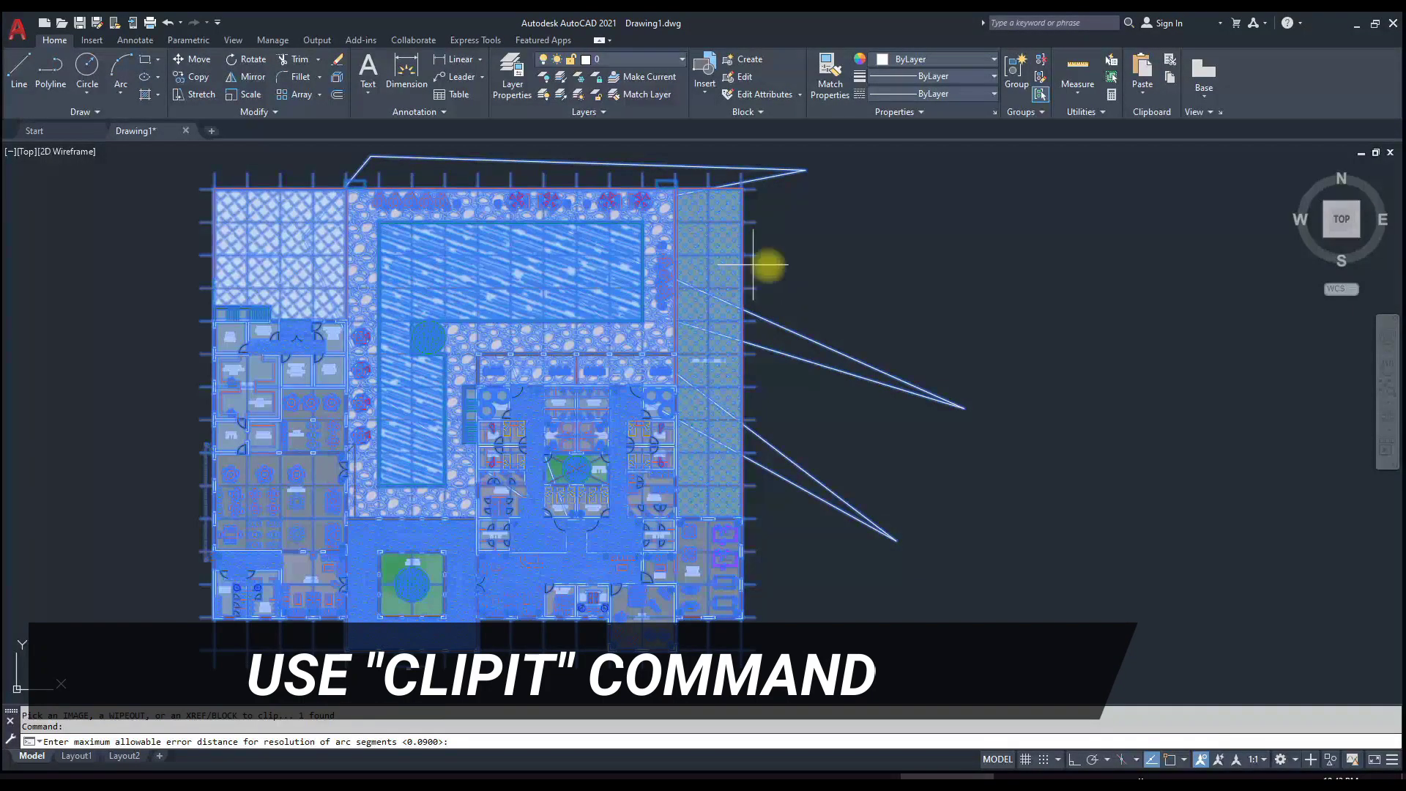
key("Return")
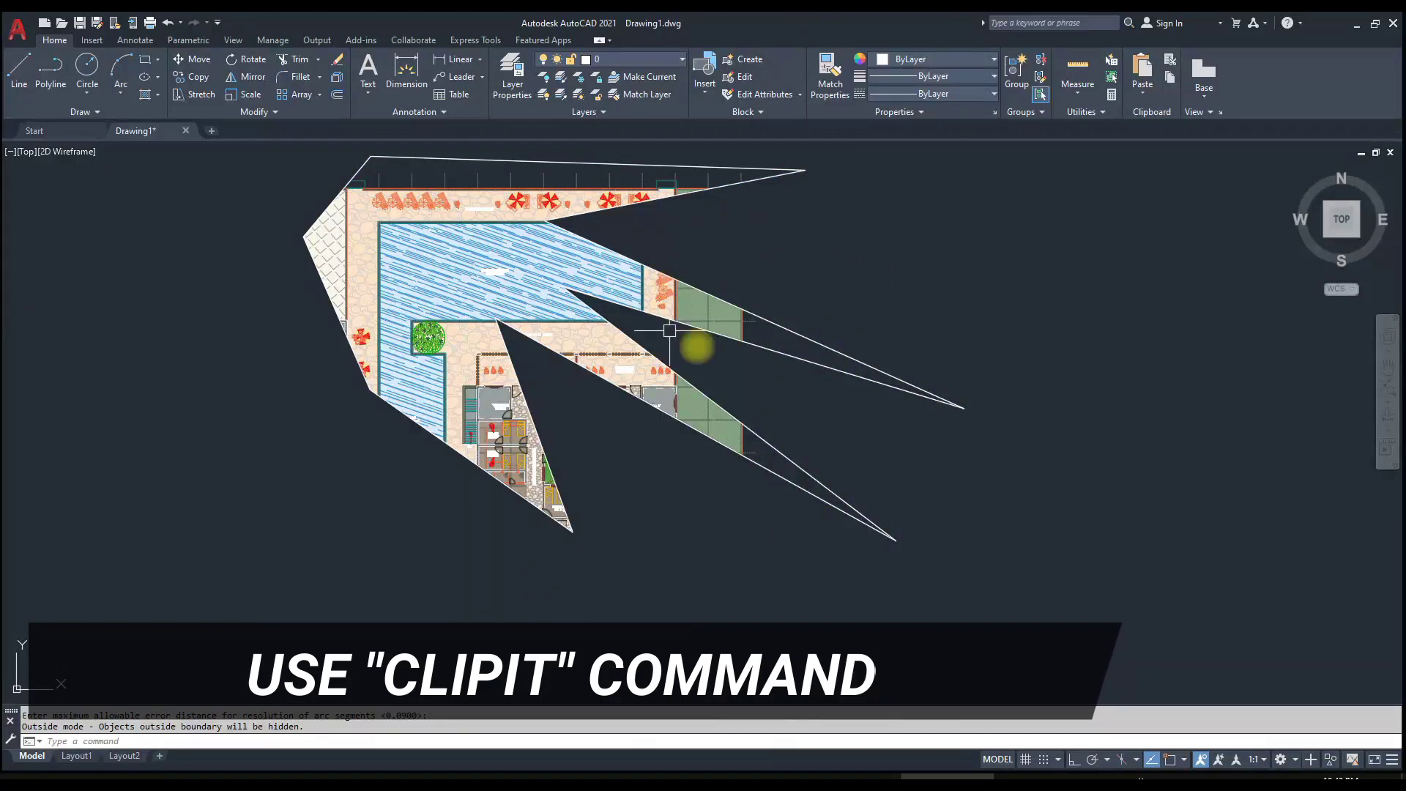
Pull a left clip-boundary vertex outward to reveal more rooms.
left_click(414, 464)
left_click(371, 390)
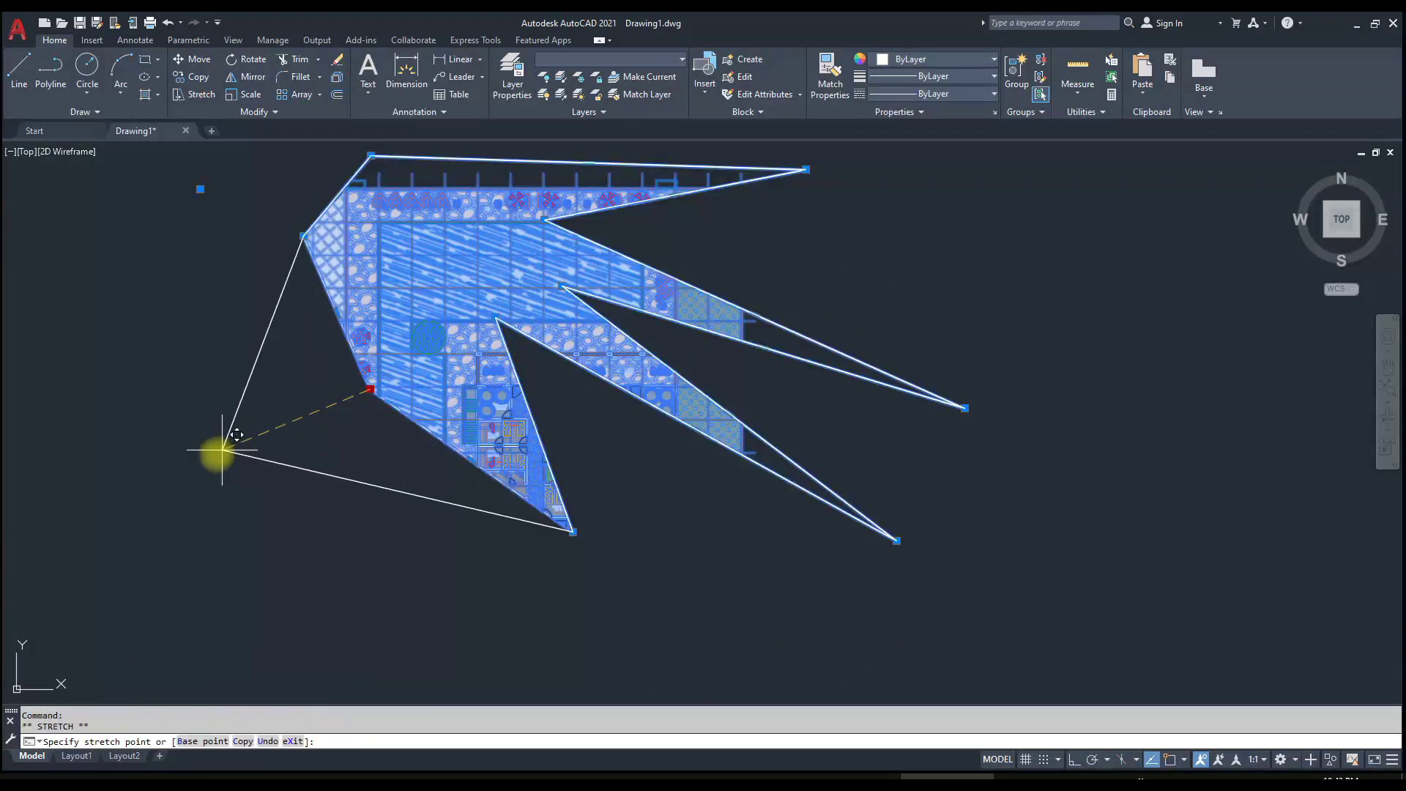
left_click(197, 460)
key("Escape")
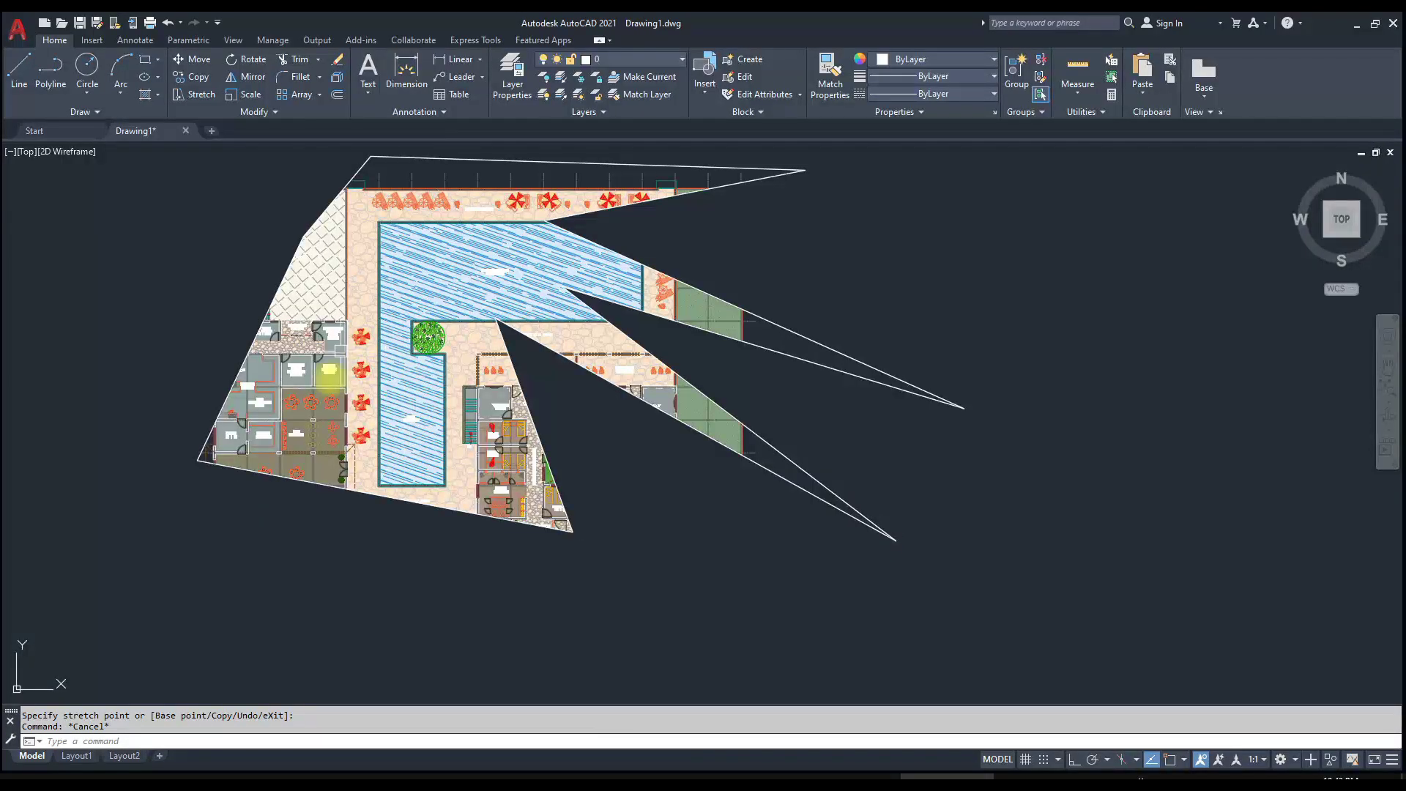
left_click(307, 206)
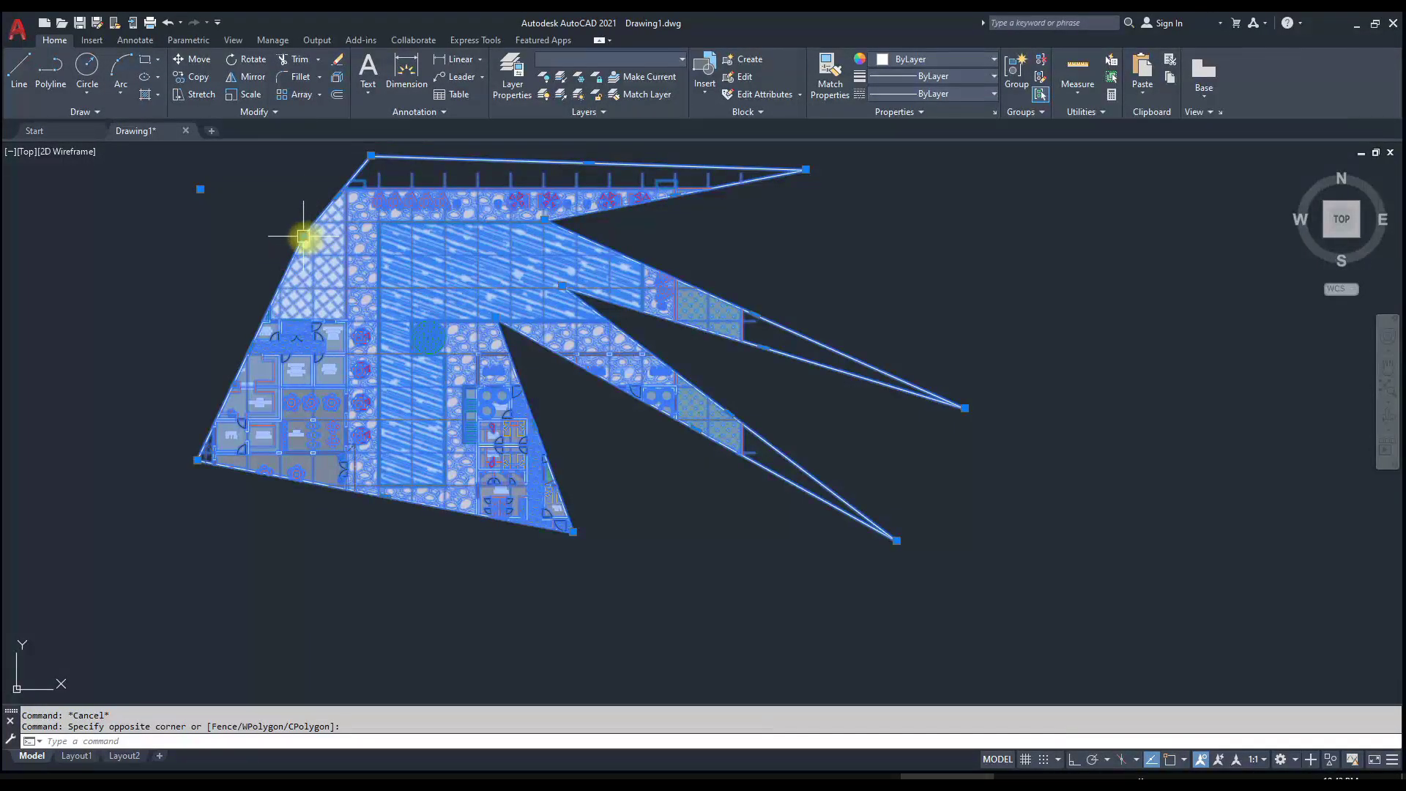
Drag the clip-boundary vertices out past the plan's left, bottom-right and bottom-left edges.
left_click(303, 235)
left_click(118, 211)
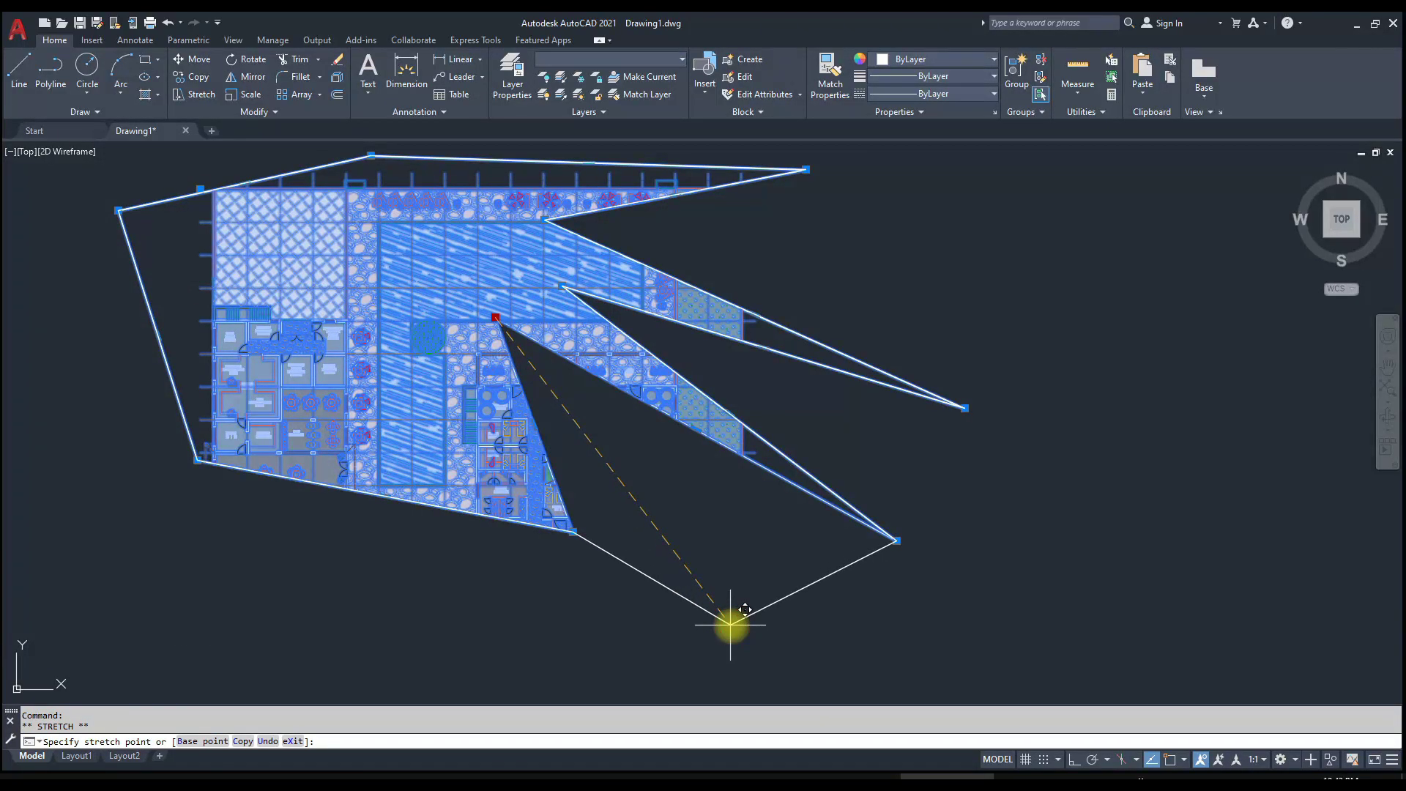
left_click(730, 624)
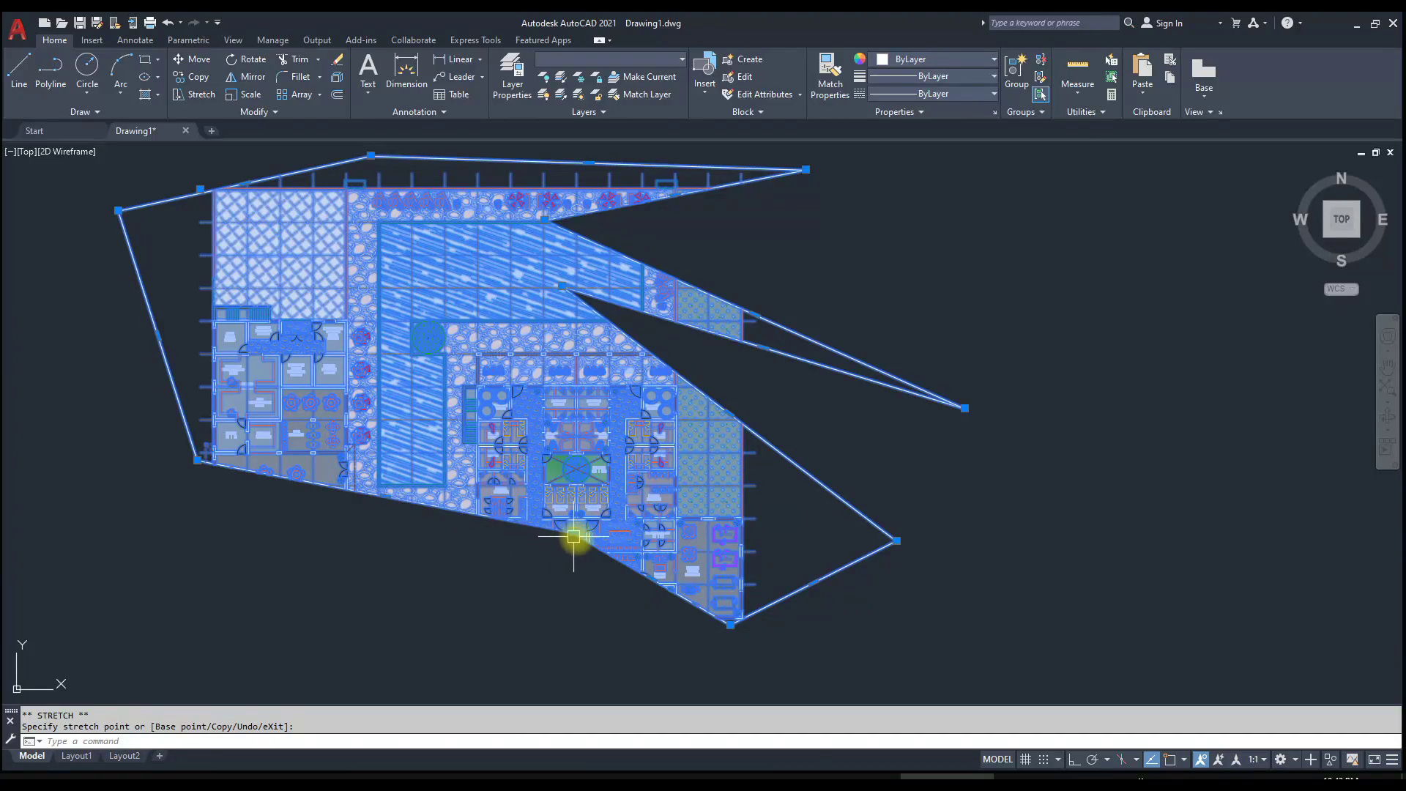
left_click(572, 532)
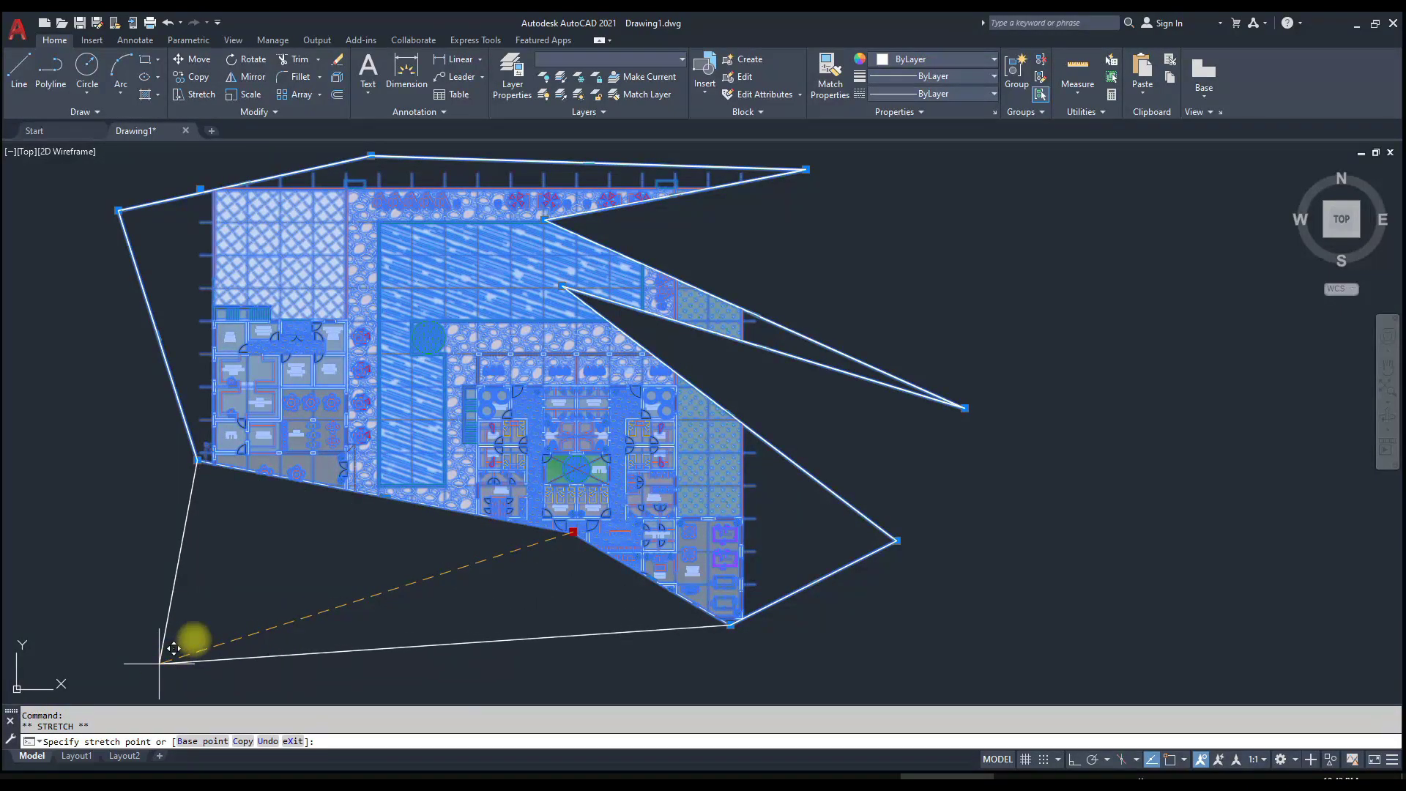
left_click(159, 663)
key("Escape")
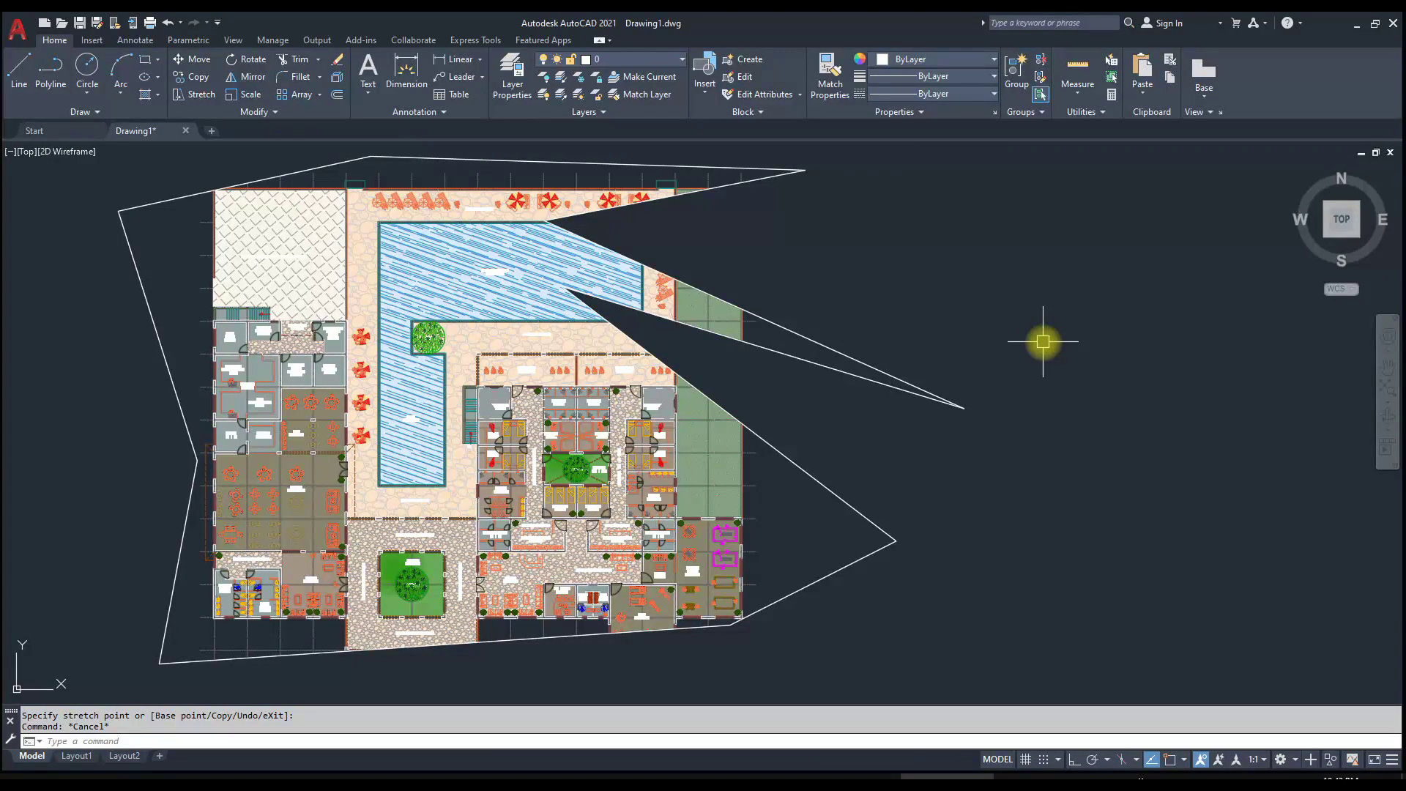
Draw a rectangle from left of the dining rooms to beside the pool.
type("rec")
key("Return")
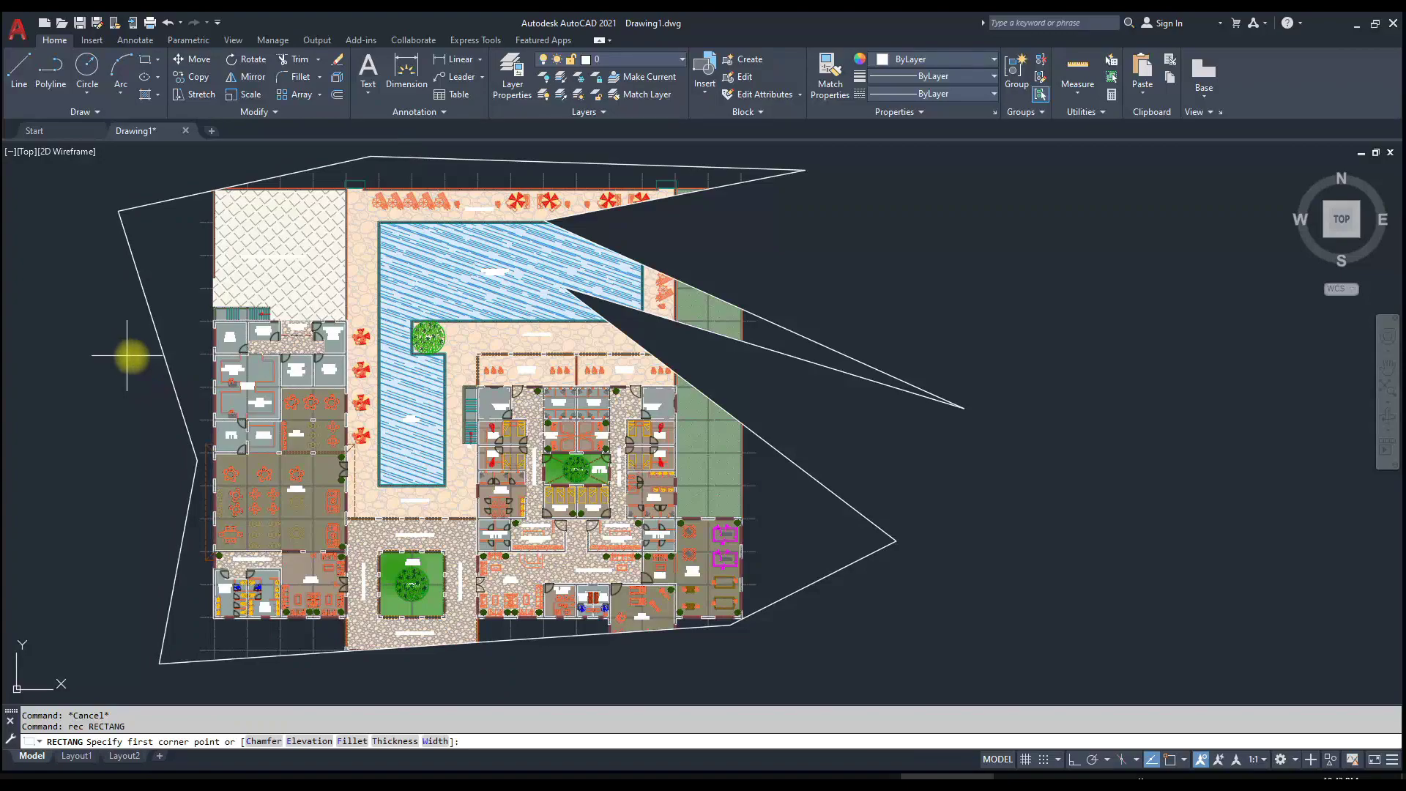
left_click(151, 373)
left_click(381, 507)
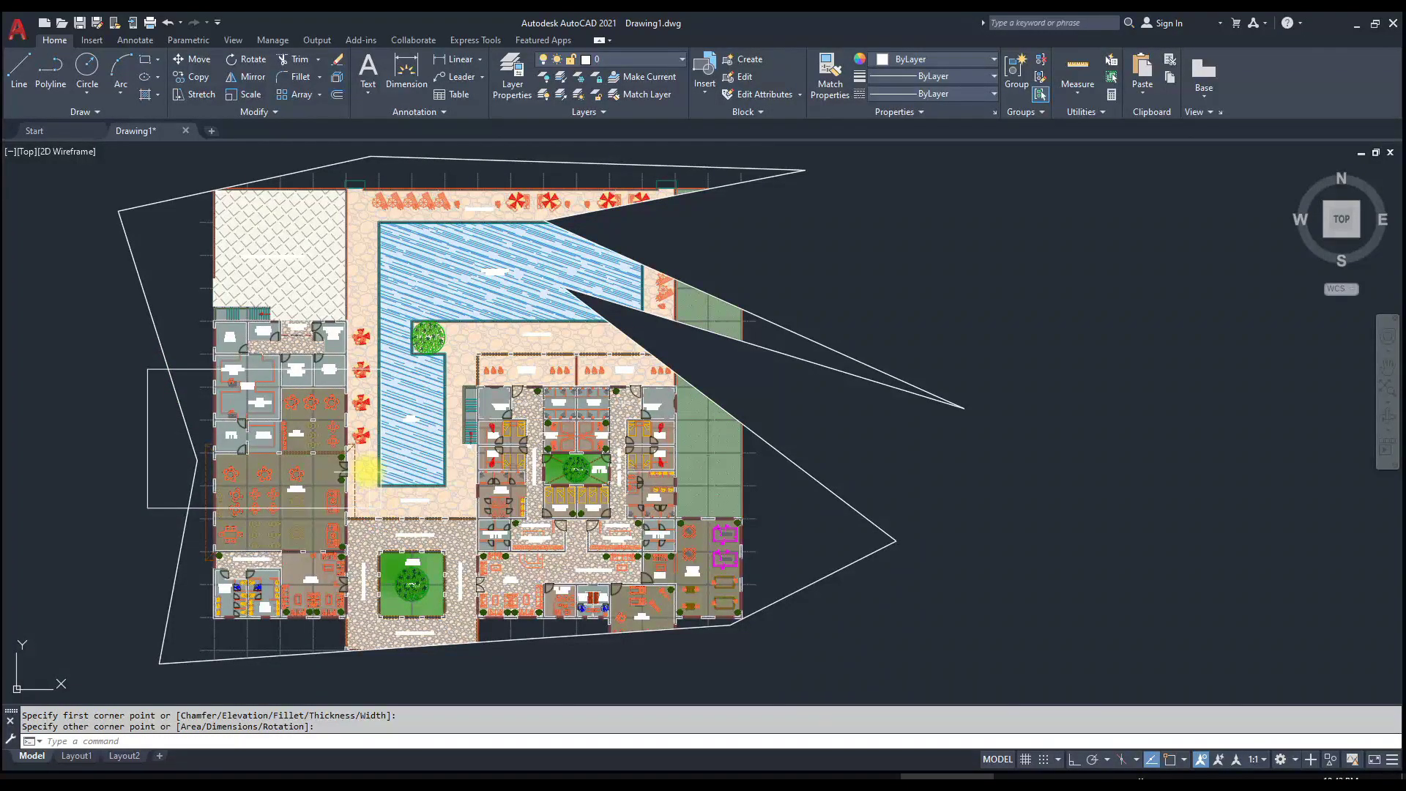
key("Escape")
type("clipit")
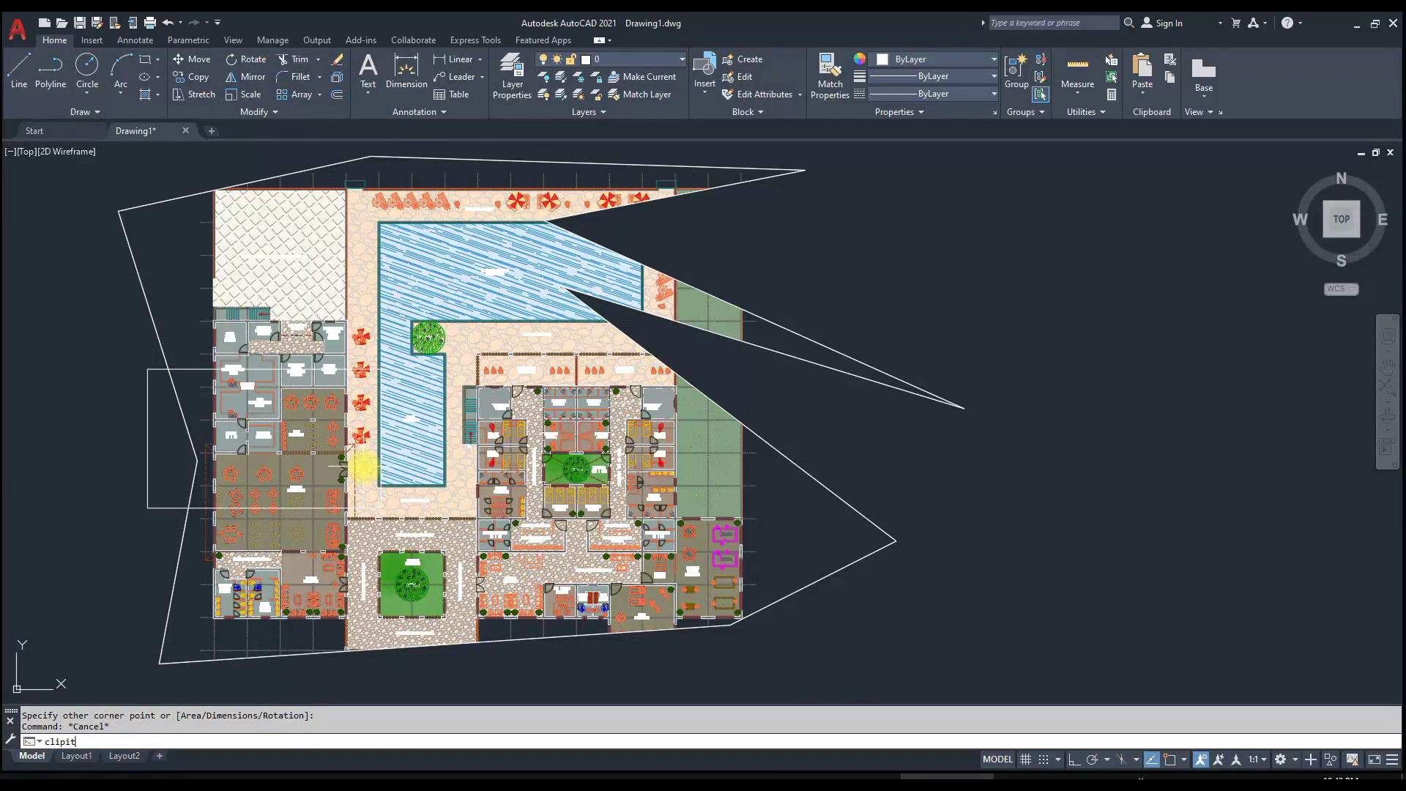
Clip the floor plan to the new rectangle with CLIPIT, keeping default arc resolution.
key("Return")
left_click(147, 428)
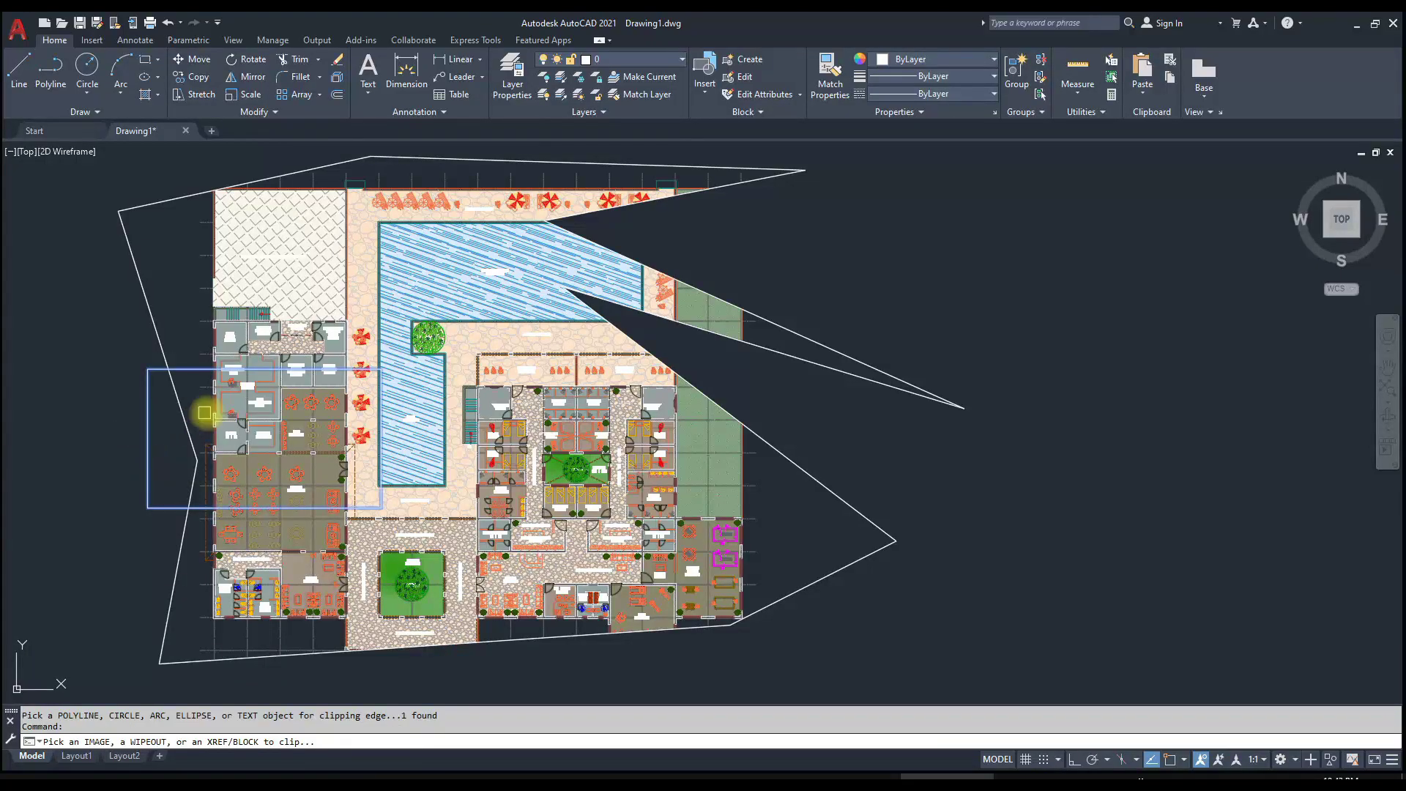
left_click(203, 418)
key("Return")
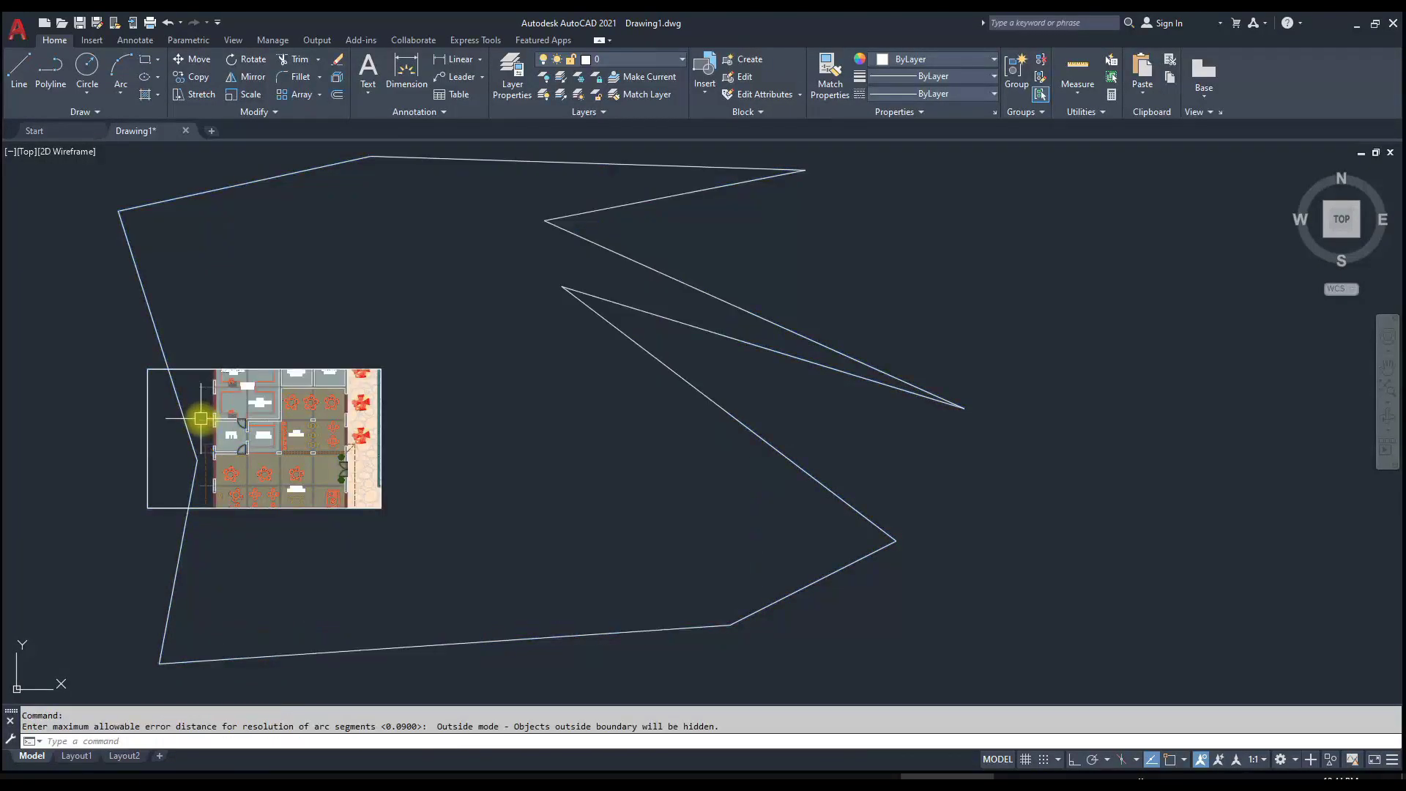
Erase the old spiky polyline outline.
left_click(945, 400)
left_click(781, 511)
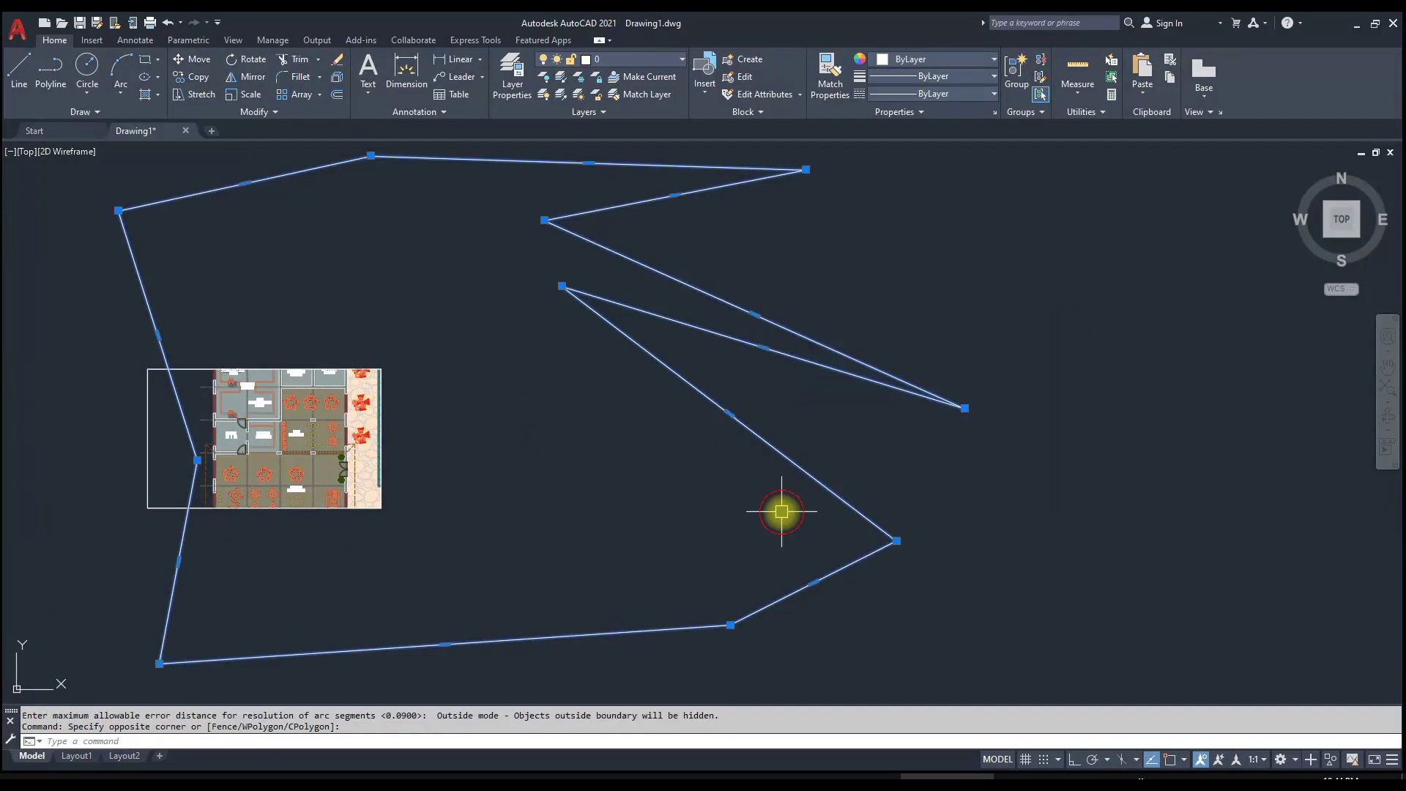
type("e")
key("Return")
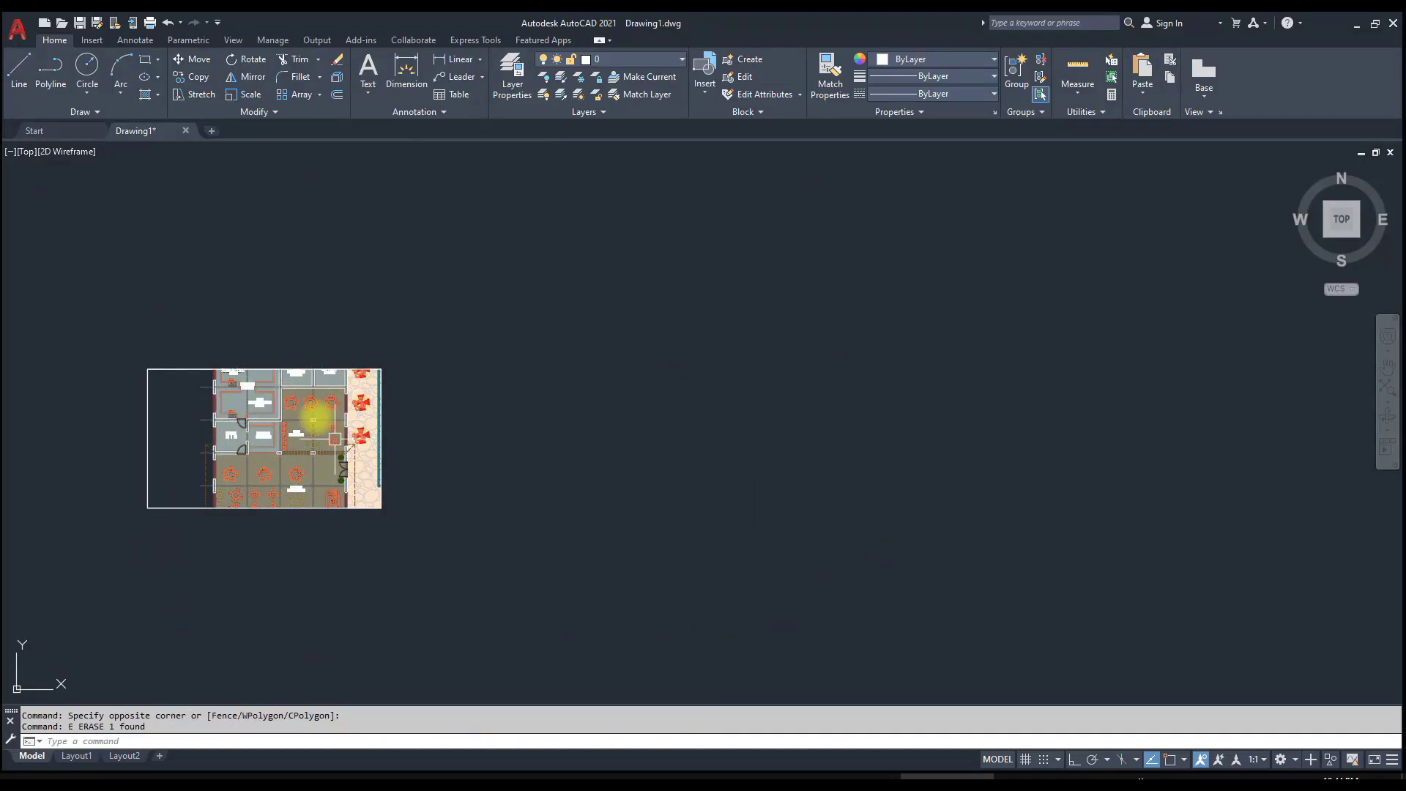
scroll(137, 480, "up", 2)
scroll(137, 480, "up", 2)
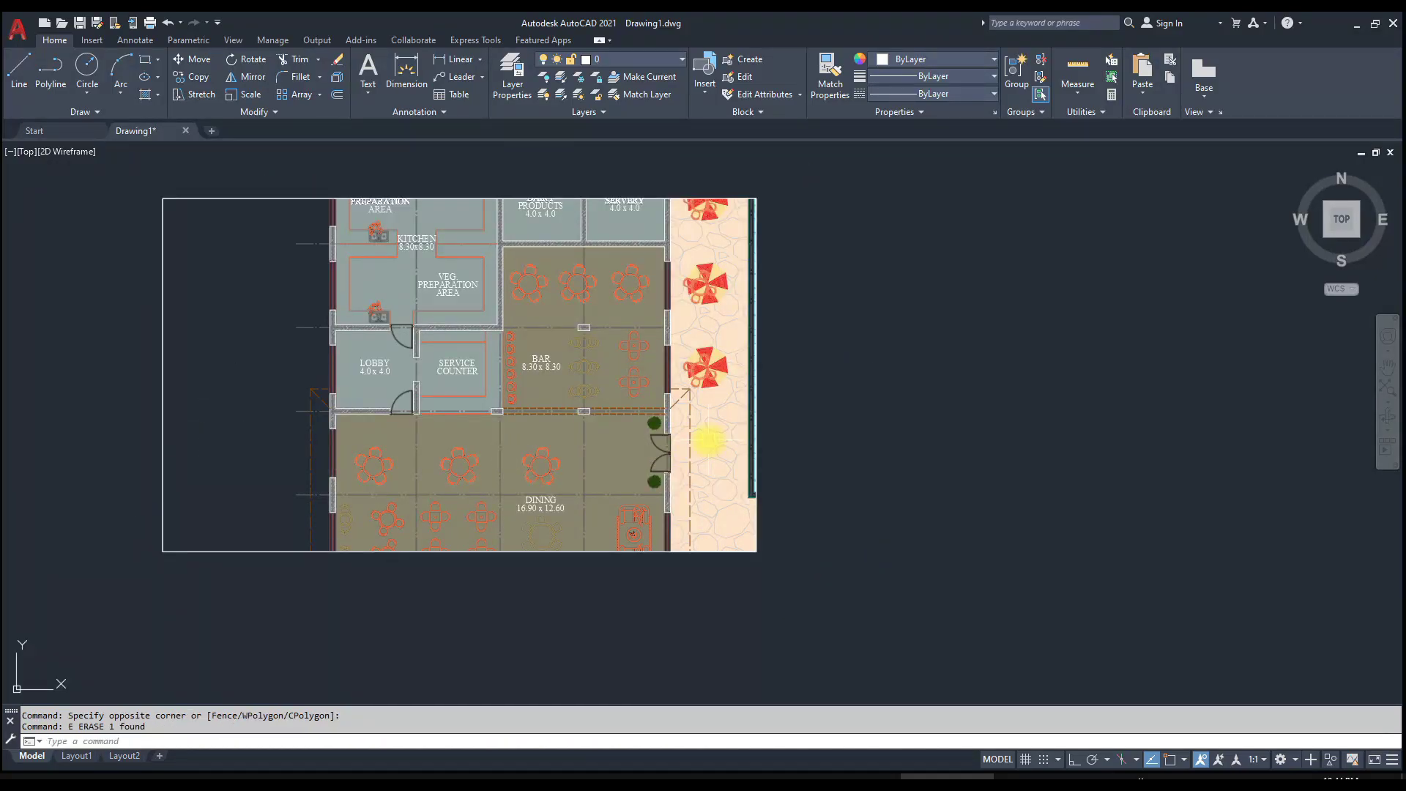